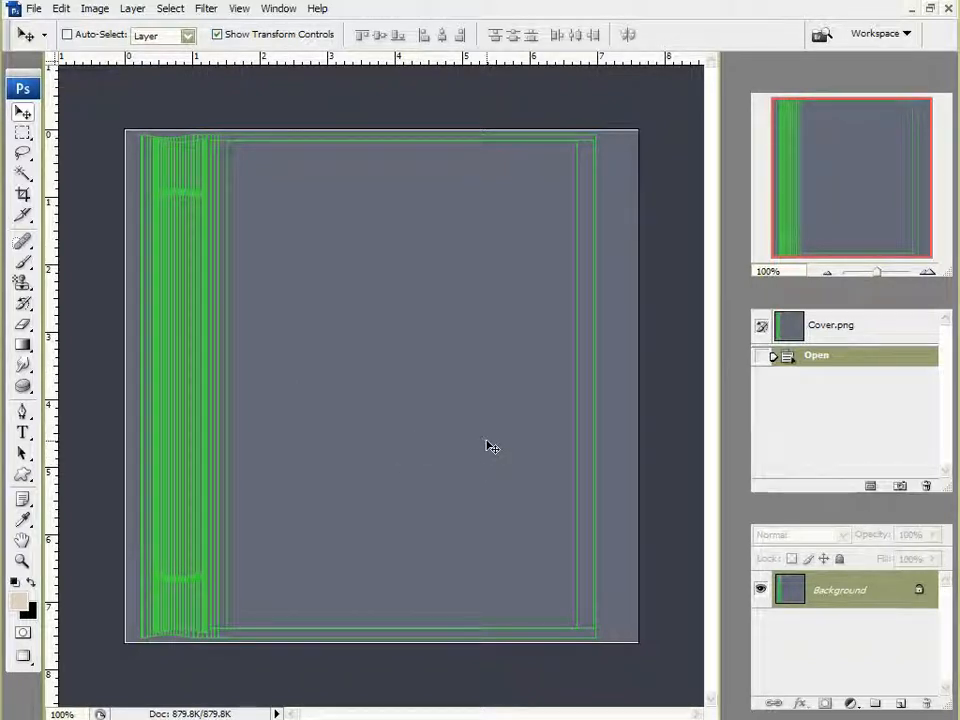
click(822, 36)
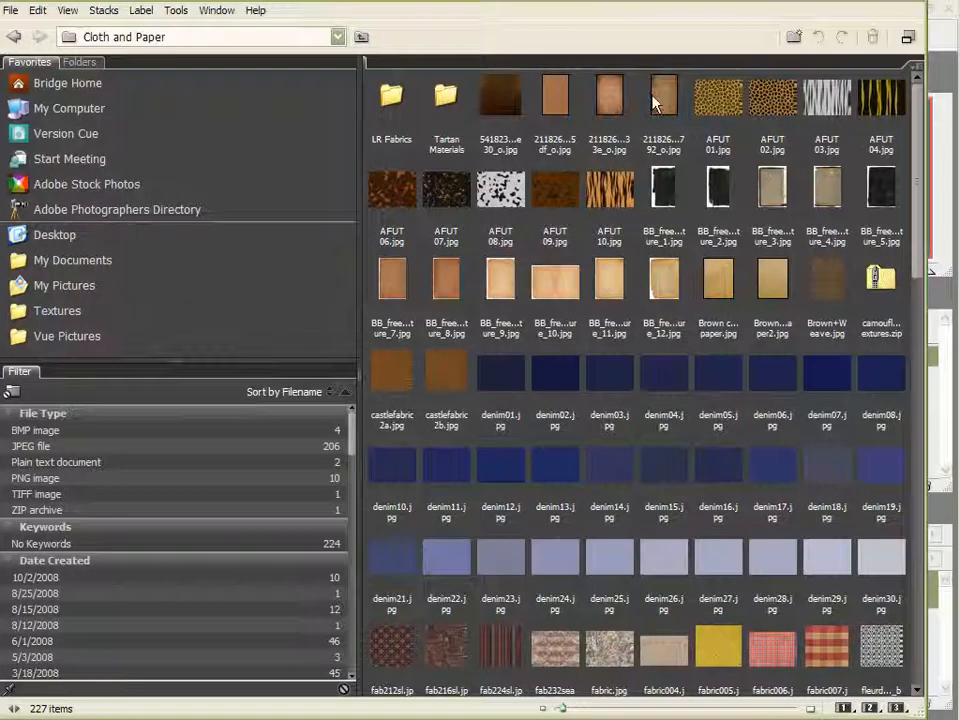
click(655, 100)
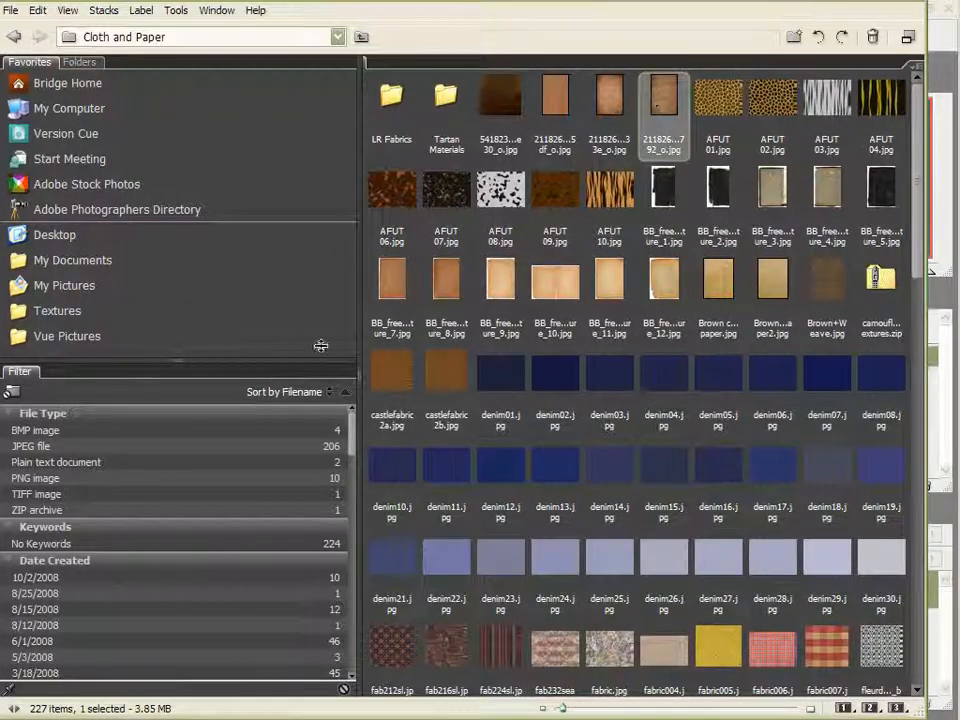
double_click(650, 100)
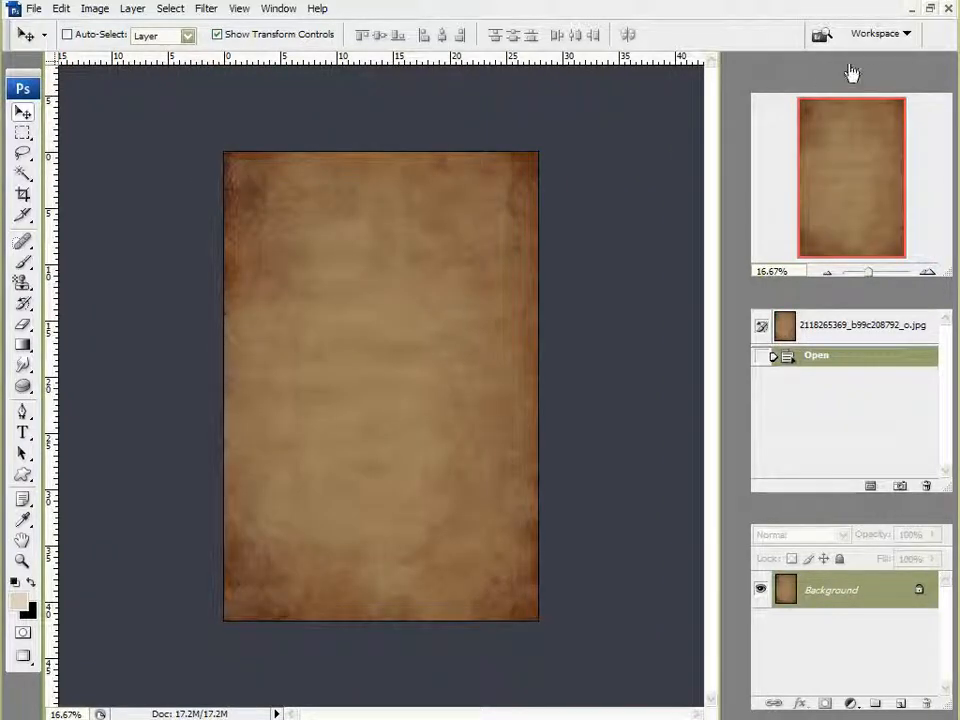
Show the open documents in separate windows and copy the brown paper texture into Cover.png as a new layer.
click(930, 9)
drag(280, 78, 596, 176)
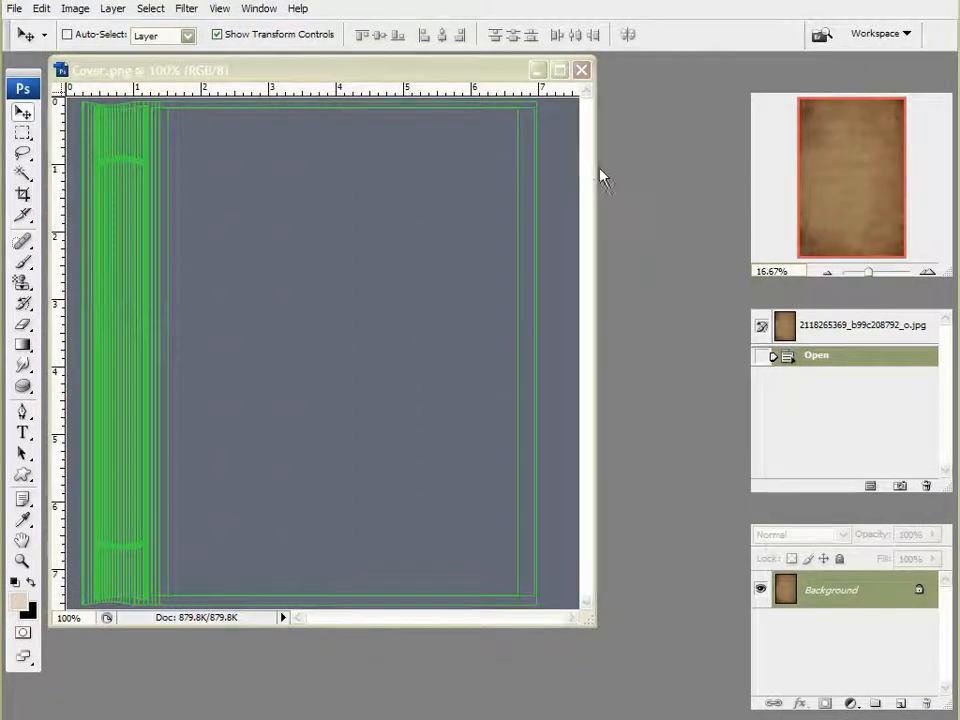
drag(531, 321, 403, 253)
drag(638, 176, 504, 174)
click(580, 176)
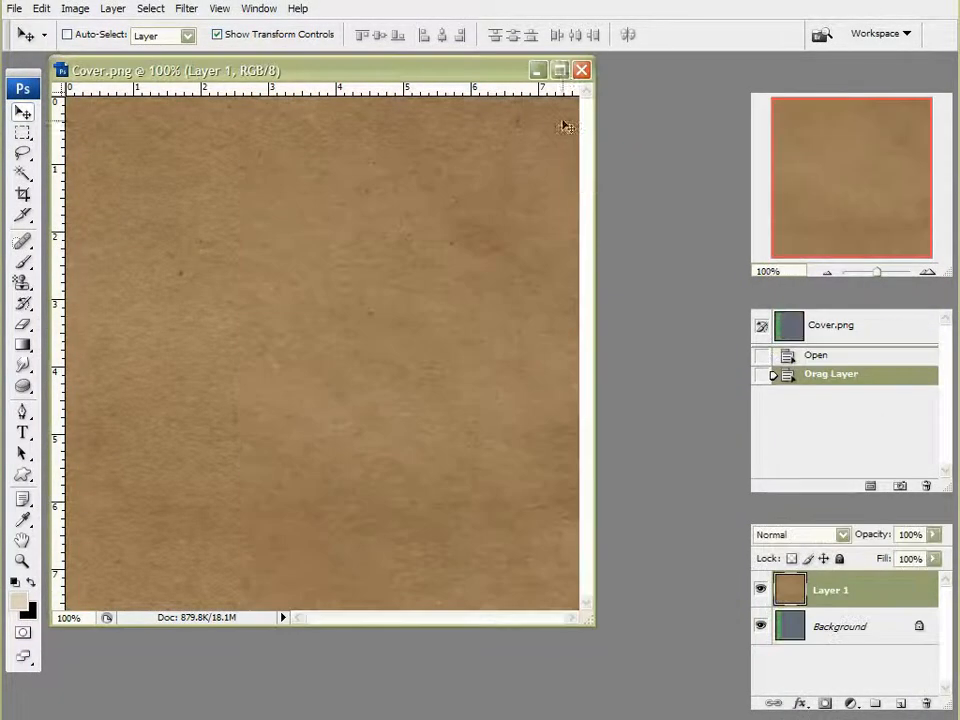
Move the texture layer in Cover.png so that its lower-left corner aligns with the canvas's lower-left corner.
click(560, 70)
scroll(531, 291, down, 5)
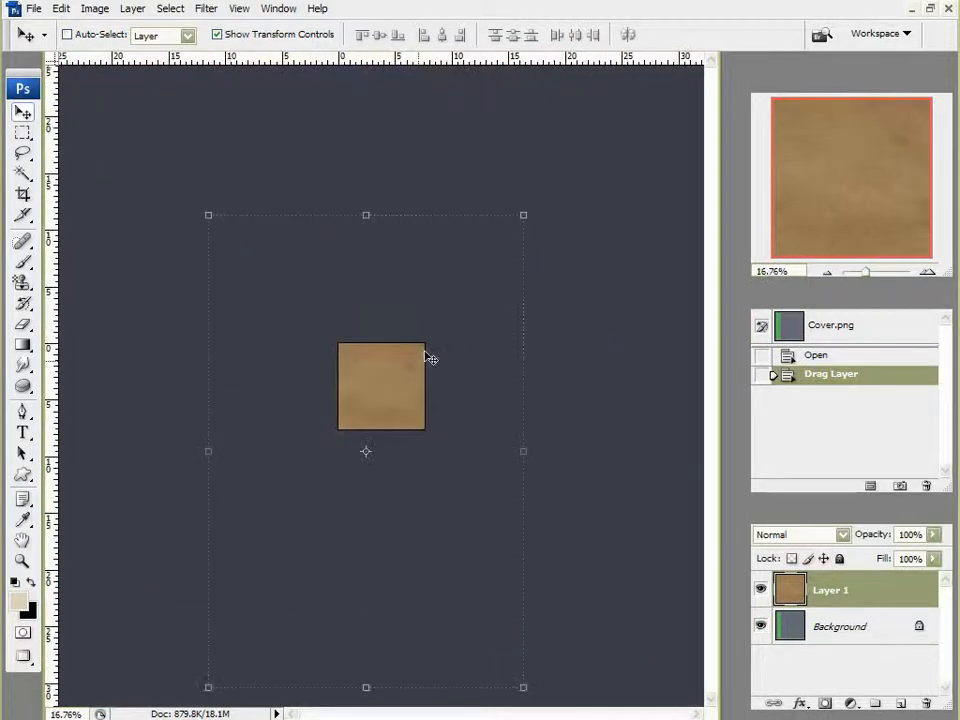
drag(238, 636, 383, 388)
Scale the texture layer down to about 27.3% width and 18.3% height so it exactly fills the canvas.
scroll(491, 315, down, 2)
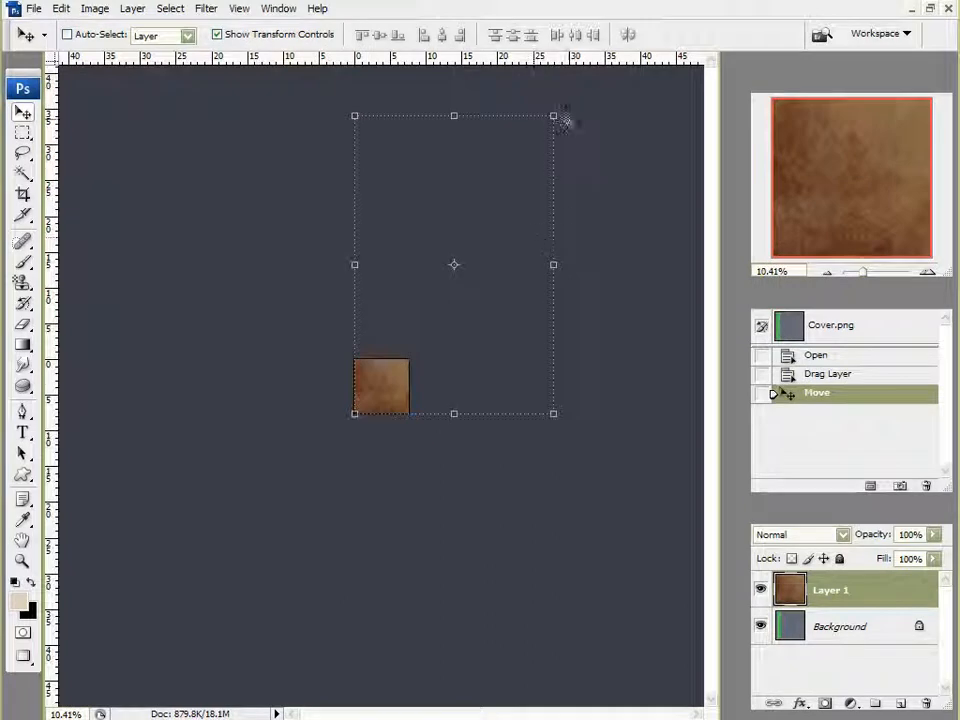
drag(556, 114, 418, 349)
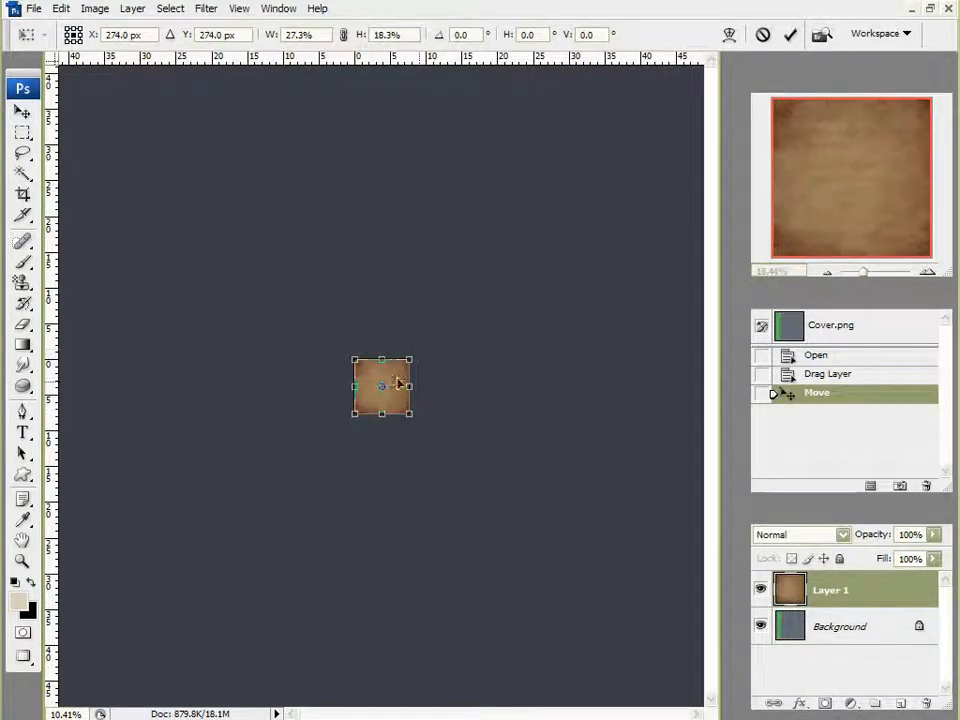
scroll(378, 420, up, 2)
scroll(388, 407, up, 6)
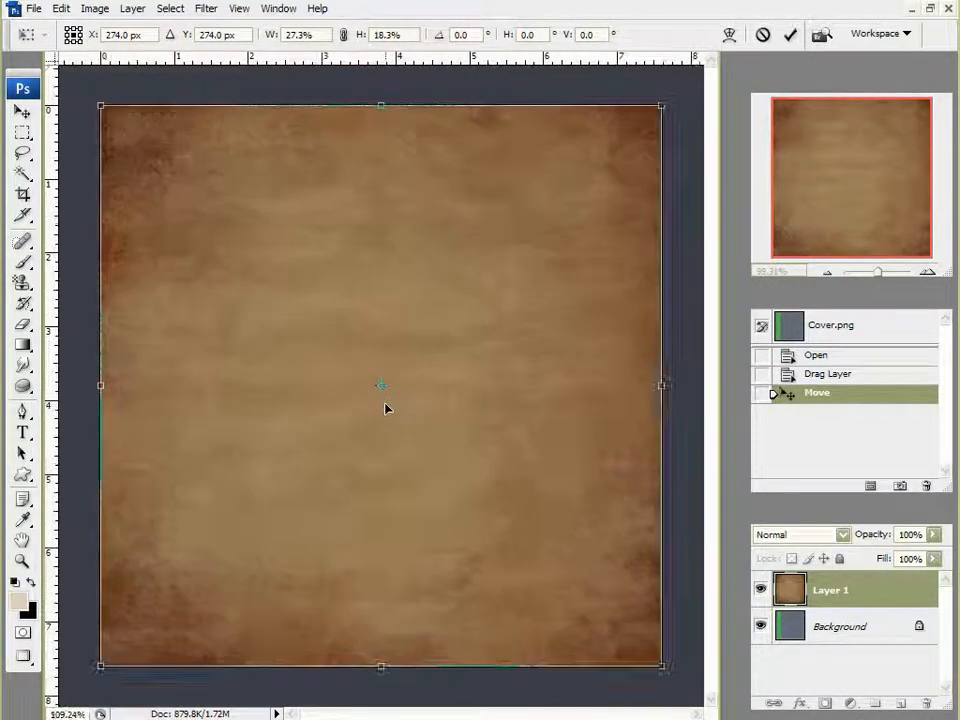
click(790, 35)
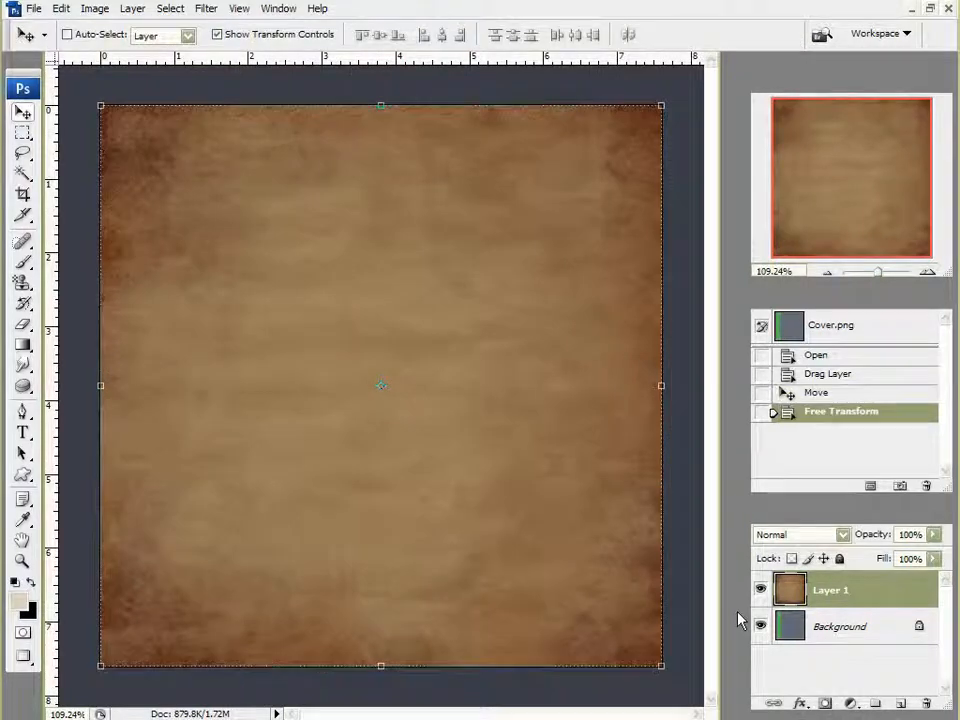
Hide the texture layer to examine the cover template, show it again, and add a new empty layer above it.
click(760, 590)
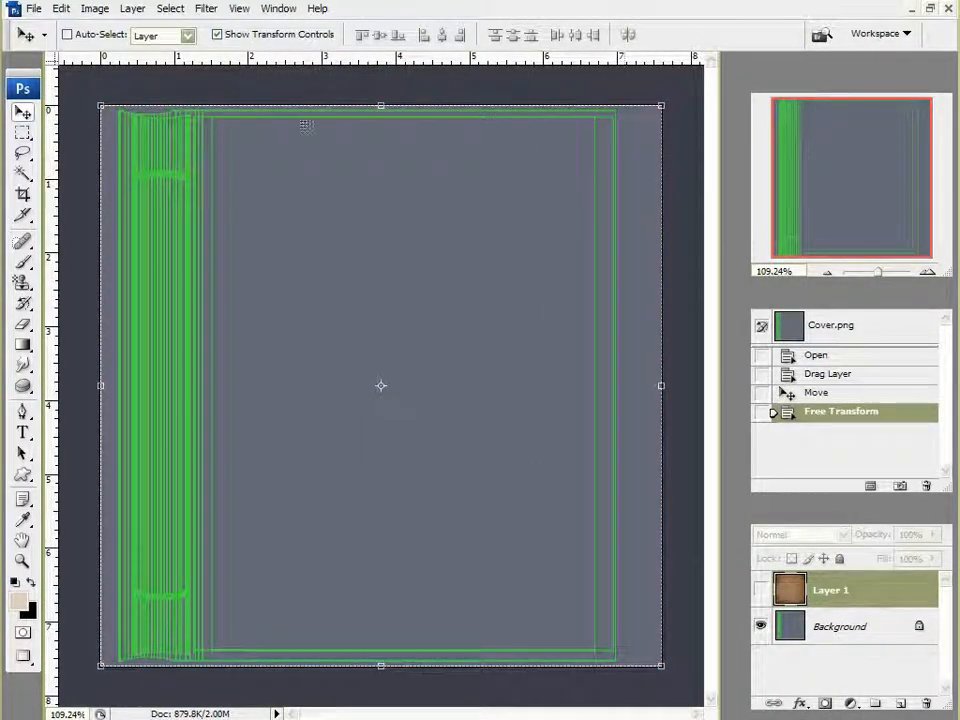
key(Return)
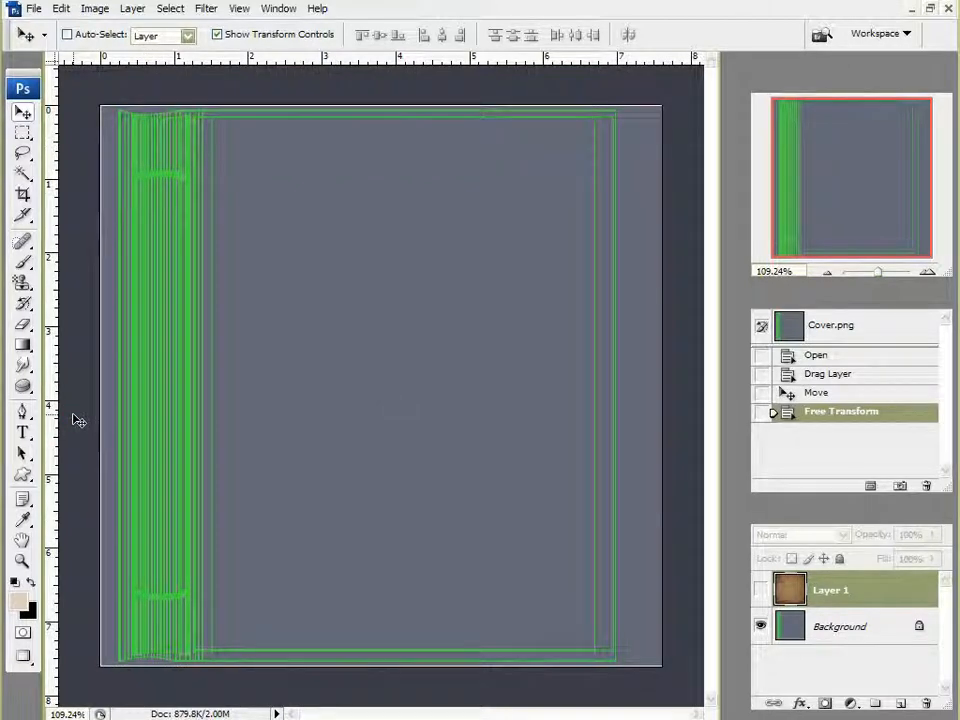
click(761, 590)
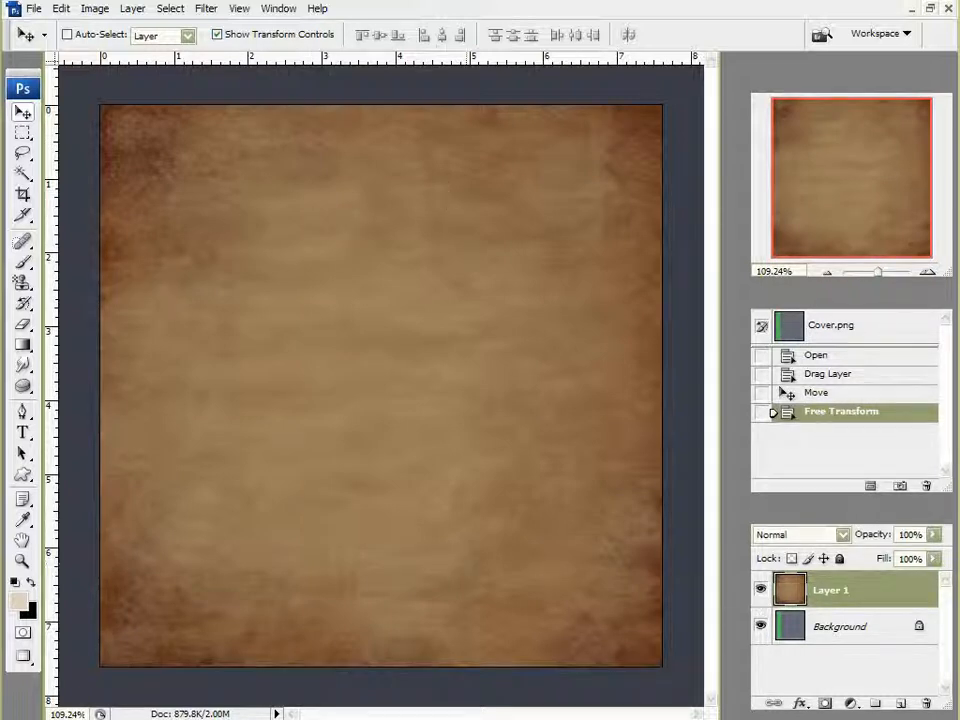
click(902, 704)
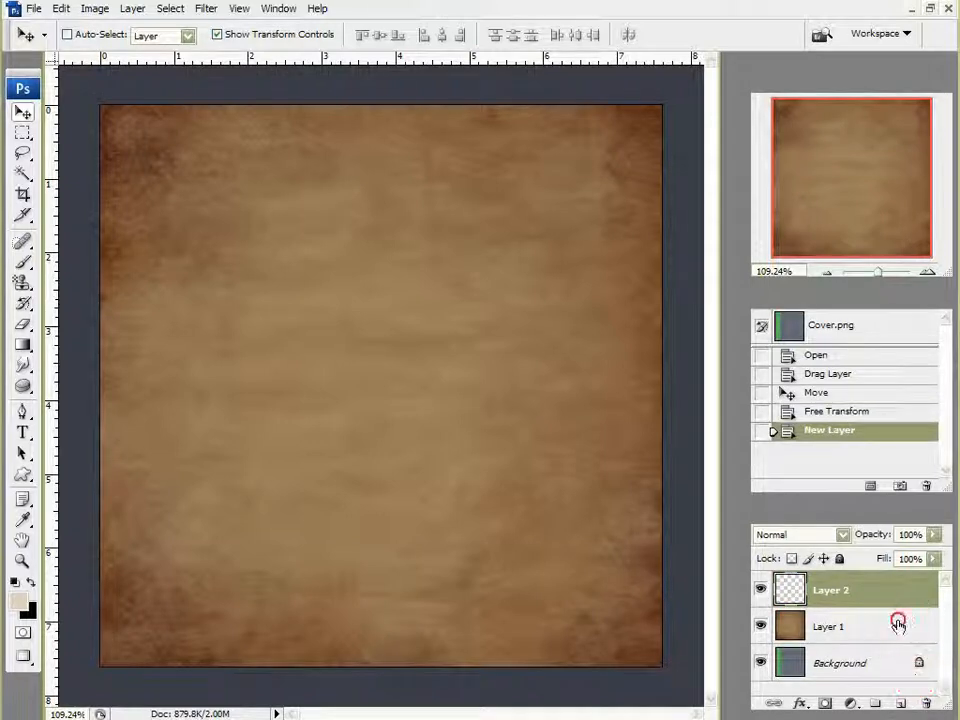
Lower Layer 1's opacity to 58% to preview the template through the texture, and restore it to 100%.
click(898, 625)
click(933, 536)
drag(899, 562, 896, 562)
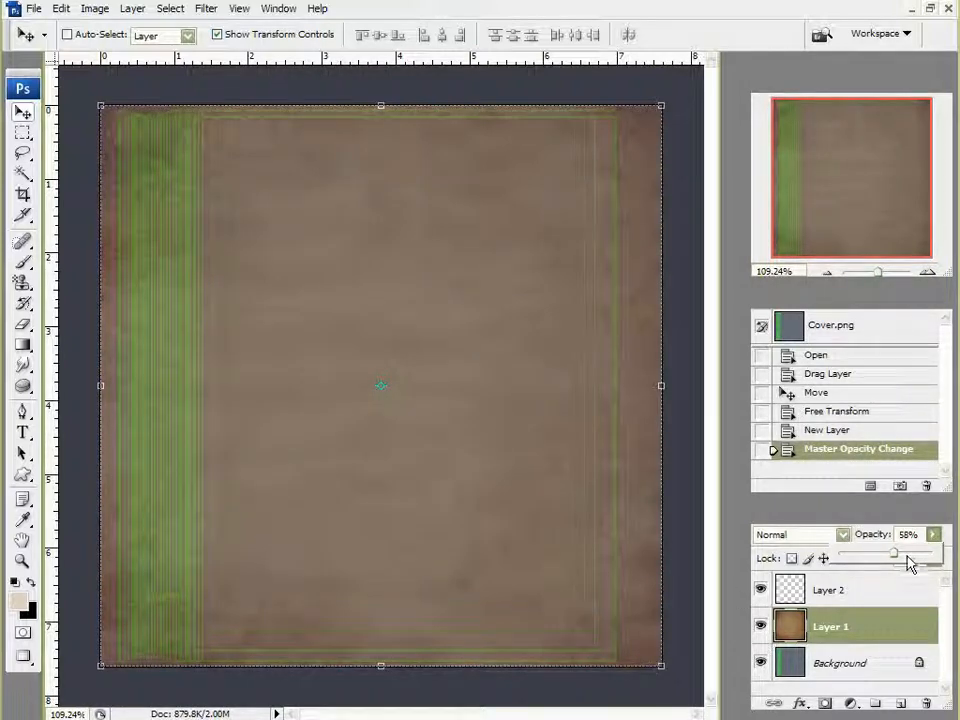
drag(915, 550, 943, 561)
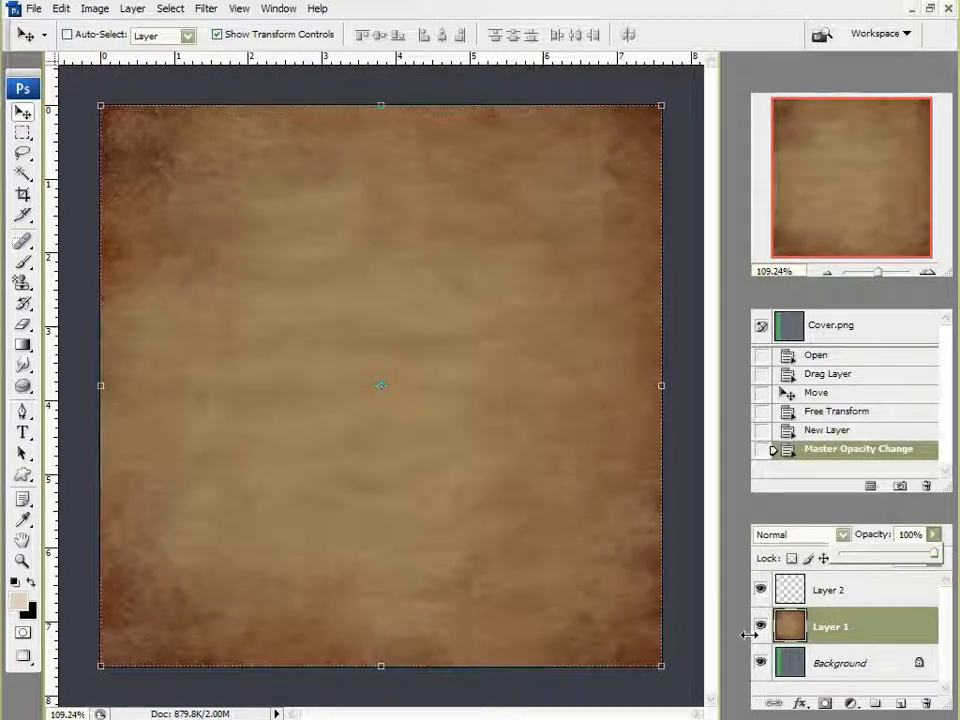
Hide Layer 1 and make the empty Layer 2 active for painting over the template.
click(759, 627)
click(850, 589)
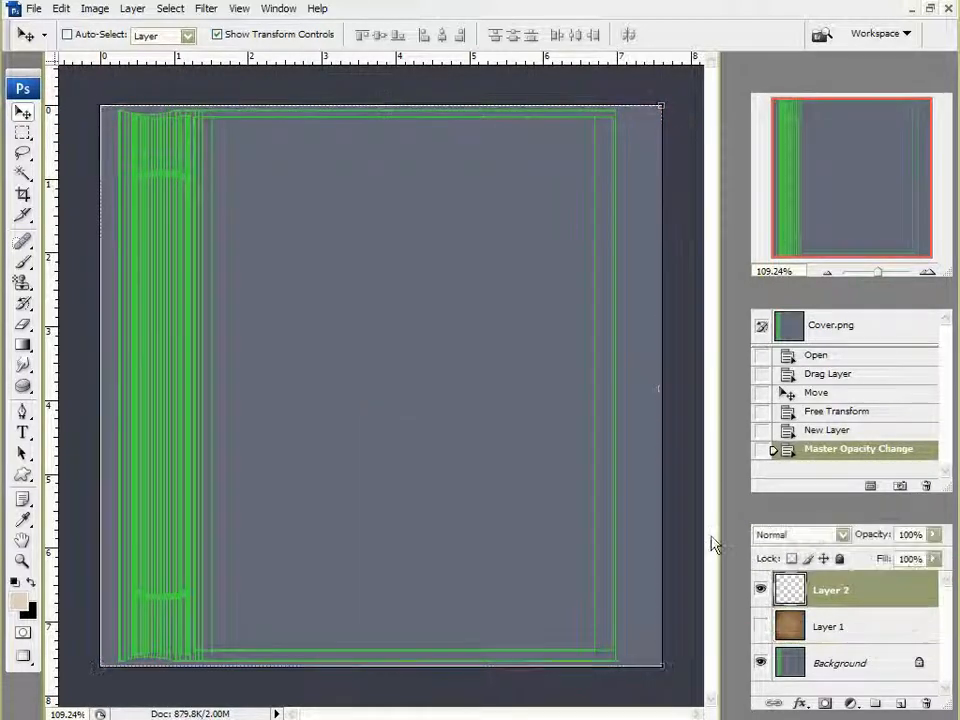
scroll(433, 364, up, 2)
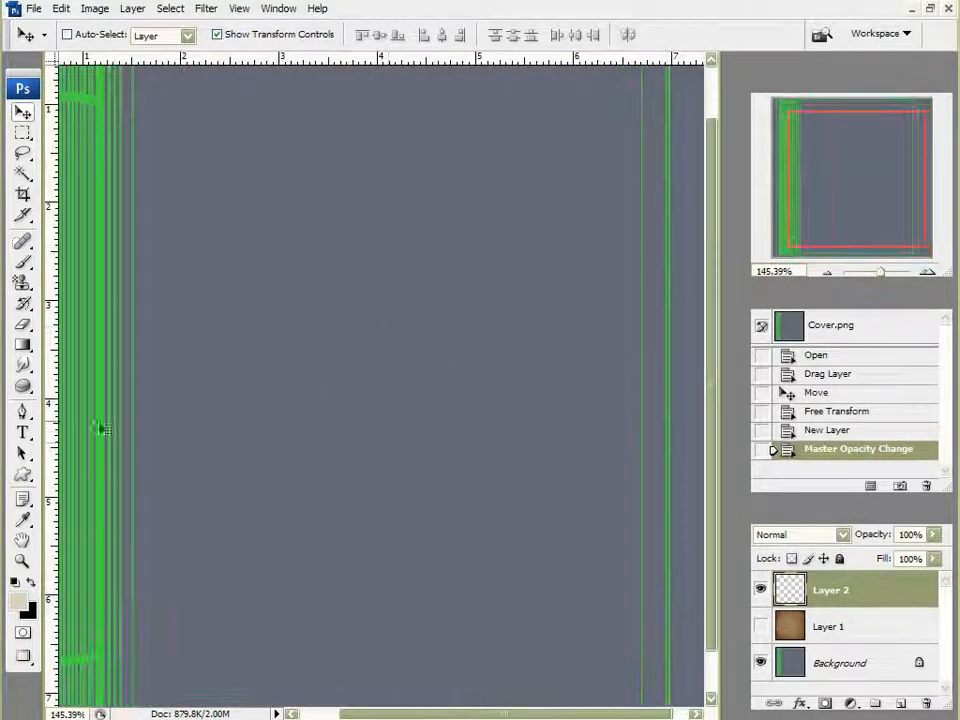
Set the foreground color to the dark red 792d2d.
click(17, 598)
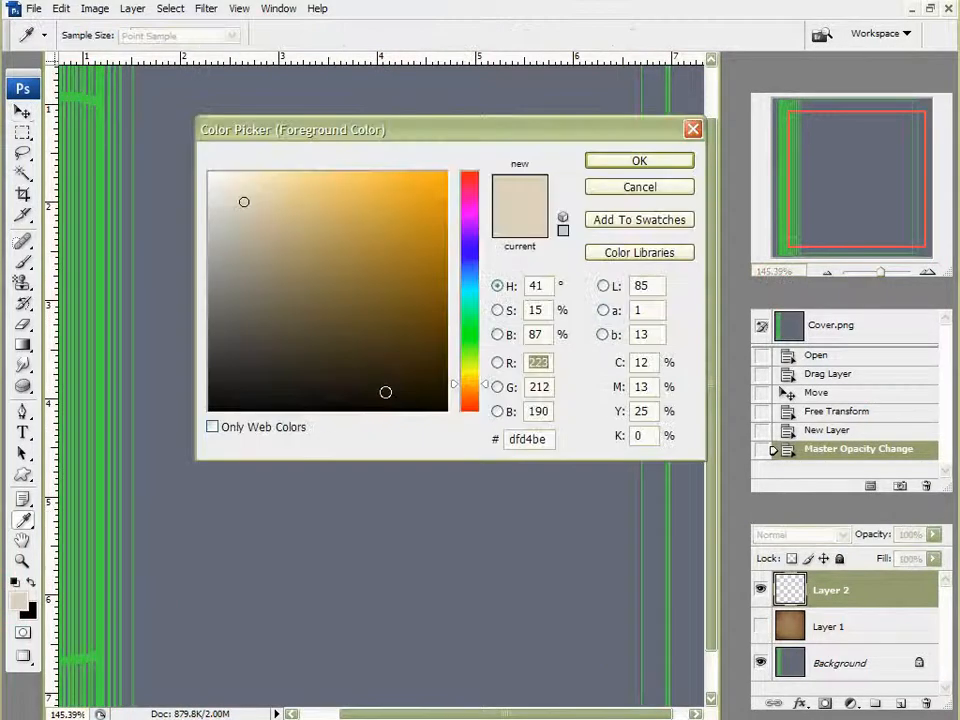
drag(472, 218, 488, 176)
mouse_move(447, 258)
mouse_down()
mouse_move(450, 297)
mouse_move(334, 296)
mouse_move(358, 297)
mouse_up()
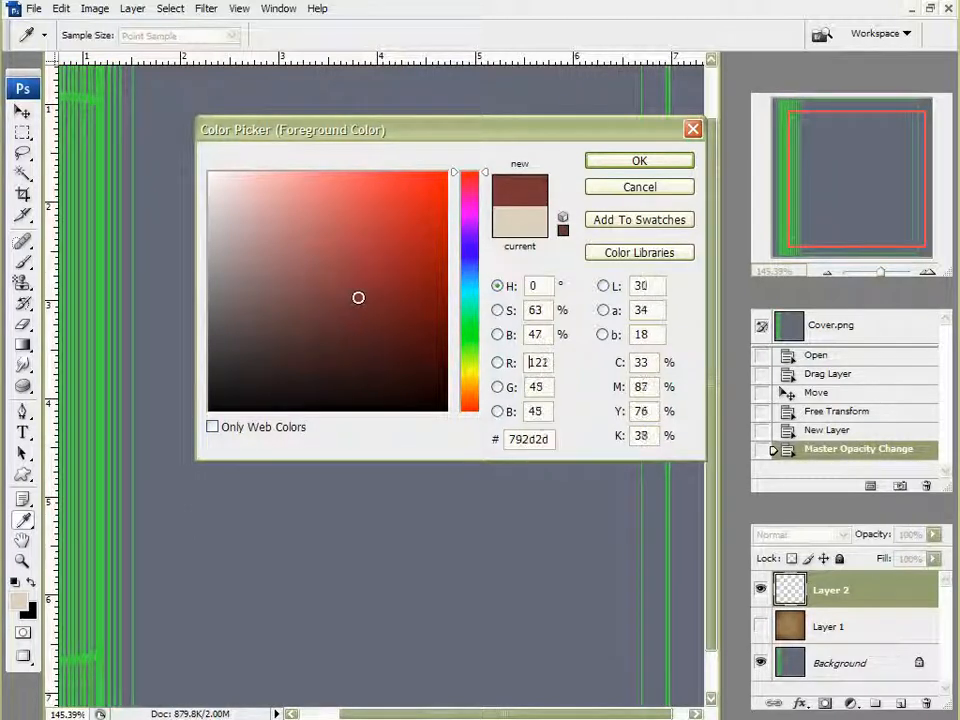
click(622, 163)
key(v)
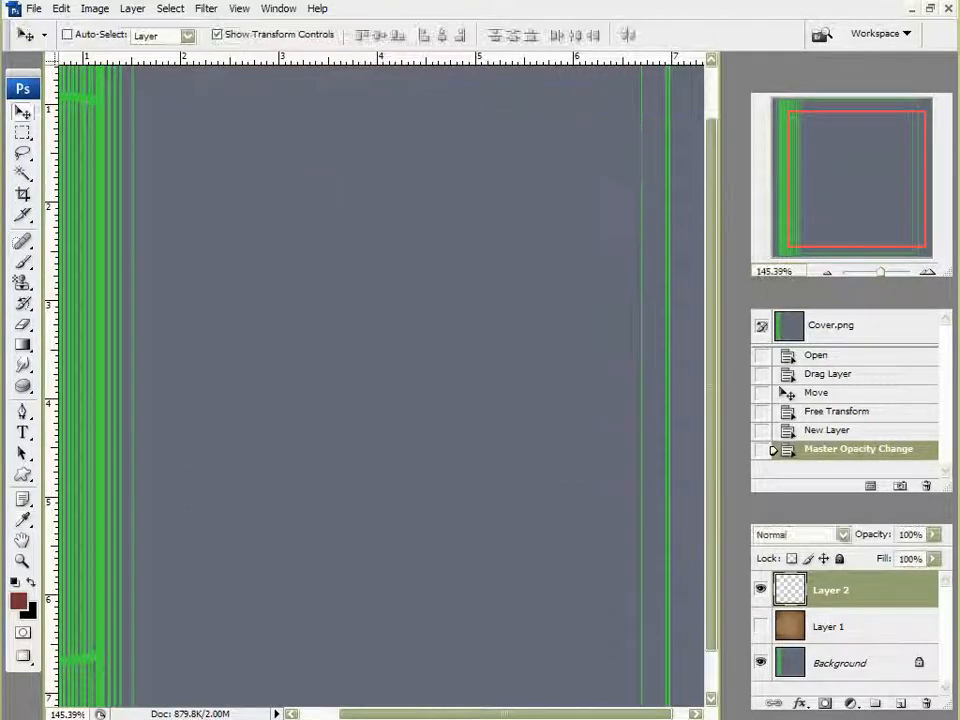
Paint a test stroke on Layer 2 with the 1200 px textured brush, and undo it.
click(22, 262)
drag(405, 206, 369, 255)
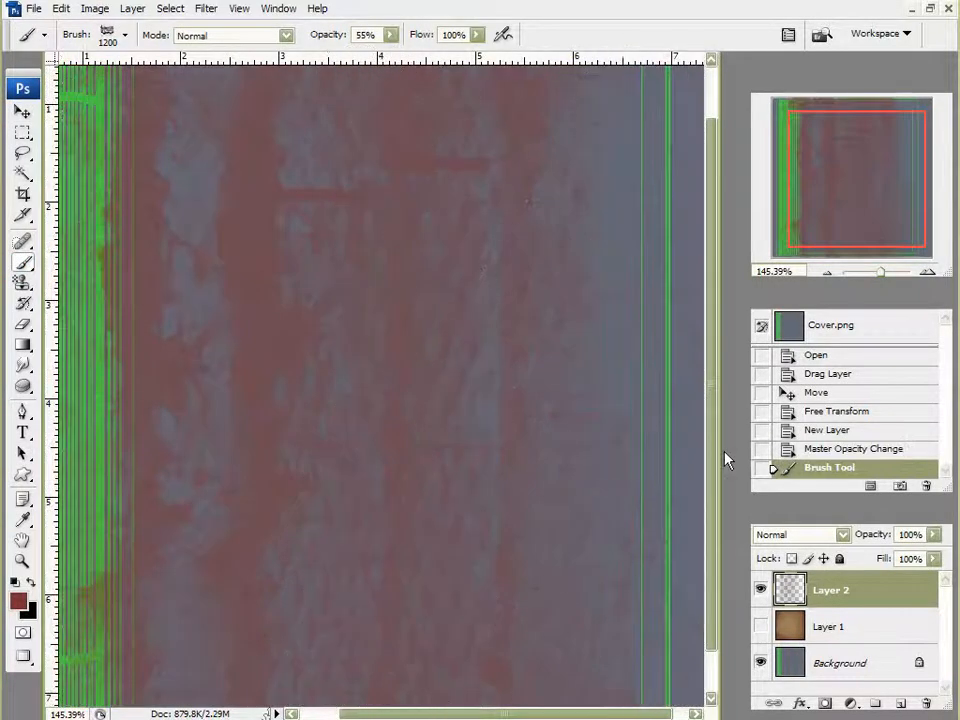
click(833, 449)
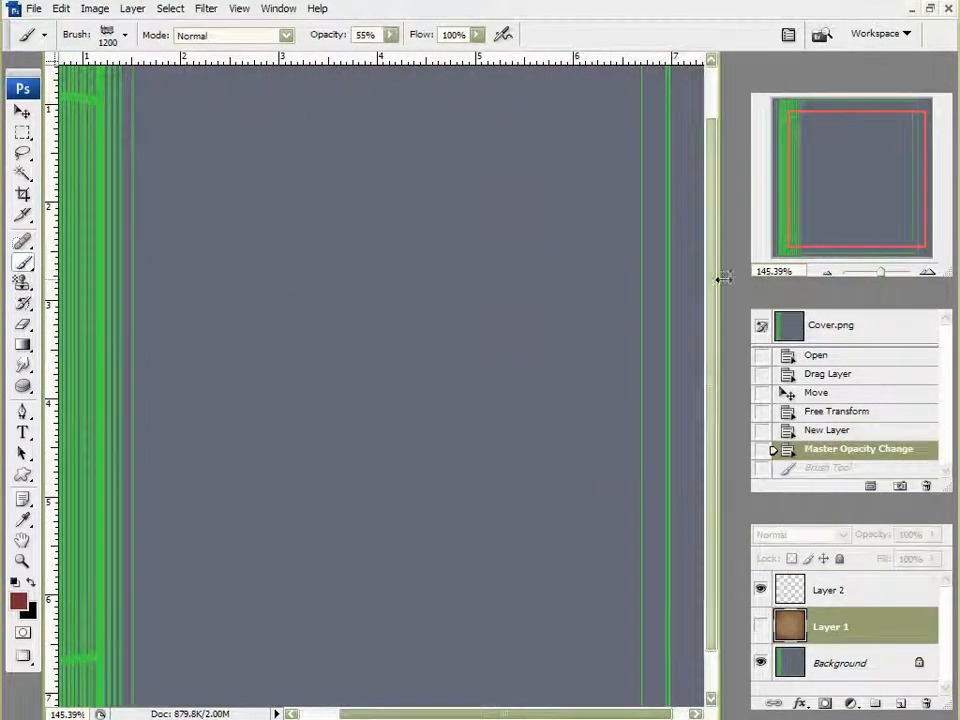
Replace the grunge brushes with the default brush set and choose the soft round 65 px brush.
key(F5)
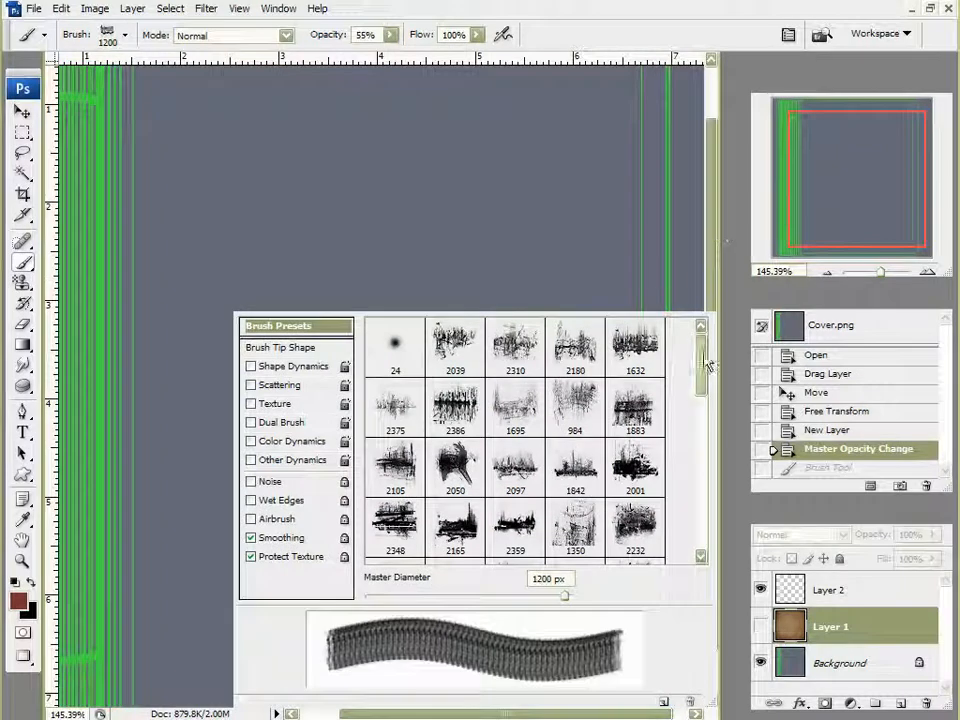
click(709, 312)
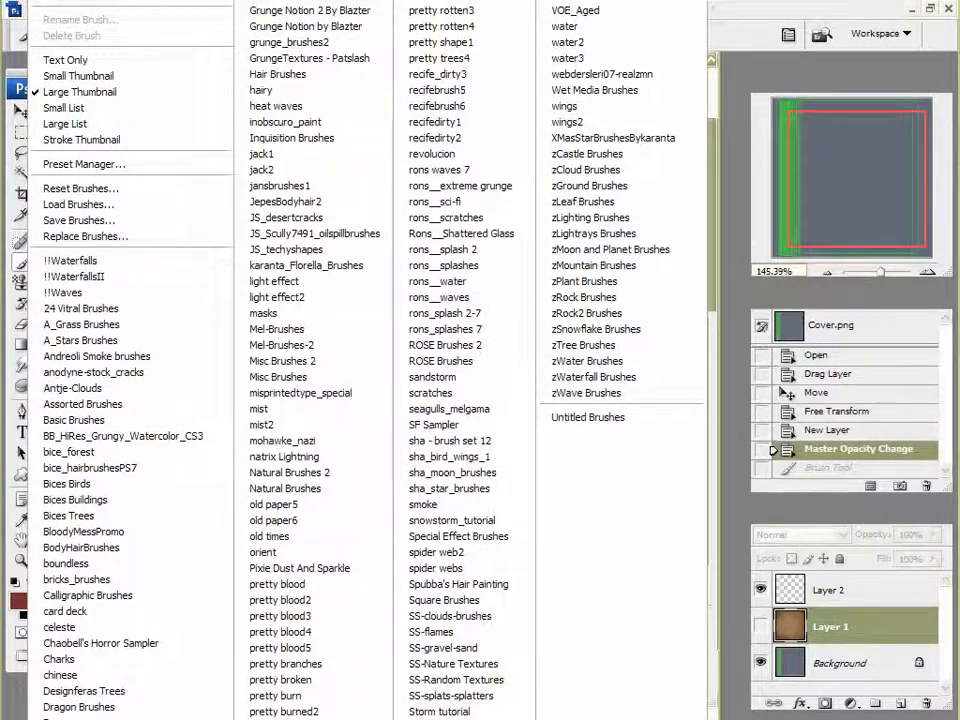
click(641, 413)
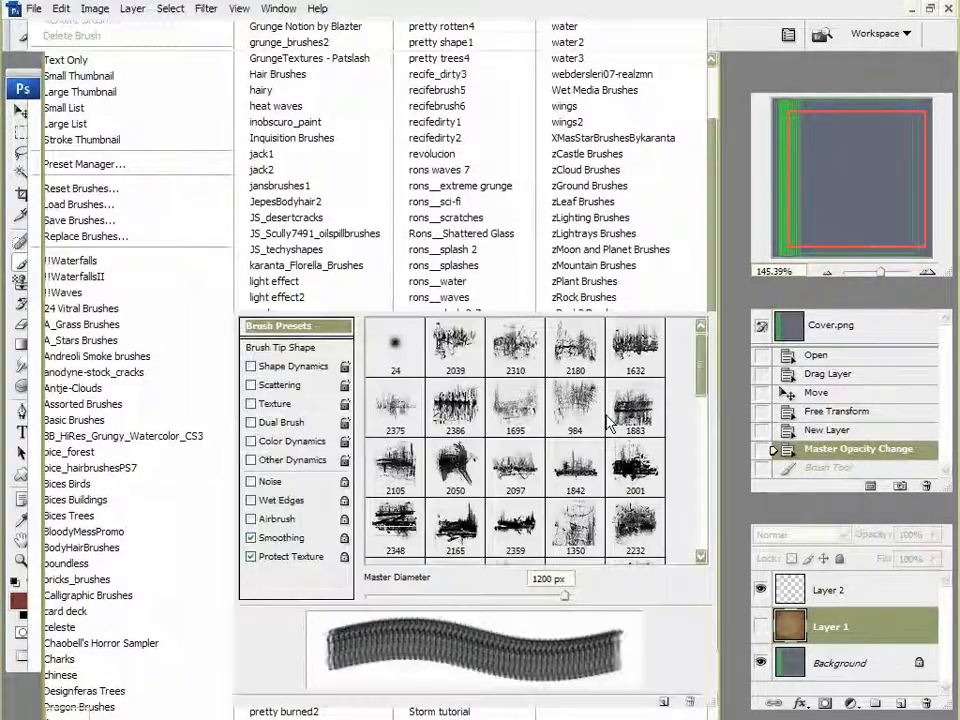
click(398, 278)
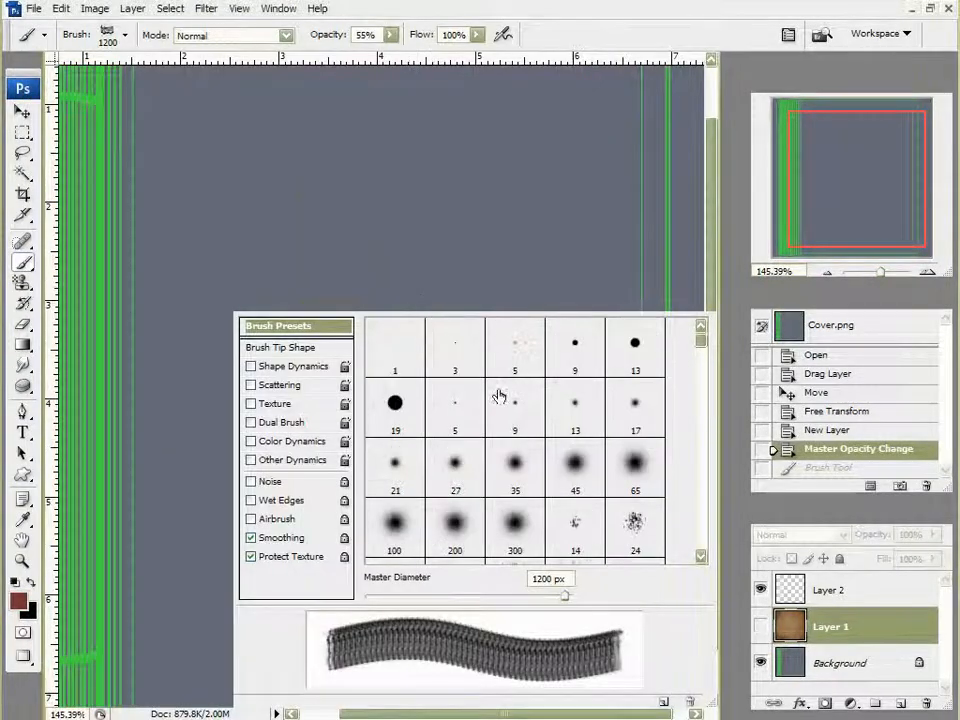
click(632, 462)
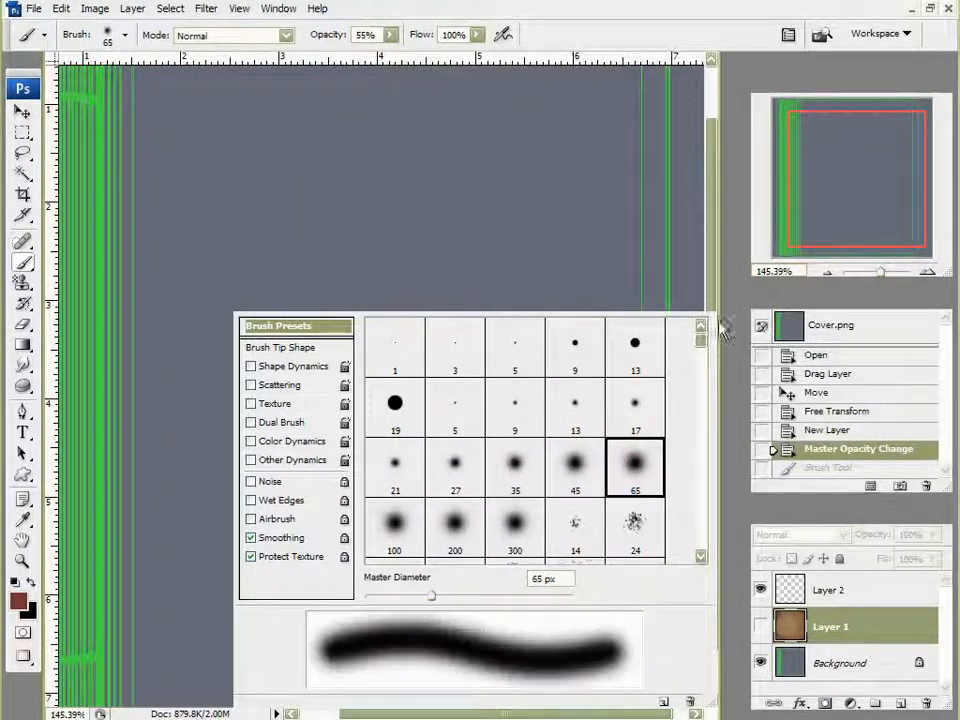
click(735, 305)
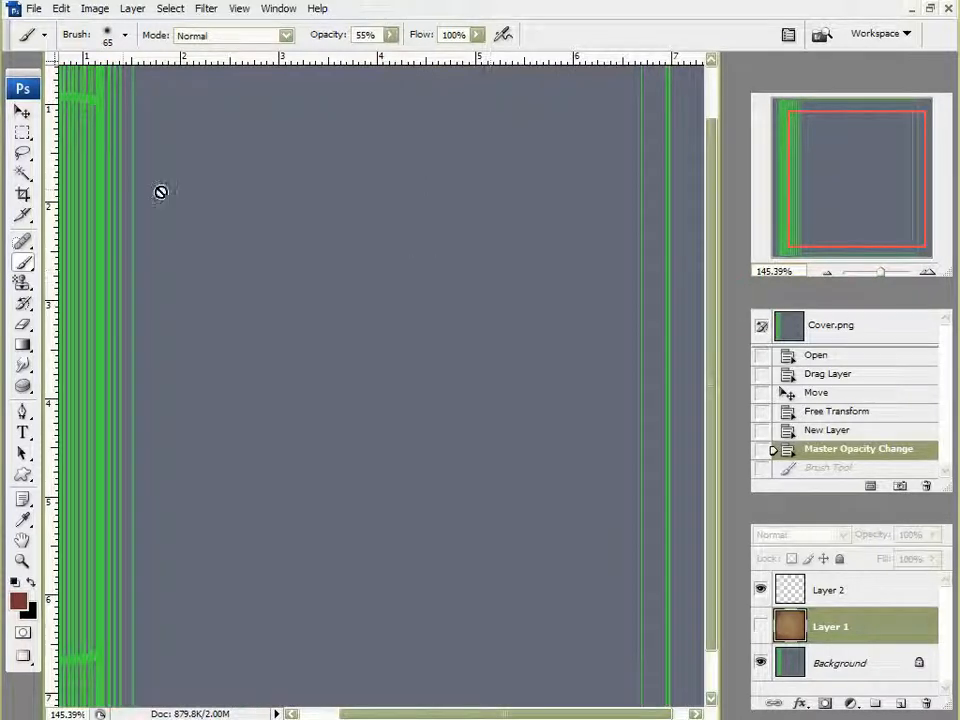
Paint a test stroke on Layer 2 with the soft 65 px brush at 55% opacity, and undo it.
click(821, 596)
mouse_move(386, 246)
mouse_down()
mouse_move(253, 328)
mouse_move(339, 401)
mouse_move(300, 460)
mouse_up()
click(783, 449)
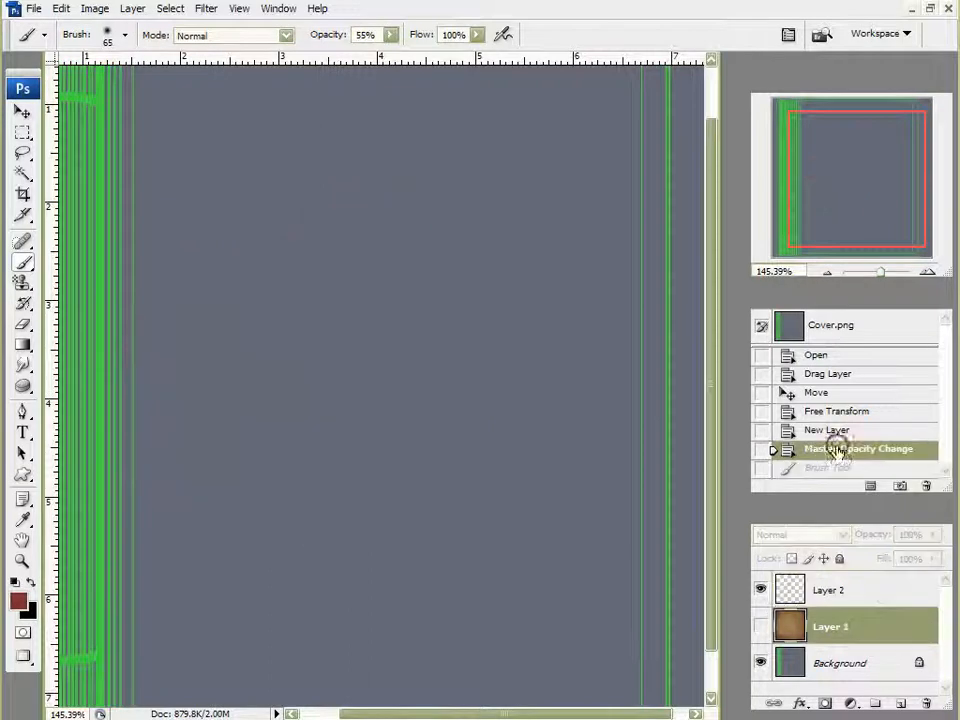
Set the brush opacity to 100%.
click(388, 40)
drag(388, 54, 630, 70)
click(700, 43)
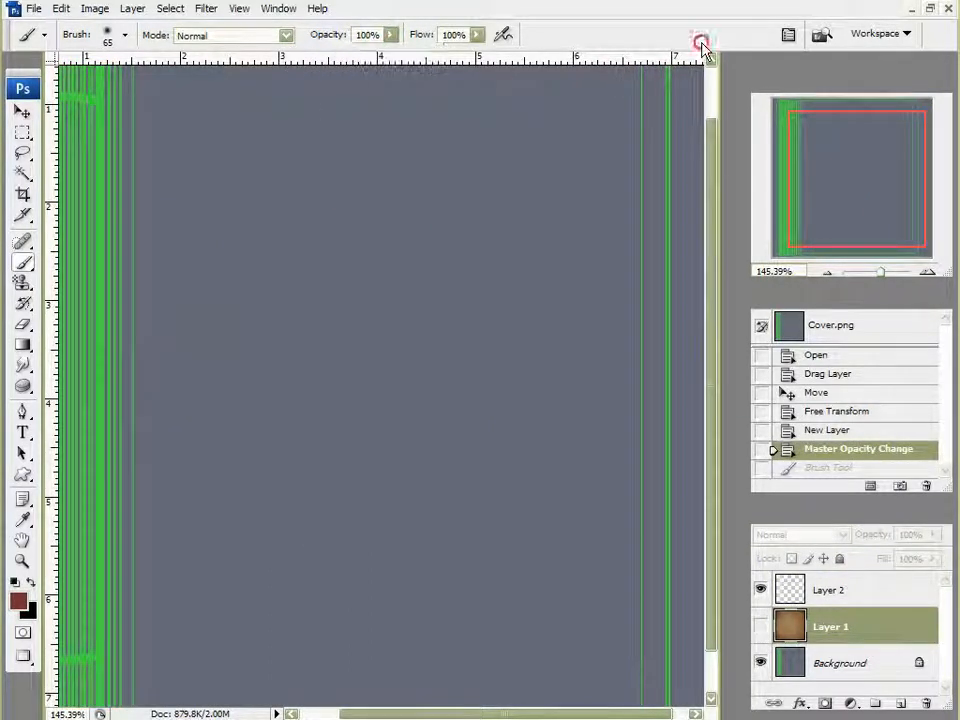
Paint a test stroke on Layer 2 at full brush opacity, undo it, and reselect Layer 2.
click(828, 590)
mouse_move(407, 341)
mouse_down()
mouse_move(429, 439)
mouse_move(349, 243)
mouse_move(377, 497)
mouse_move(335, 370)
mouse_up()
click(814, 449)
click(887, 588)
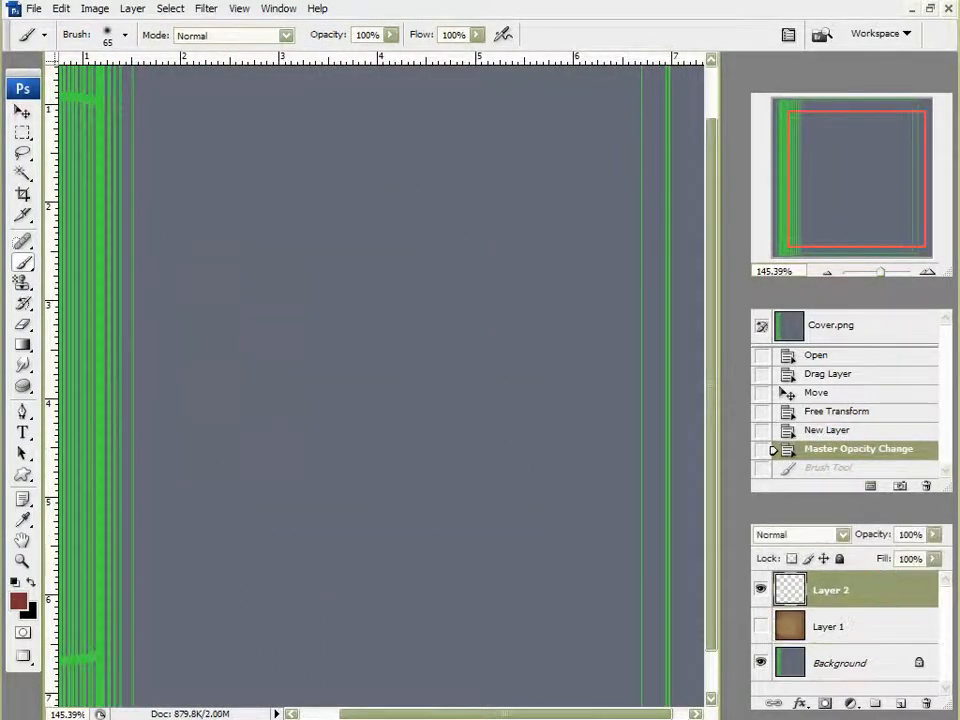
Change the foreground color to a darker shade of the same red, with 52% black.
click(18, 601)
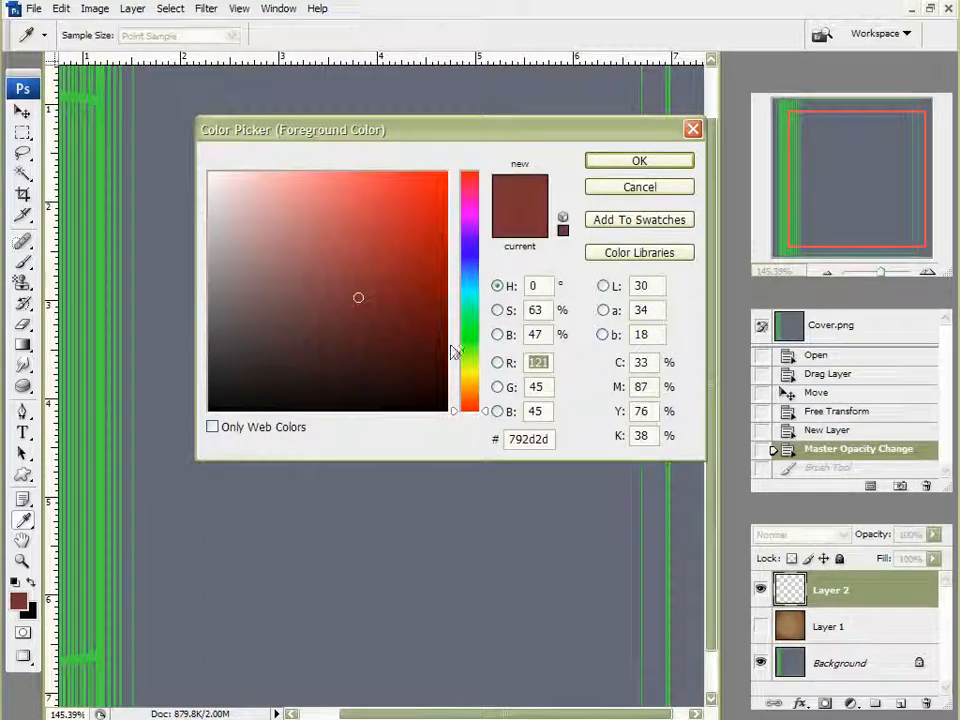
click(373, 318)
click(624, 157)
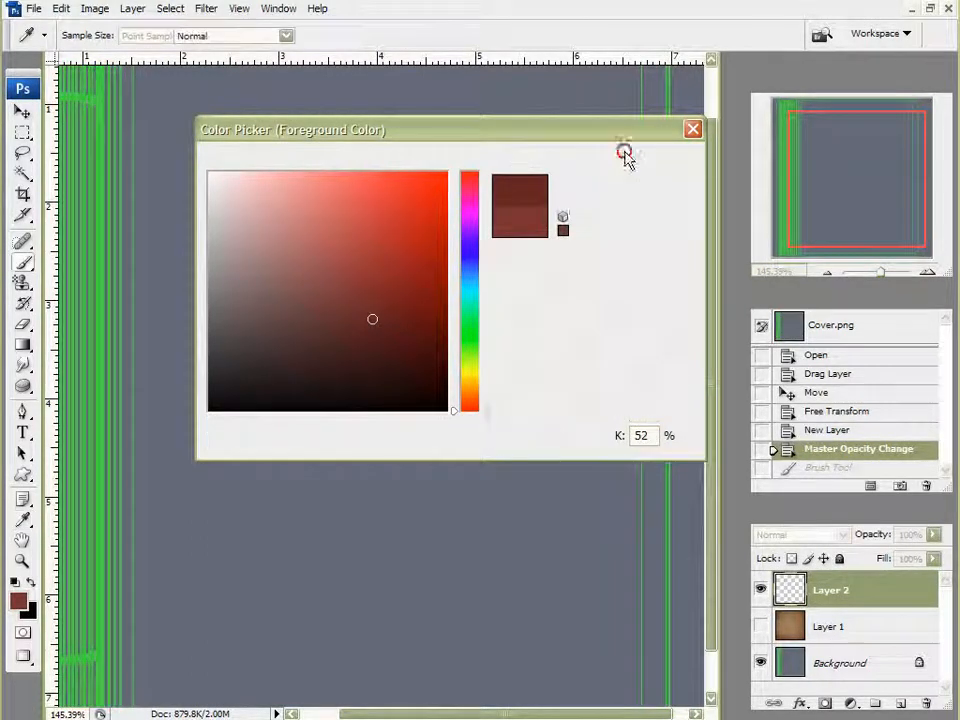
Paint a test stroke on Layer 2 in the darker red, and undo it.
mouse_move(435, 255)
mouse_down()
mouse_move(285, 388)
mouse_move(354, 465)
mouse_move(421, 222)
mouse_move(401, 360)
mouse_up()
click(853, 449)
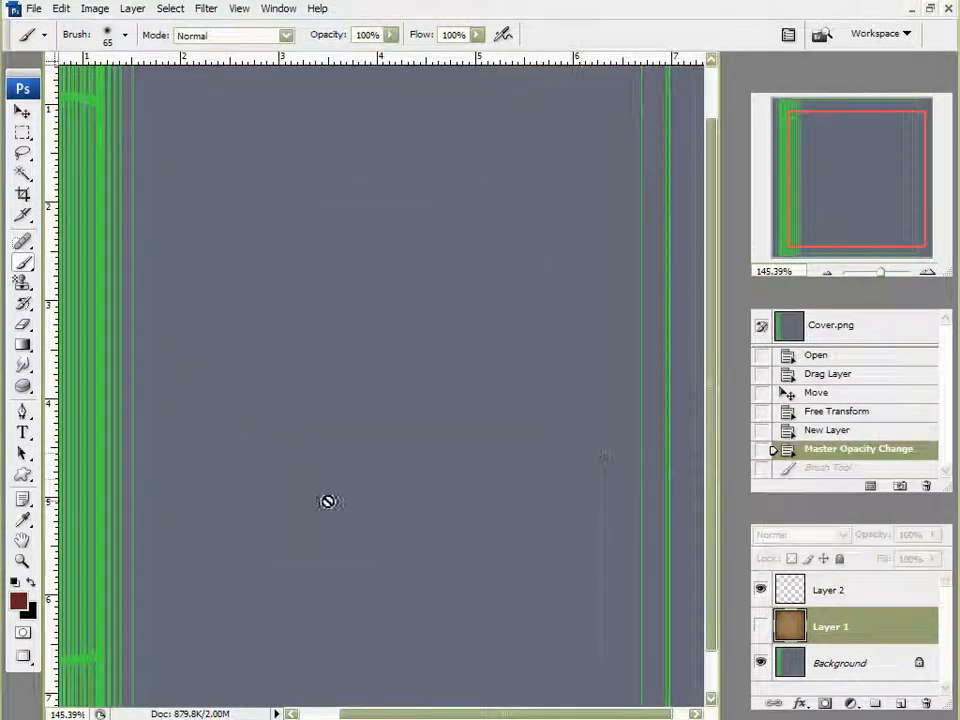
Select Layer 2 and inspect the upper part of the template's spine and front cover outlines.
click(845, 592)
key(ctrl+0)
scroll(403, 400, down, 1)
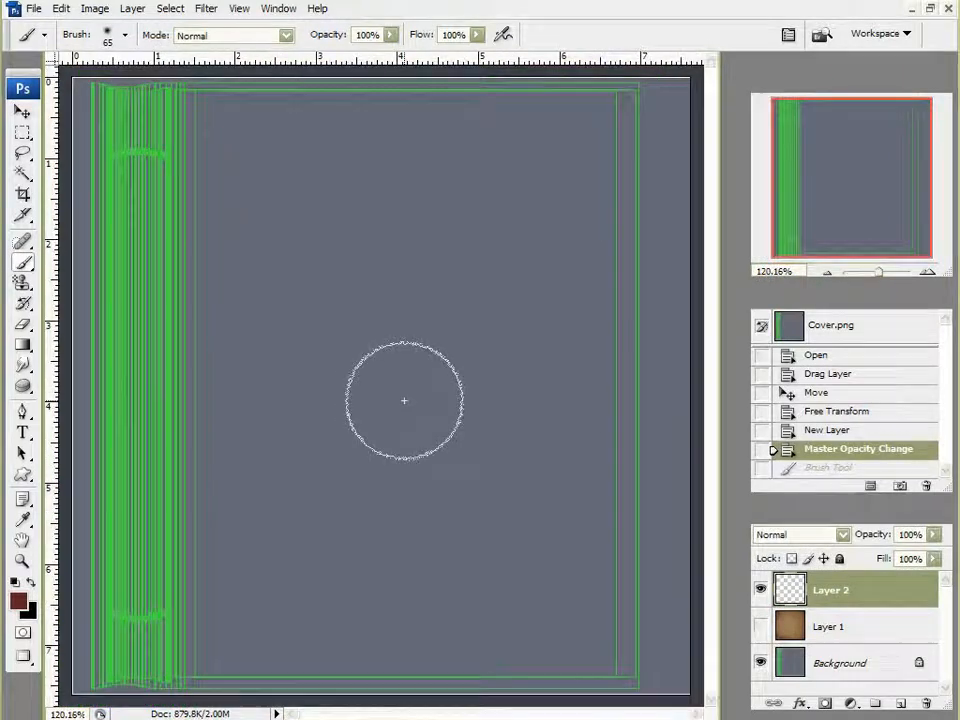
scroll(420, 410, down, 2)
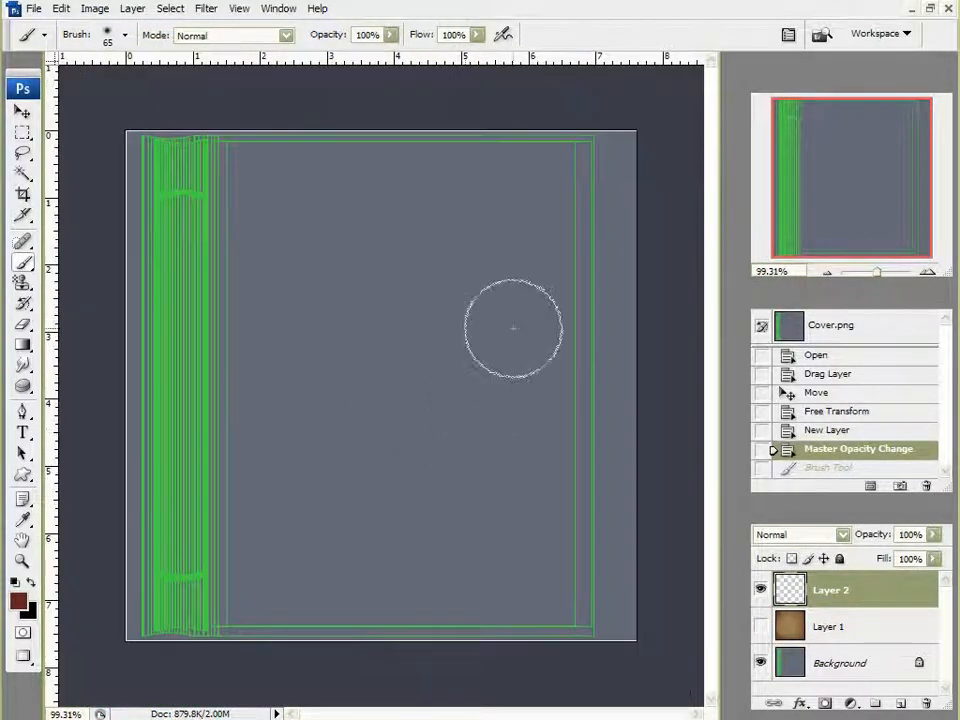
scroll(514, 369, up, 7)
click(22, 111)
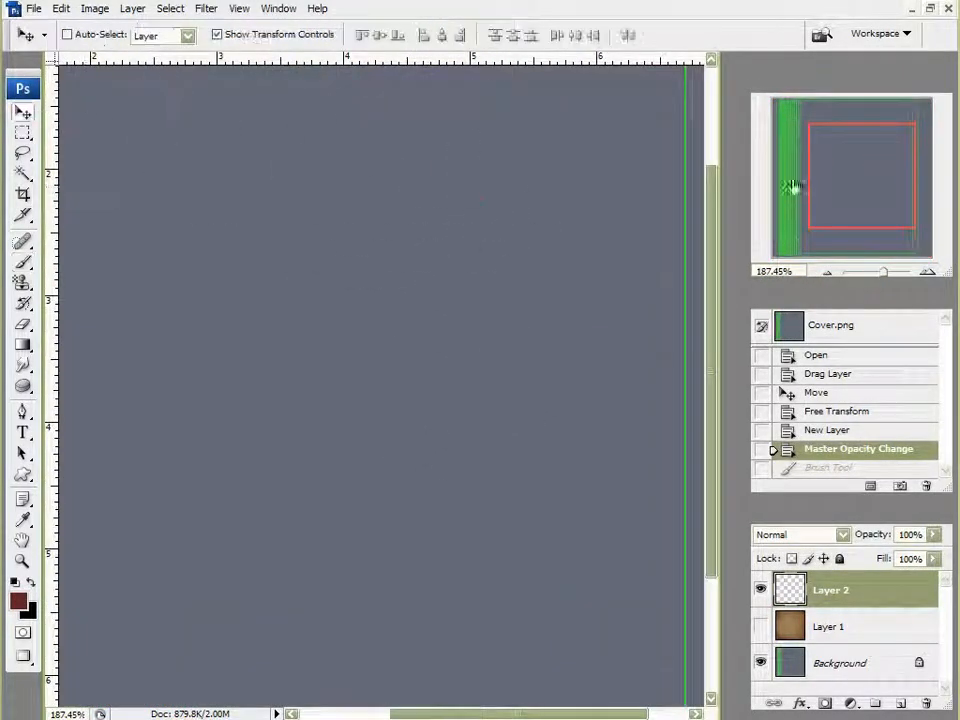
drag(780, 193, 766, 124)
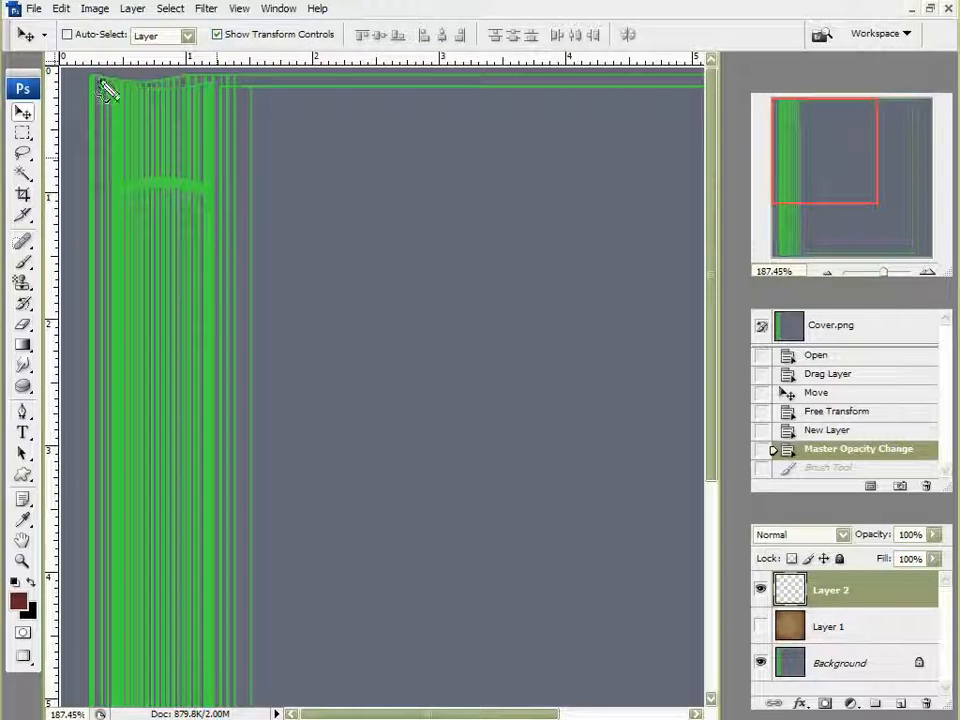
mouse_move(97, 77)
mouse_down()
mouse_move(179, 85)
mouse_move(599, 76)
mouse_up()
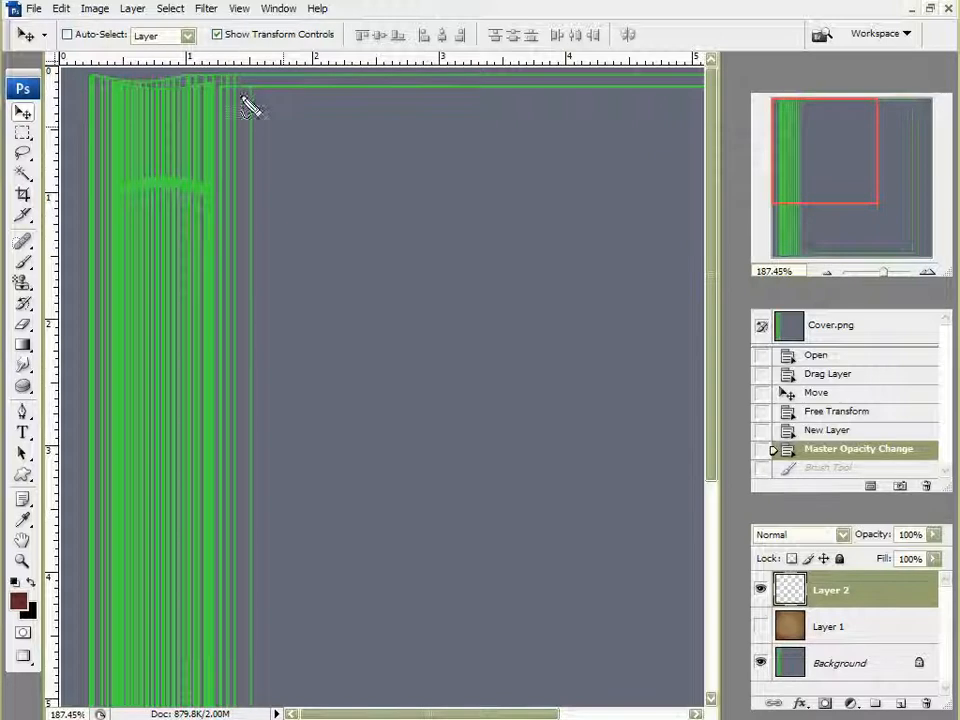
drag(234, 76, 234, 201)
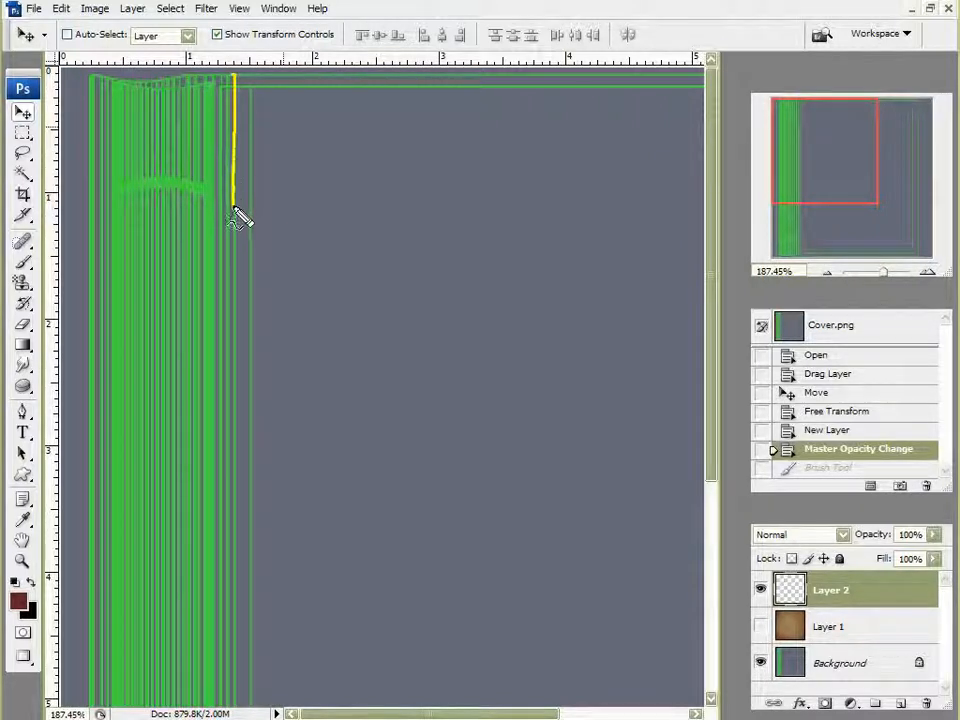
mouse_move(234, 76)
mouse_down()
mouse_move(91, 77)
mouse_move(73, 136)
mouse_move(78, 242)
mouse_move(205, 287)
mouse_up()
drag(234, 207, 222, 455)
mouse_move(88, 259)
mouse_down()
mouse_move(88, 467)
mouse_move(101, 426)
mouse_up()
key(Escape)
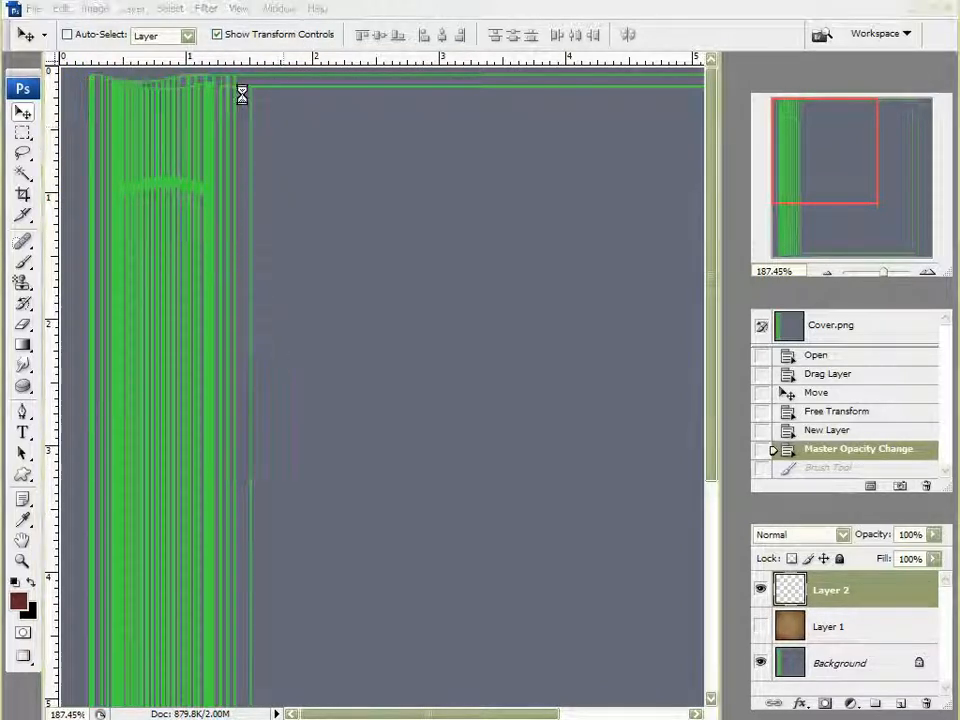
mouse_move(236, 78)
mouse_down()
mouse_move(356, 74)
mouse_move(257, 73)
mouse_move(238, 82)
mouse_move(244, 290)
mouse_up()
key(Escape)
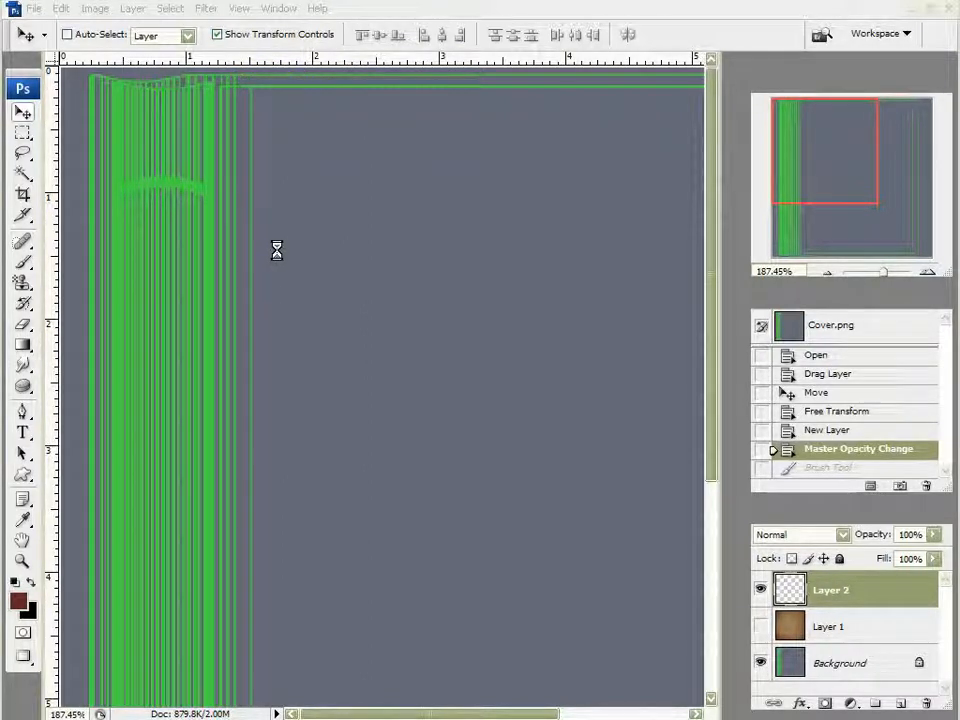
click(266, 115)
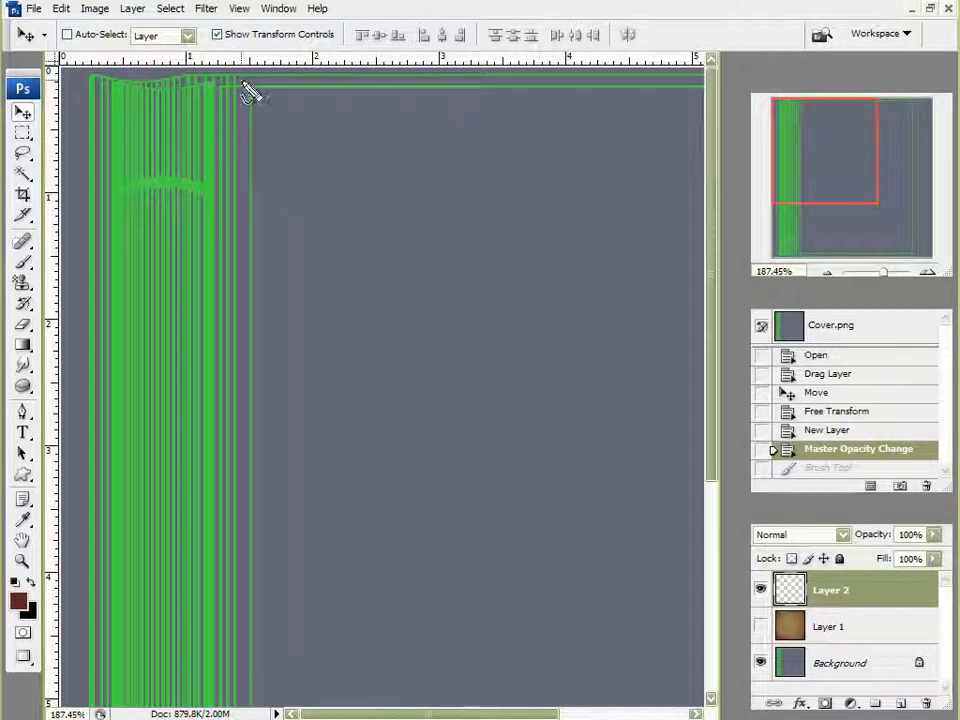
drag(236, 78, 233, 174)
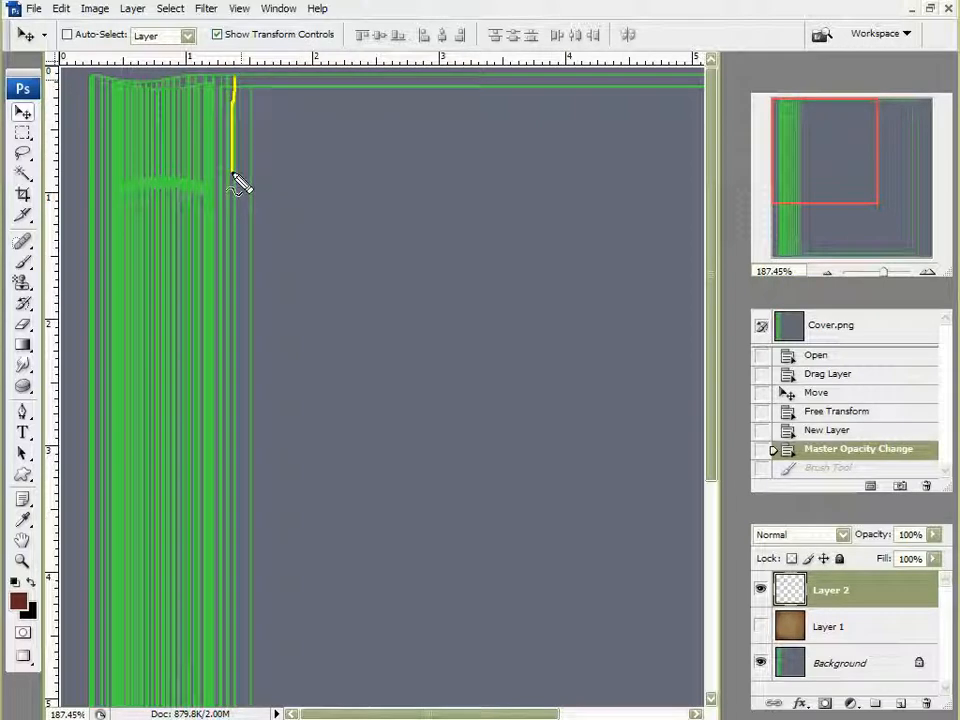
drag(236, 79, 645, 78)
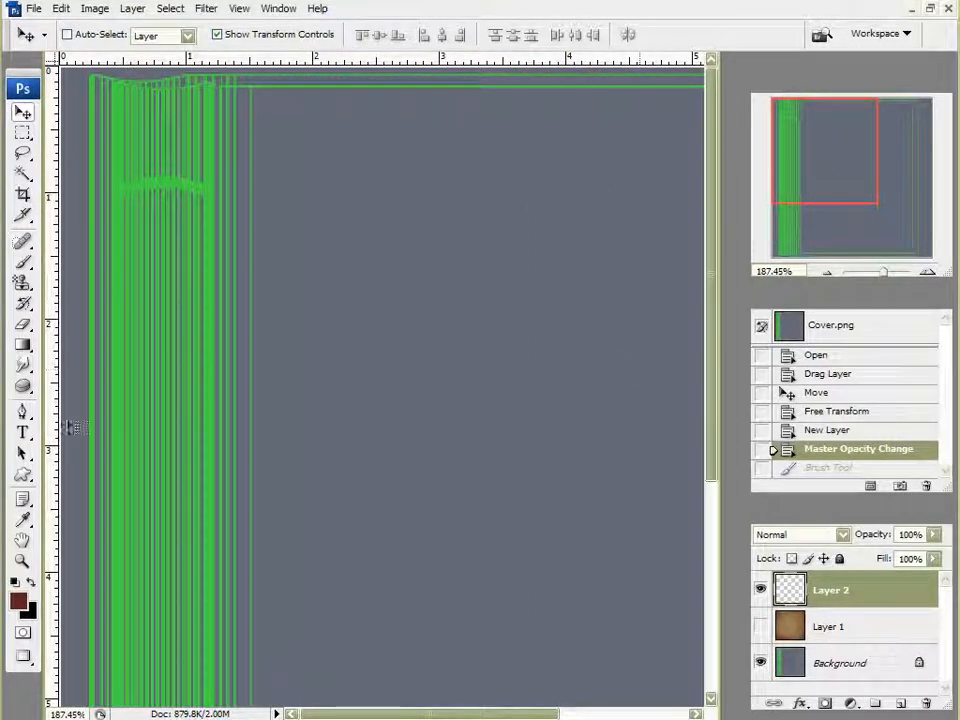
Switch to the Brush tool and reduce the soft brush's size to 10 px.
click(22, 262)
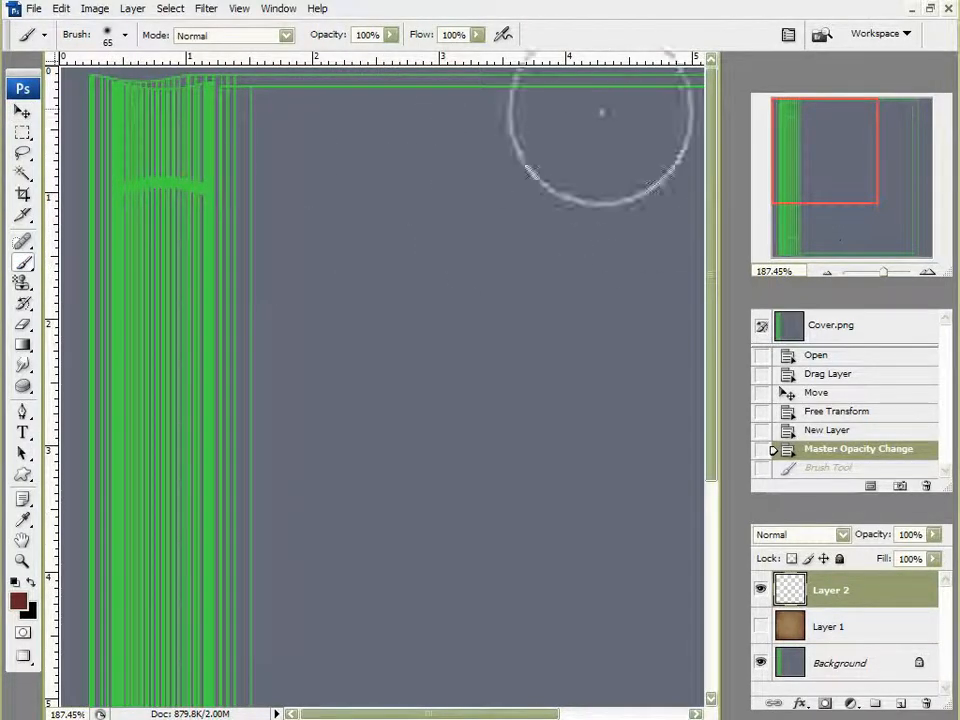
key(bracketleft)
key(bracketleft)
key(bracketleft)
key(bracketleft)
key(bracketleft)
key(bracketleft)
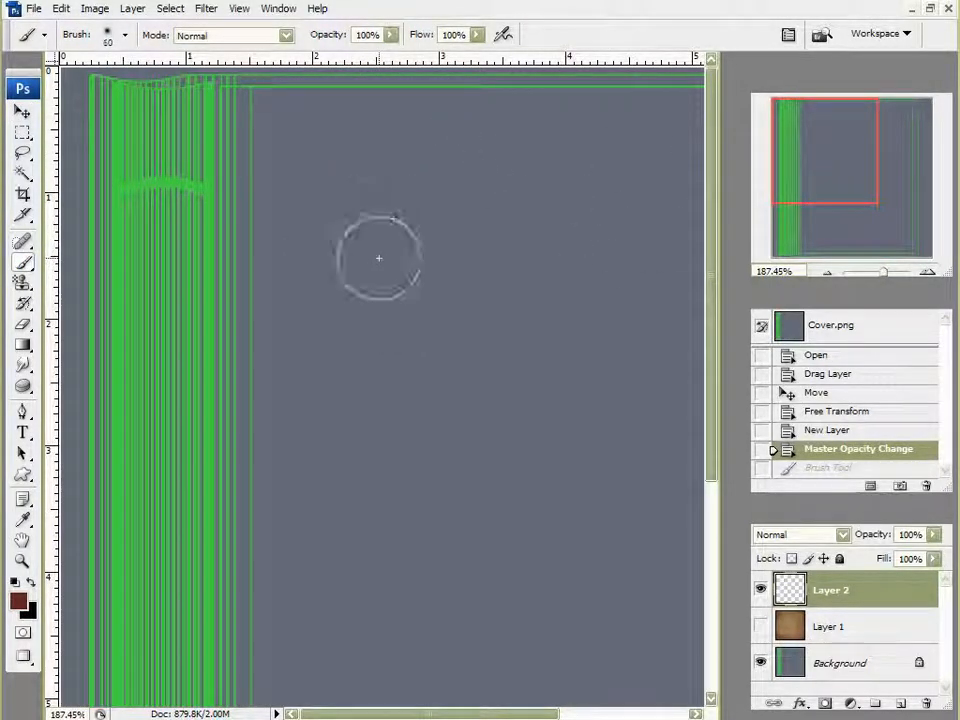
mouse_move(238, 96)
mouse_down()
mouse_move(386, 90)
mouse_move(257, 82)
mouse_move(259, 91)
mouse_up()
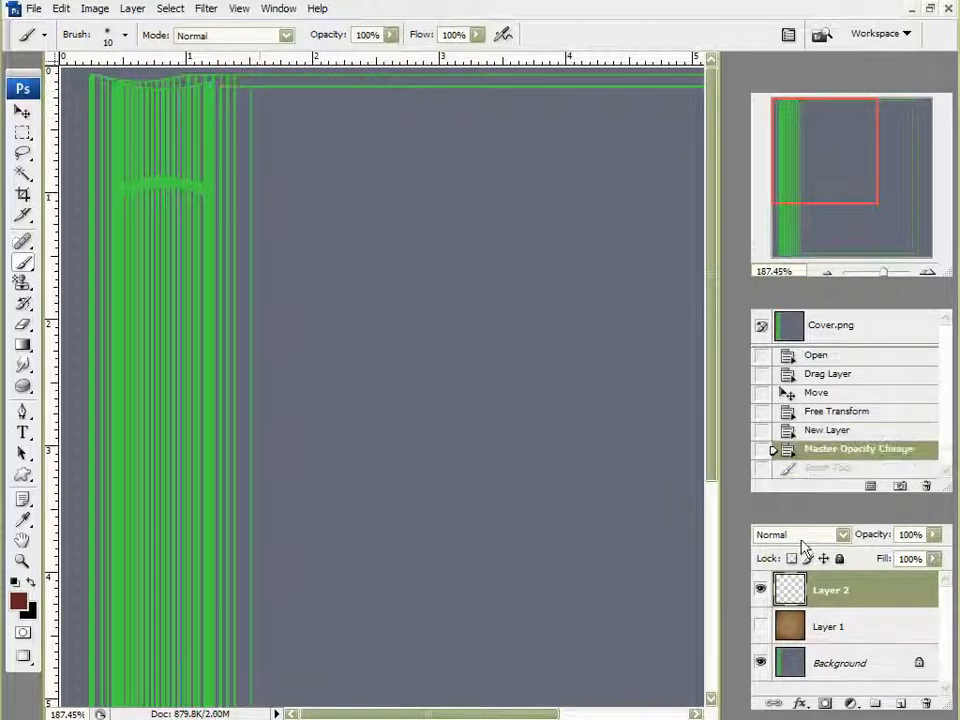
Paint straight dark red lines on Layer 2 down the border between spine and front cover and along the cover's top edge.
key(ctrl+0)
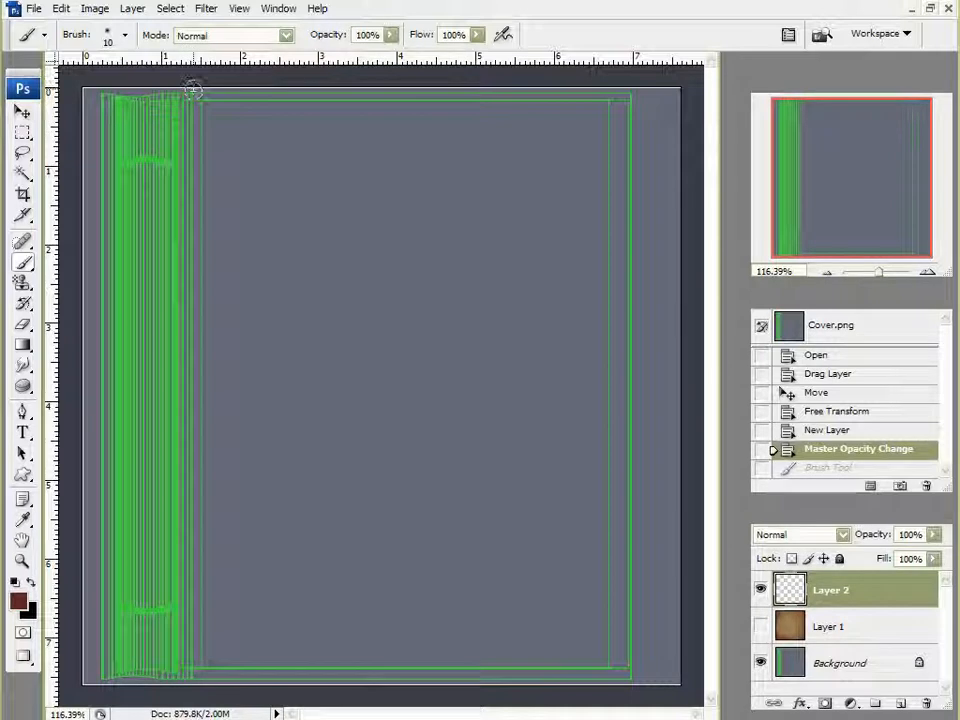
mouse_move(193, 86)
mouse_down()
mouse_move(205, 281)
mouse_move(194, 690)
mouse_up()
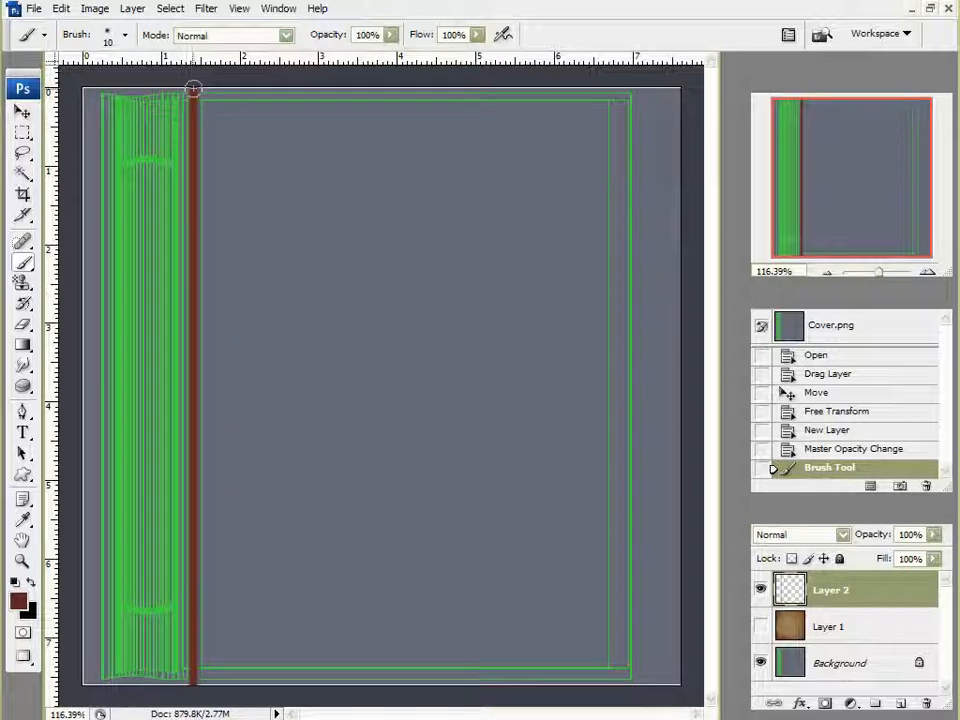
drag(193, 91, 629, 89)
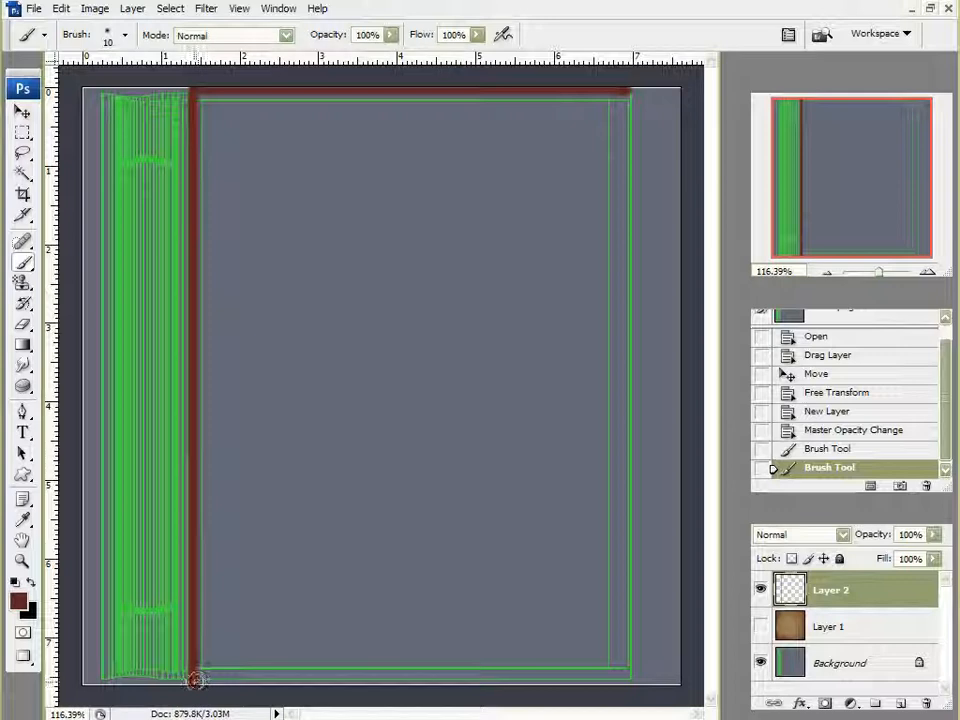
shift+click(195, 681)
drag(195, 681, 289, 681)
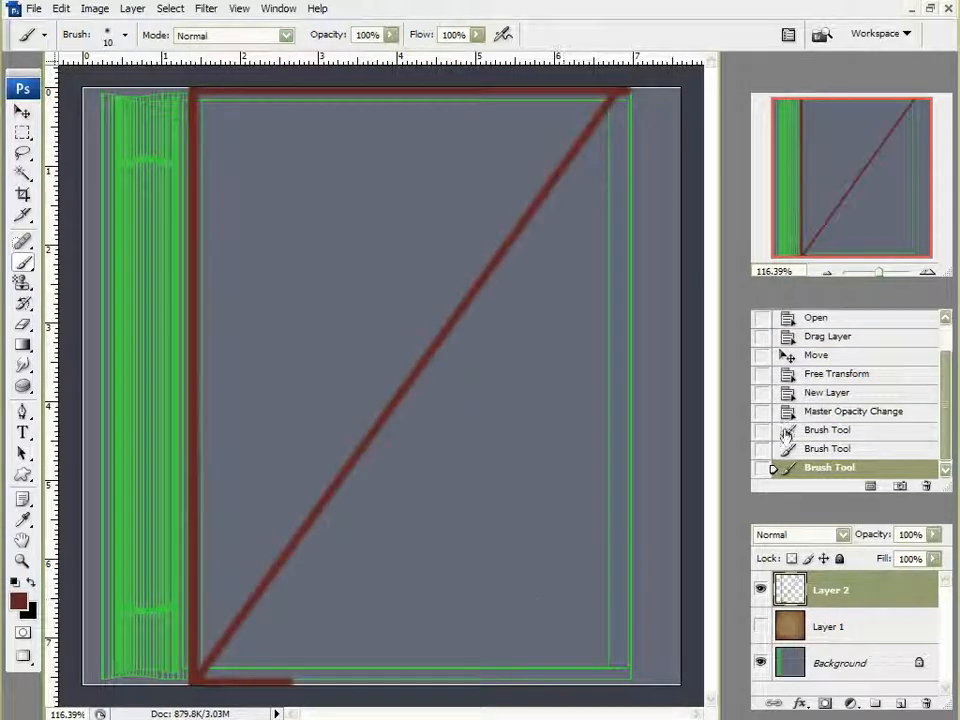
click(808, 450)
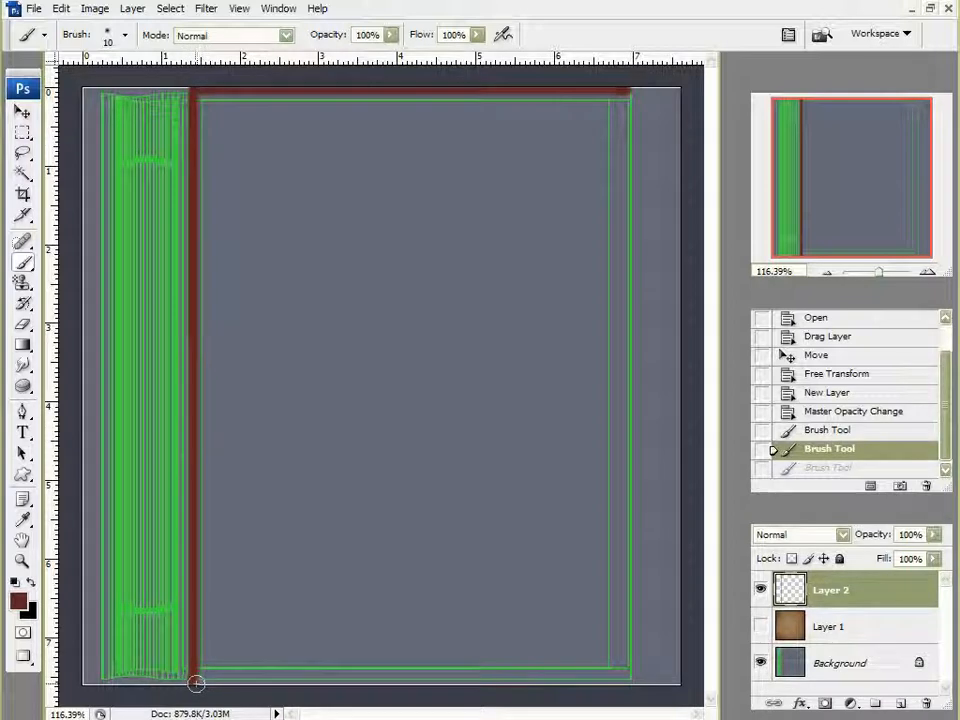
drag(195, 683, 552, 683)
click(810, 450)
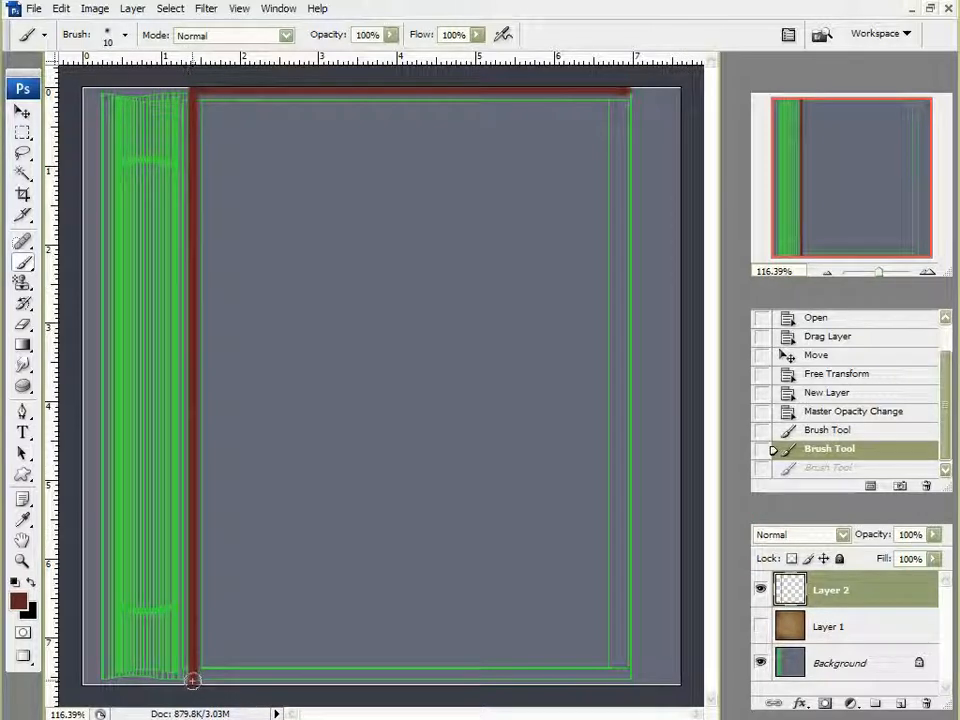
Paint a straight dark red line along the bottom edge of the front cover, starting at the vertical spine line.
drag(192, 680, 637, 687)
mouse_move(576, 693)
mouse_down()
mouse_move(197, 690)
mouse_move(204, 658)
mouse_up()
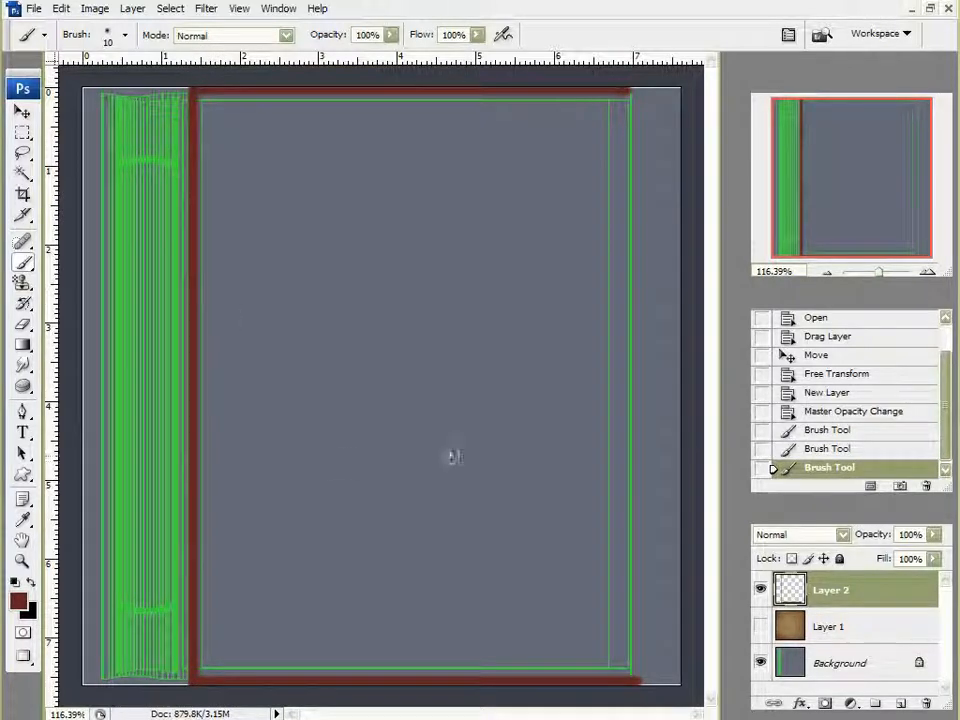
Choose the hard round 13 px brush preset and enlarge the brush to 60 px.
key(F5)
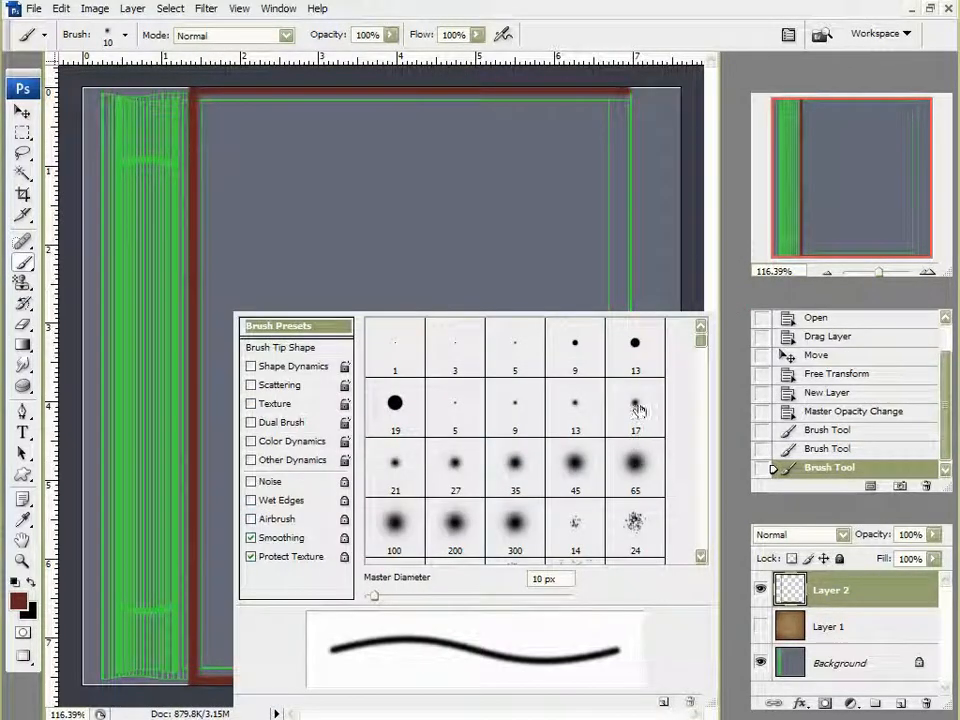
click(636, 348)
key(F5)
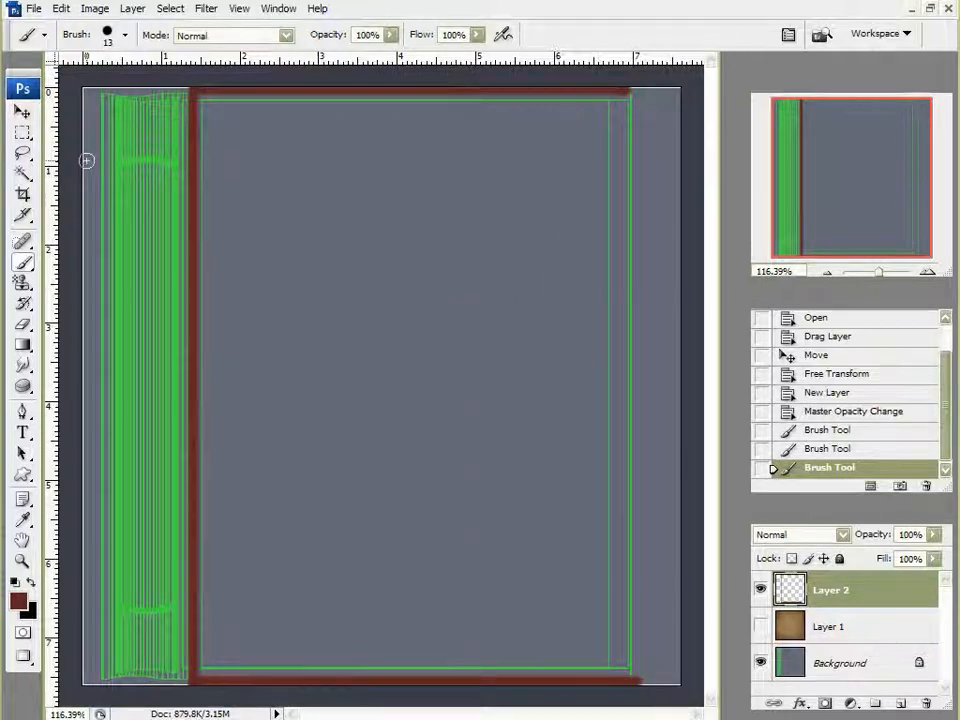
key(bracketright)
key(bracketright)
key(bracketright)
key(bracketright)
key(bracketright)
Fill the whole spine area and the margin outside it with solid dark red on Layer 2.
mouse_move(92, 140)
mouse_down()
mouse_move(101, 101)
mouse_move(153, 101)
mouse_move(125, 80)
mouse_move(156, 154)
mouse_move(150, 208)
mouse_move(160, 194)
mouse_move(107, 257)
mouse_move(128, 268)
mouse_move(150, 225)
mouse_move(164, 245)
mouse_move(150, 381)
mouse_up()
click(787, 448)
mouse_move(135, 150)
mouse_down()
mouse_move(170, 88)
mouse_move(90, 204)
mouse_move(96, 692)
mouse_move(170, 680)
mouse_move(154, 671)
mouse_move(157, 716)
mouse_move(133, 390)
mouse_move(144, 161)
mouse_move(156, 135)
mouse_move(150, 220)
mouse_move(105, 424)
mouse_up()
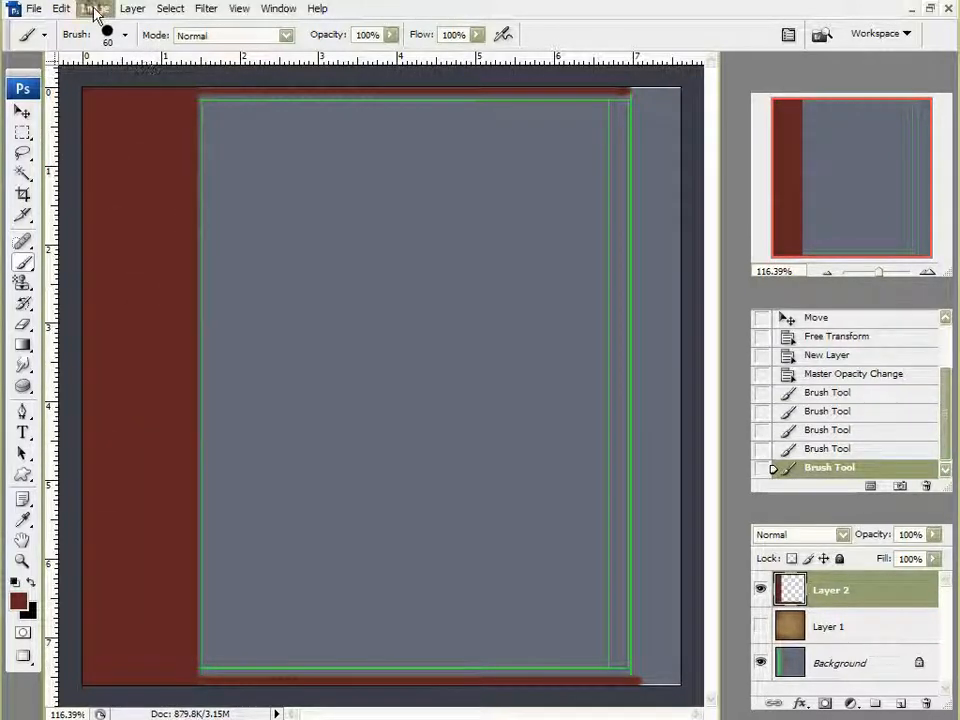
Apply a Brightness/Contrast adjustment to Layer 2 with brightness -2 and contrast 0.
click(96, 10)
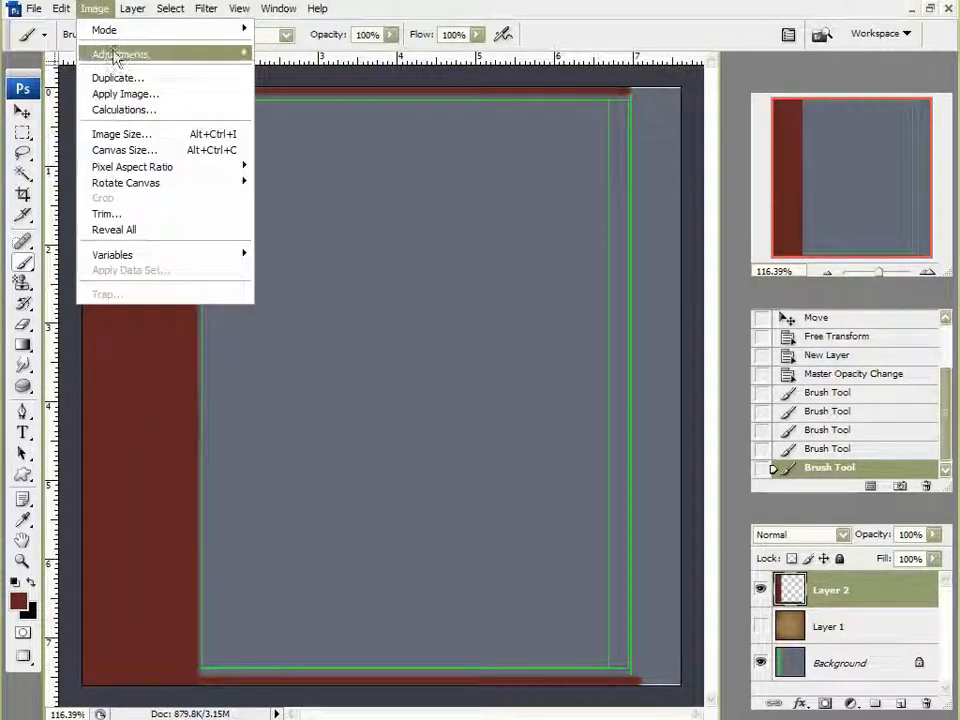
mouse_move(110, 55)
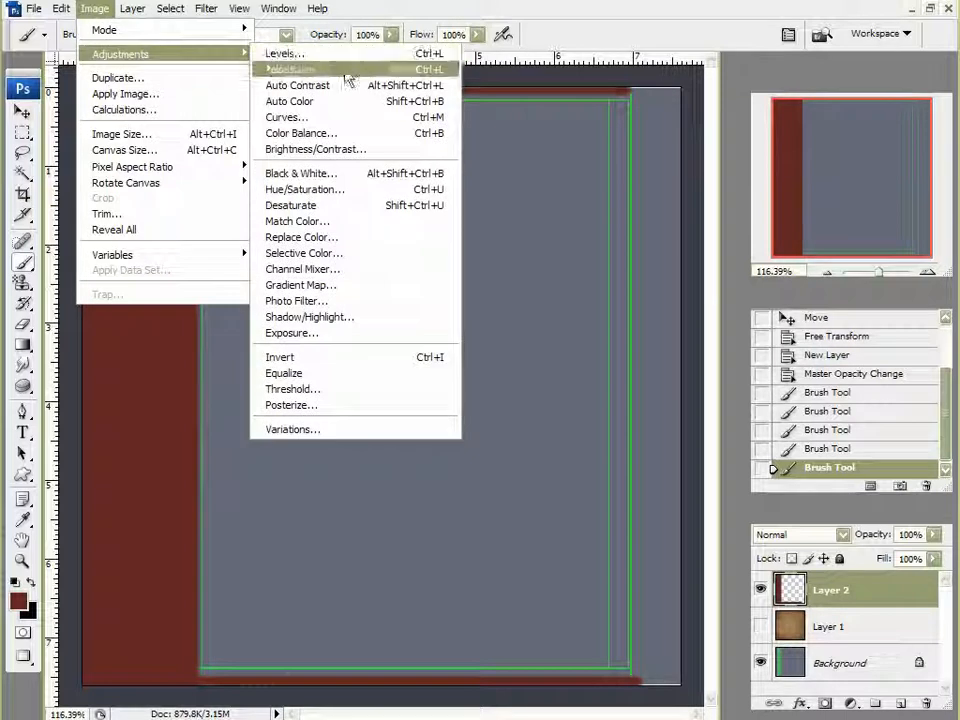
click(350, 149)
mouse_move(816, 31)
mouse_down()
mouse_move(769, 25)
mouse_move(816, 33)
mouse_up()
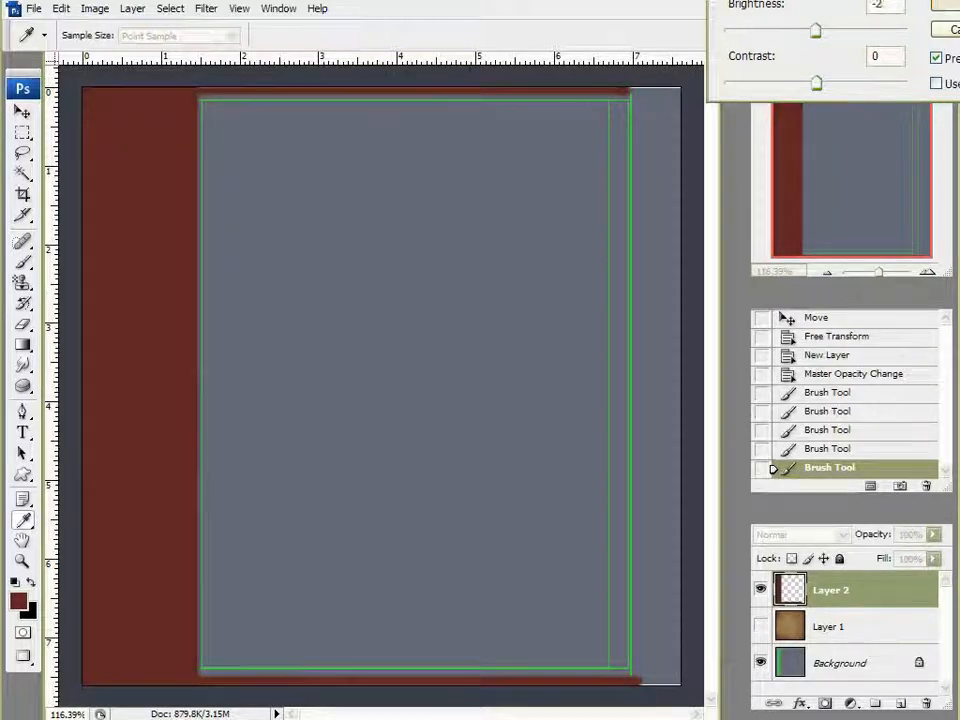
key(Return)
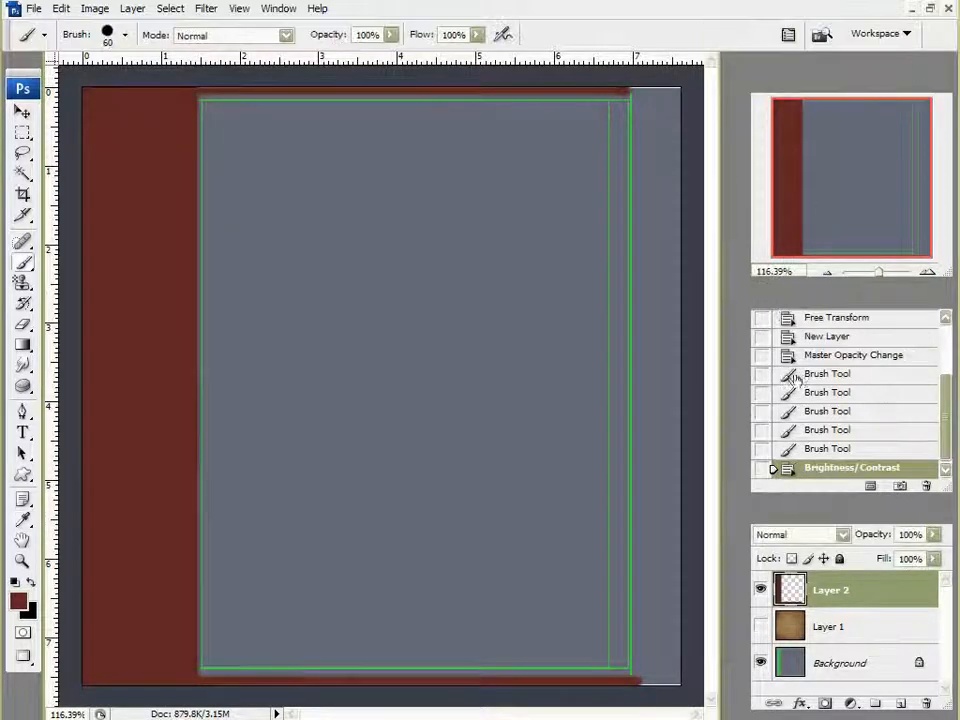
Add a Pattern Overlay layer style to Layer 2 using the mottled mid-gray texture pattern.
double_click(908, 585)
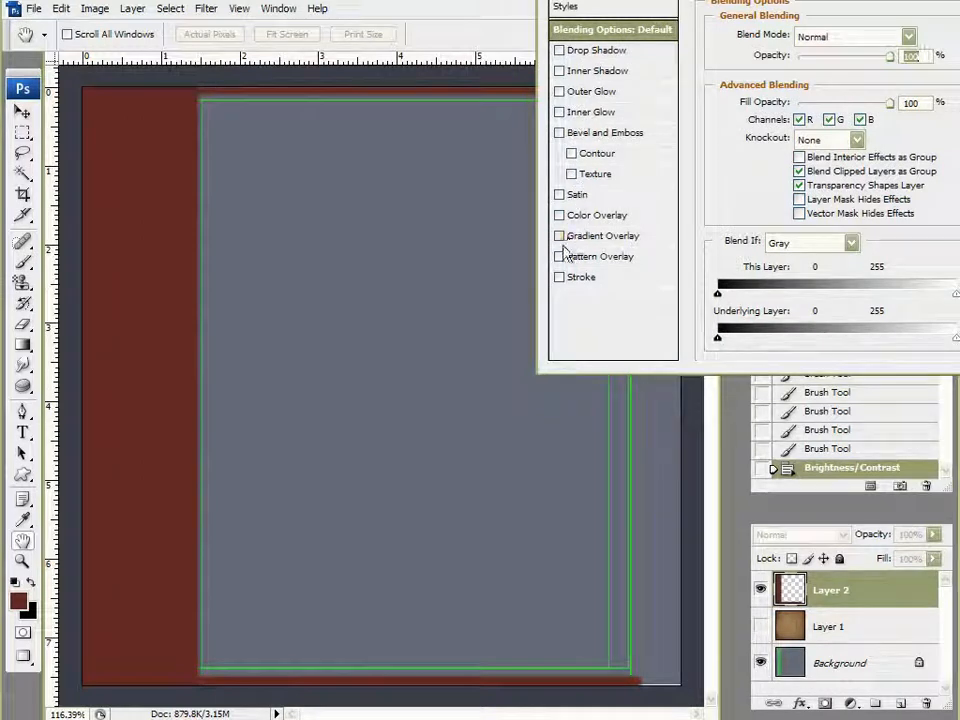
click(561, 258)
click(602, 258)
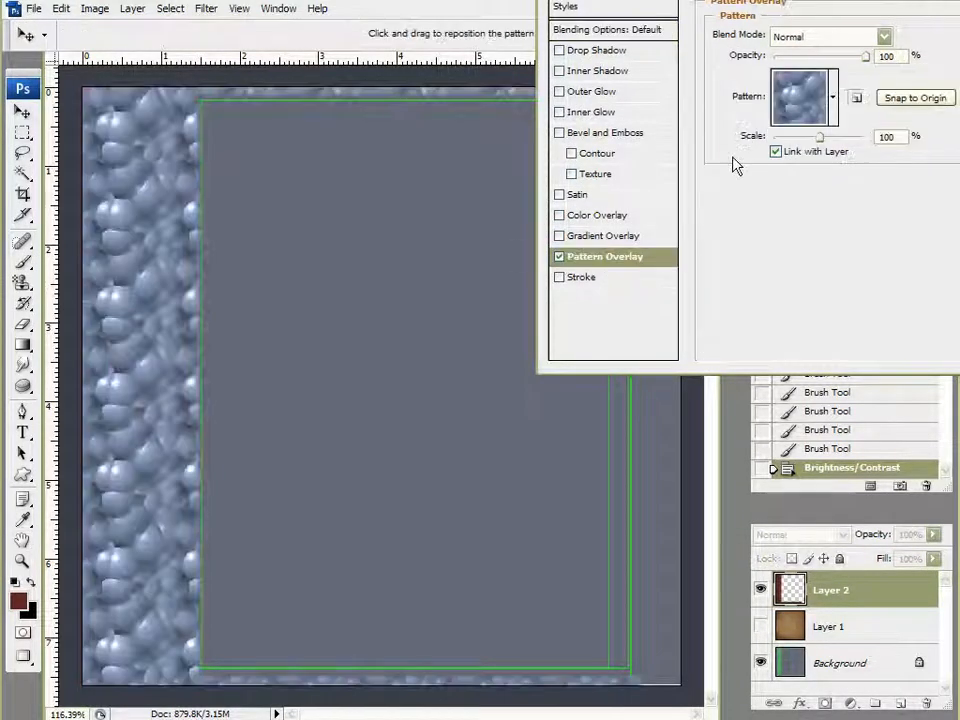
click(831, 98)
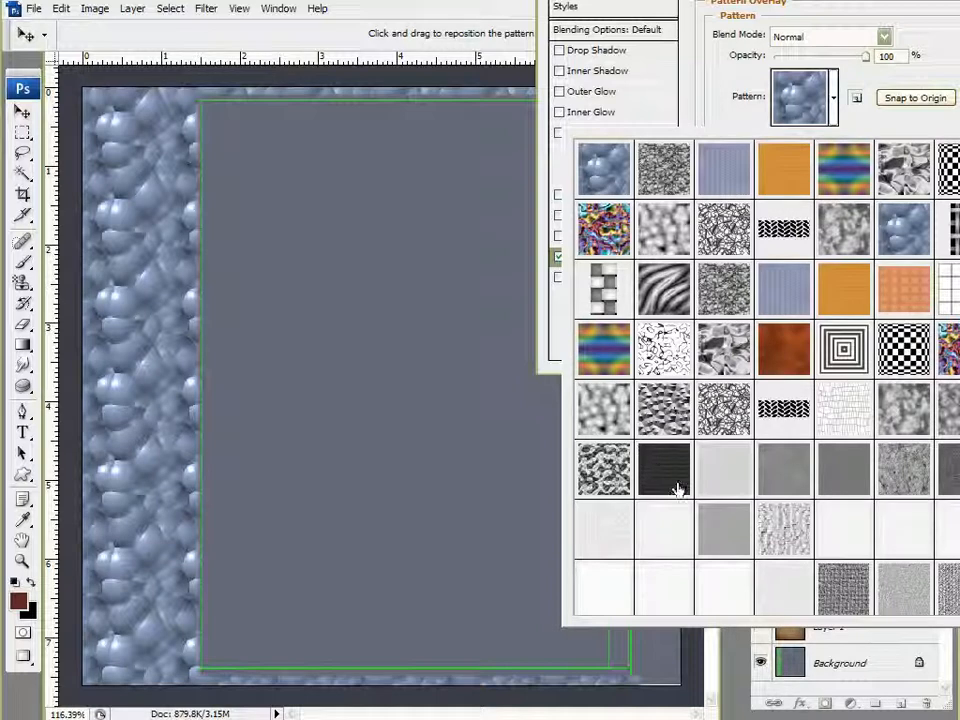
click(789, 480)
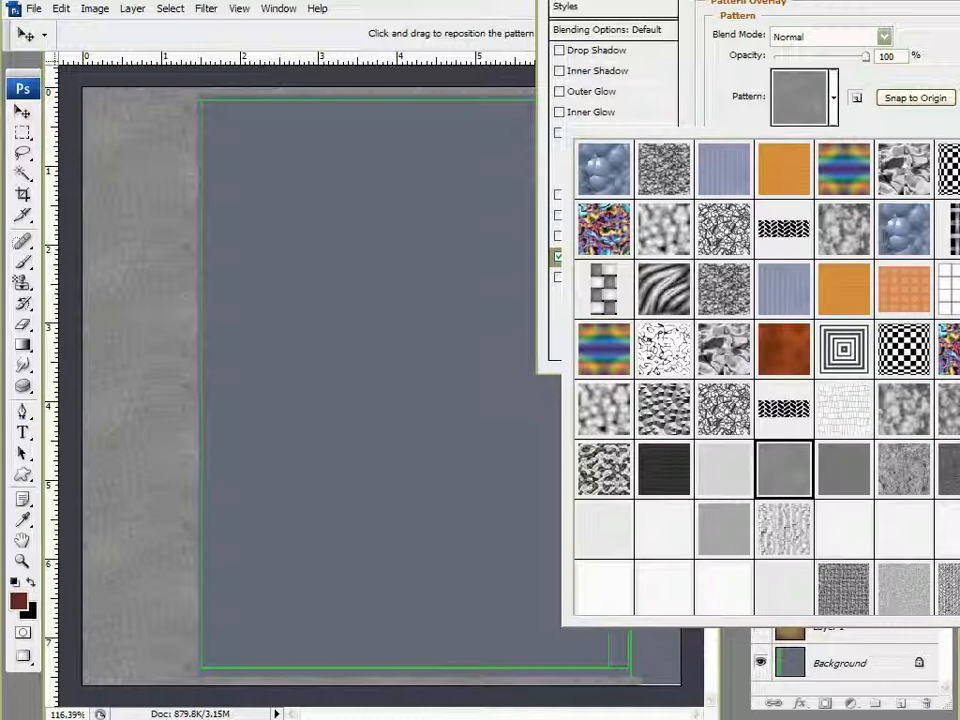
click(934, 97)
Try the Screen blend mode for the pattern overlay, and set it to Overlay instead.
click(827, 36)
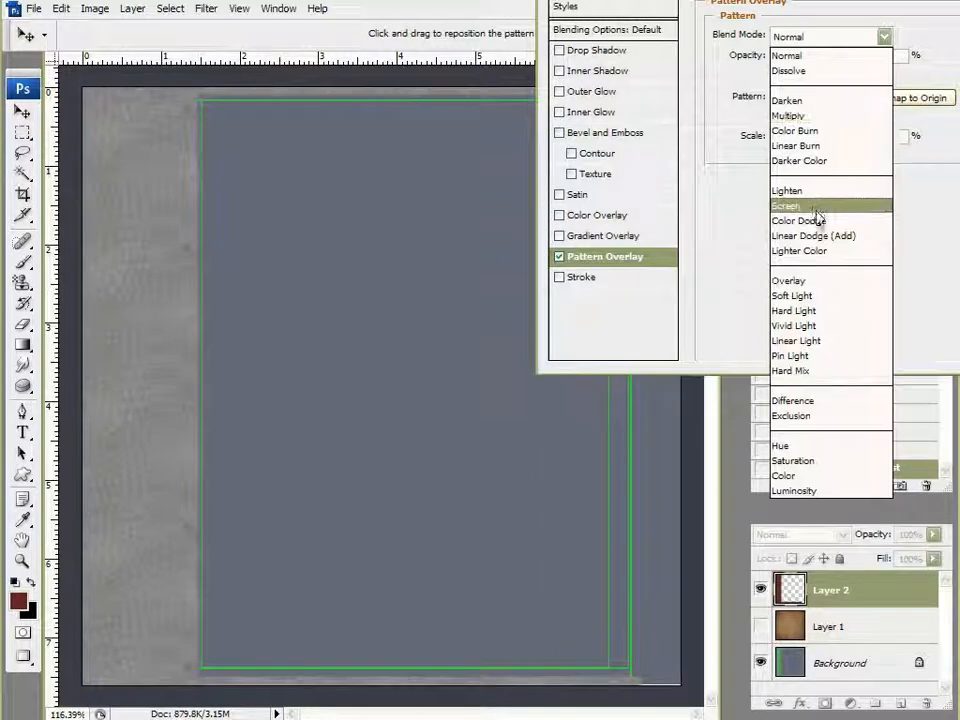
click(814, 206)
click(880, 36)
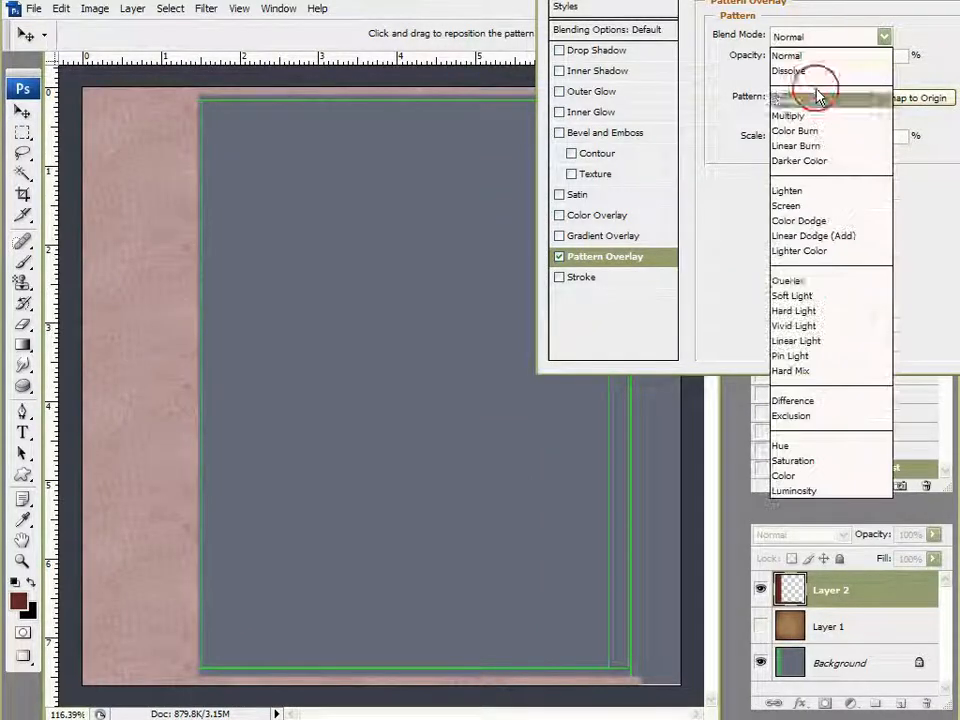
click(806, 280)
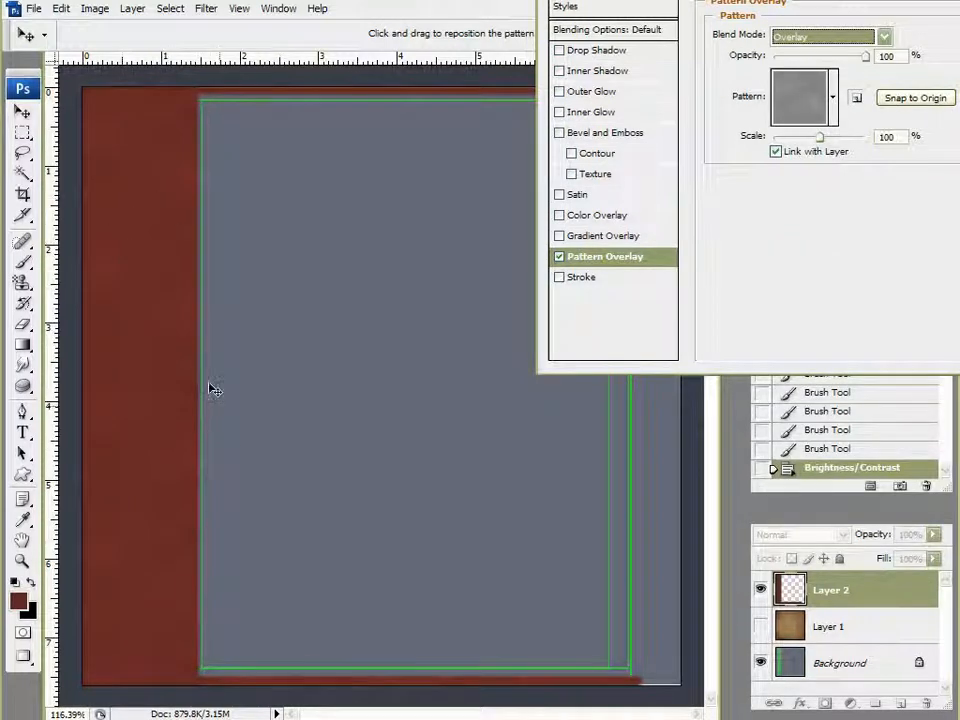
Confirm the pattern overlay and darken Layer 2 with a Brightness/Contrast adjustment, brightness -70 and contrast 0.
key(Return)
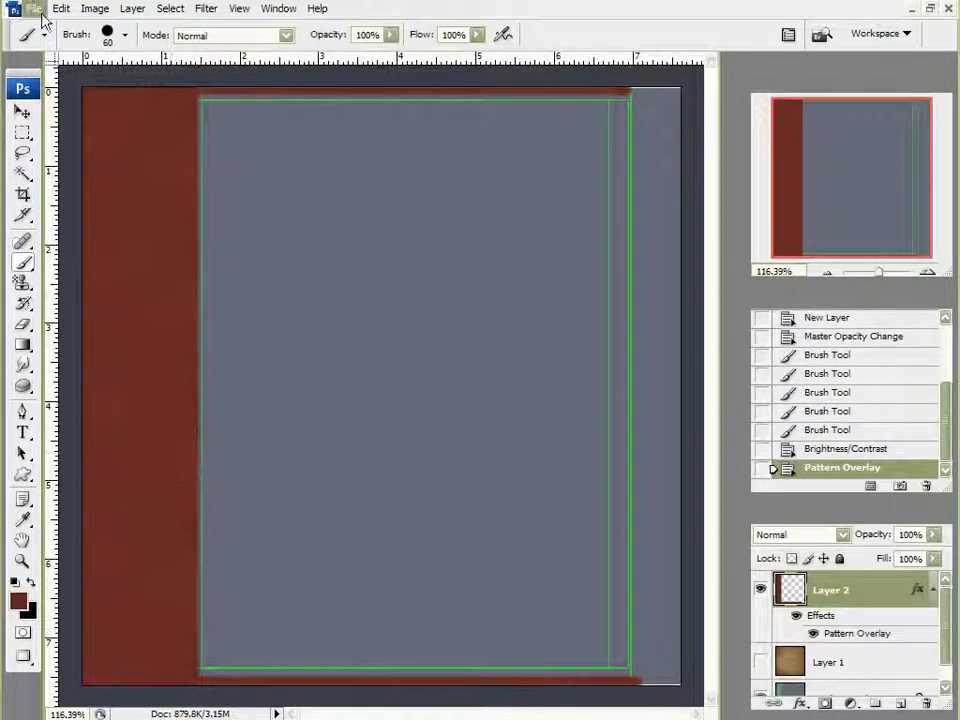
click(95, 9)
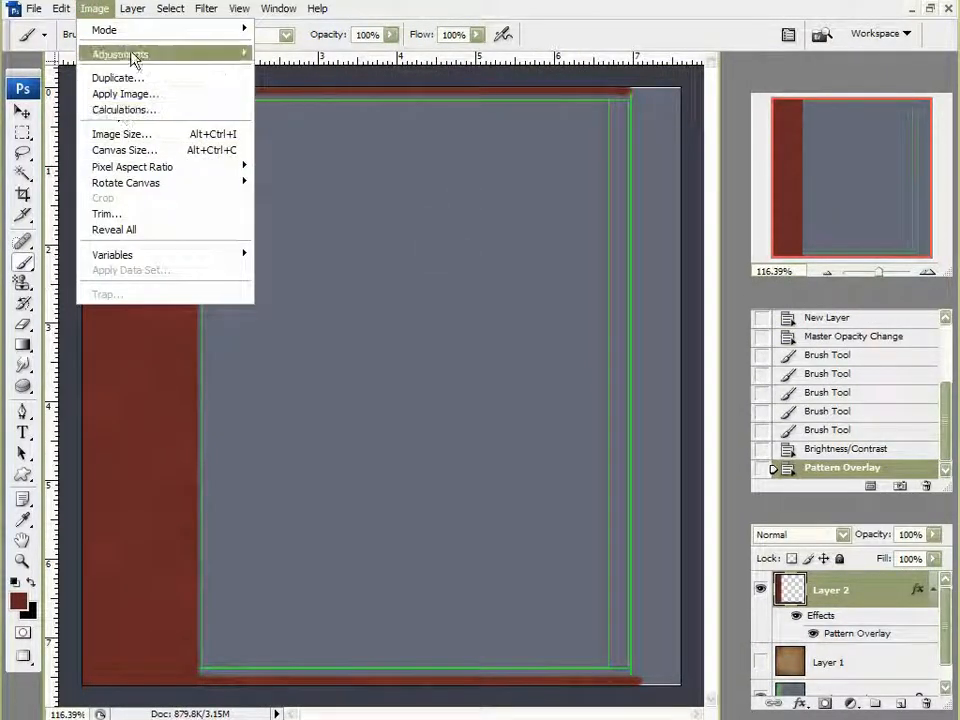
mouse_move(133, 53)
click(333, 150)
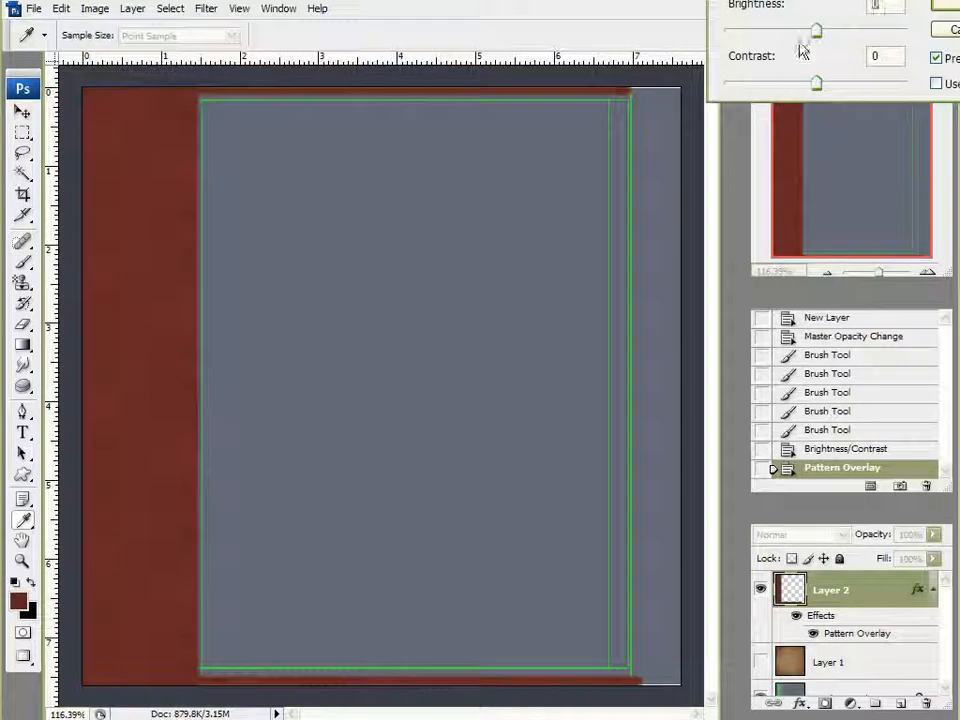
drag(803, 33, 773, 33)
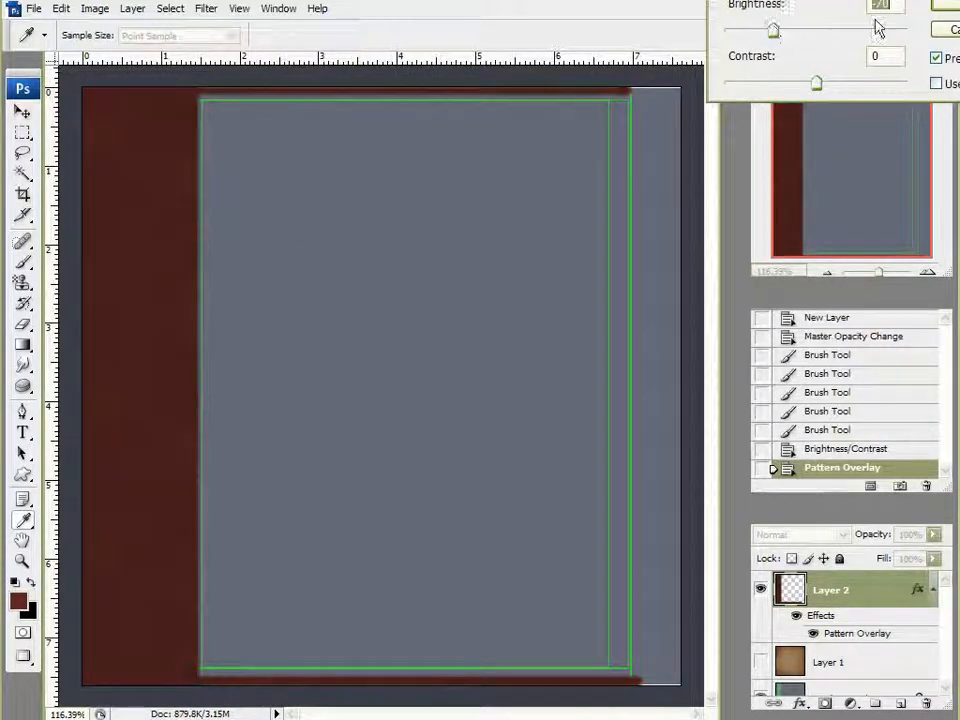
key(Return)
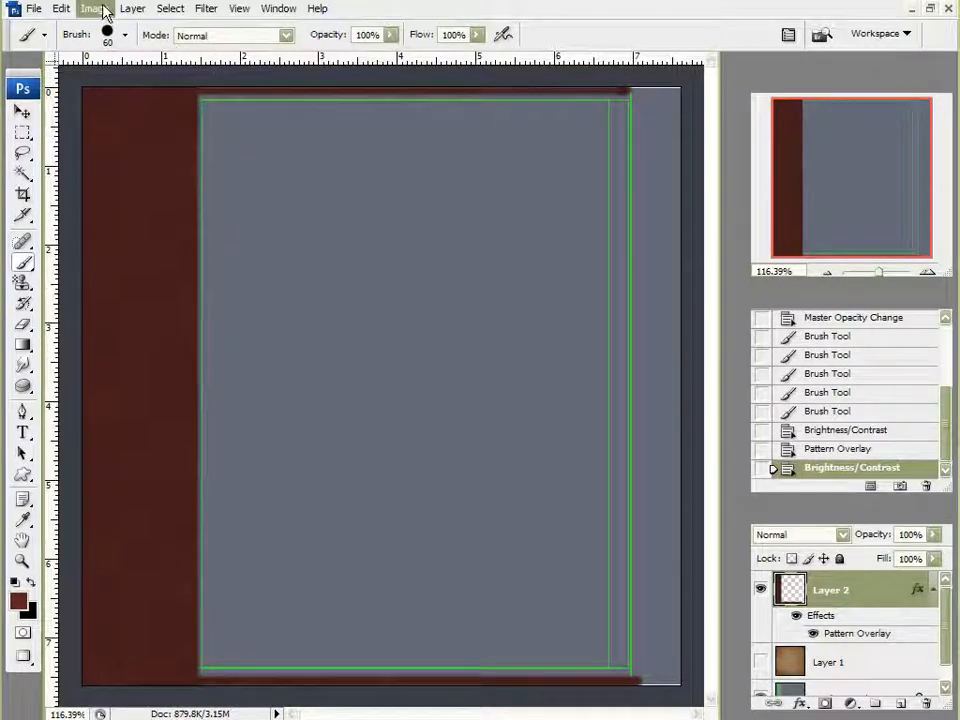
Deepen the dark red of Layer 2 with a Levels adjustment that raises the black input level slightly.
key(ctrl+l)
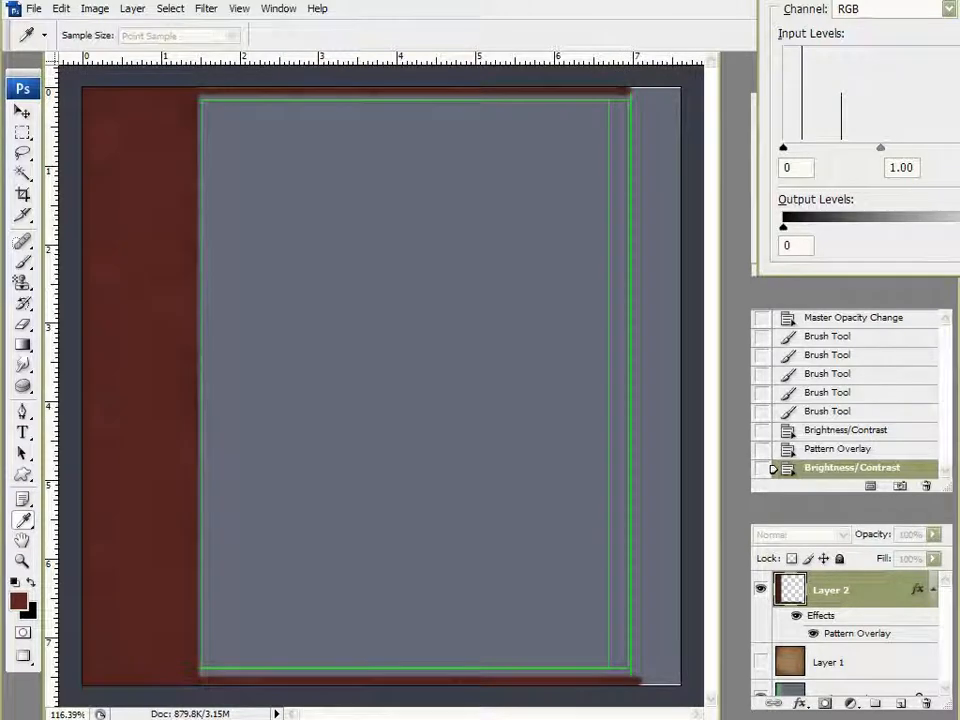
mouse_move(785, 151)
mouse_down()
mouse_move(804, 150)
mouse_move(796, 150)
mouse_up()
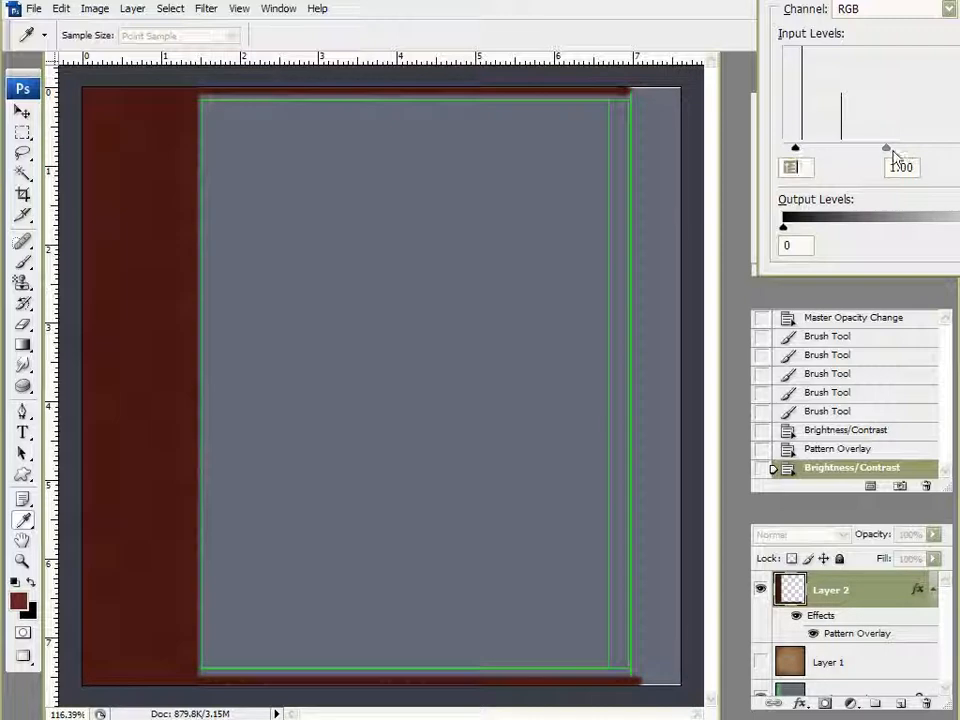
drag(885, 148, 885, 150)
key(Return)
key(b)
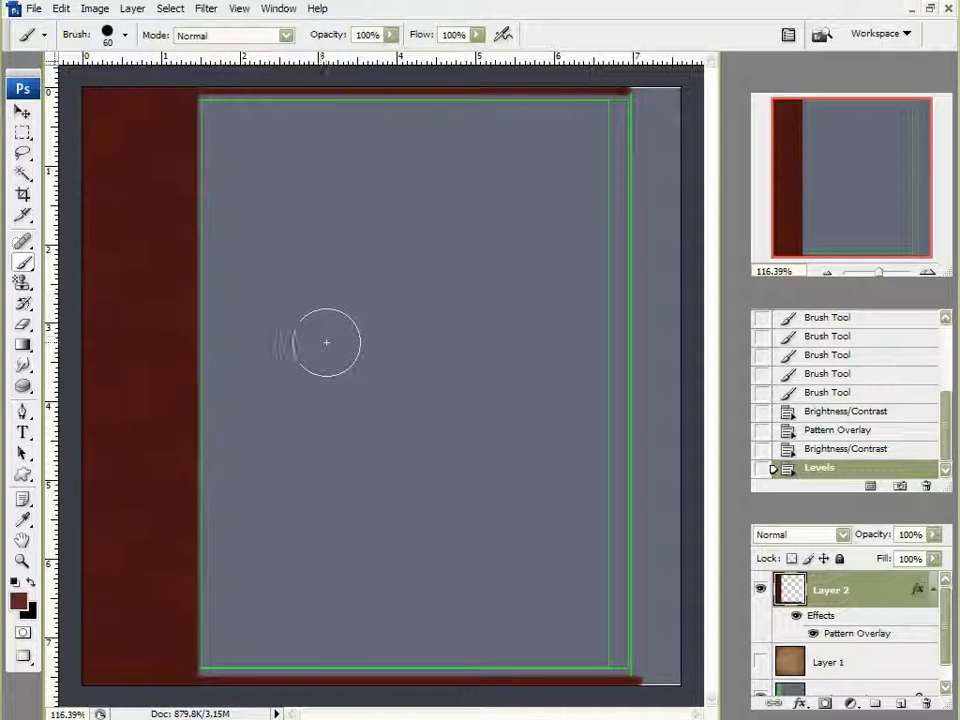
Show Layer 1 and narrow the paper texture from its spine side to 81.8% width, so it starts just under the spine's inner edge.
click(22, 112)
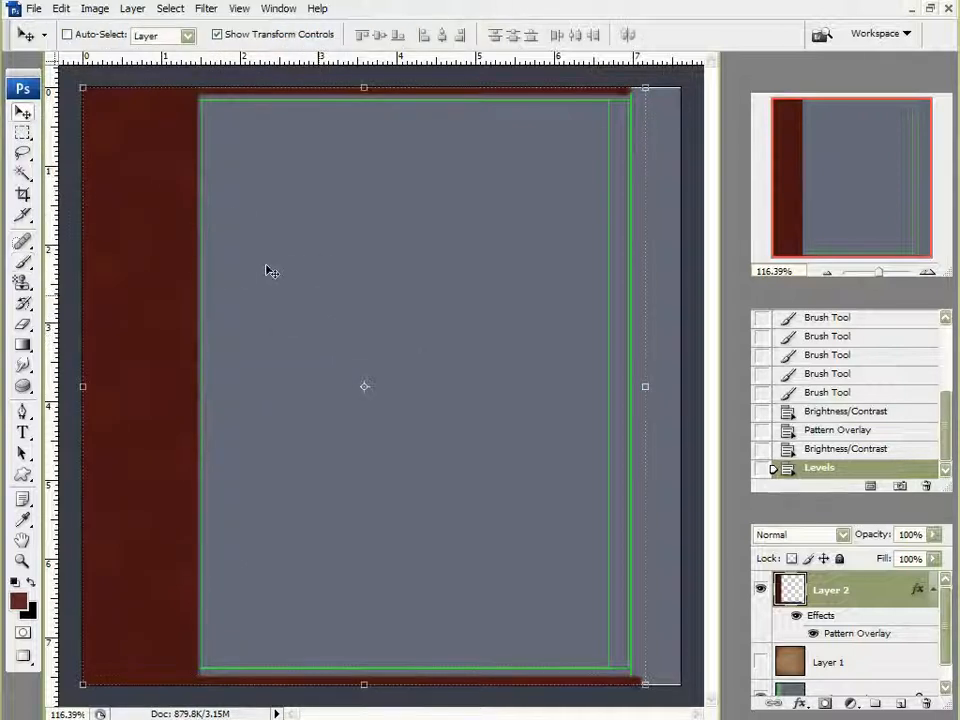
click(762, 662)
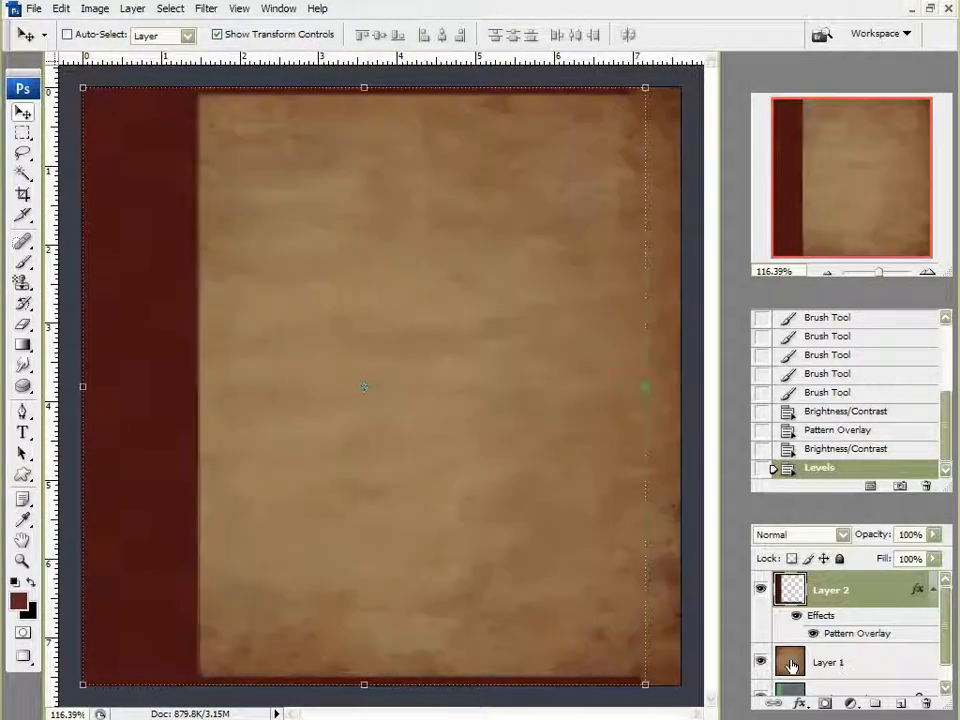
click(840, 662)
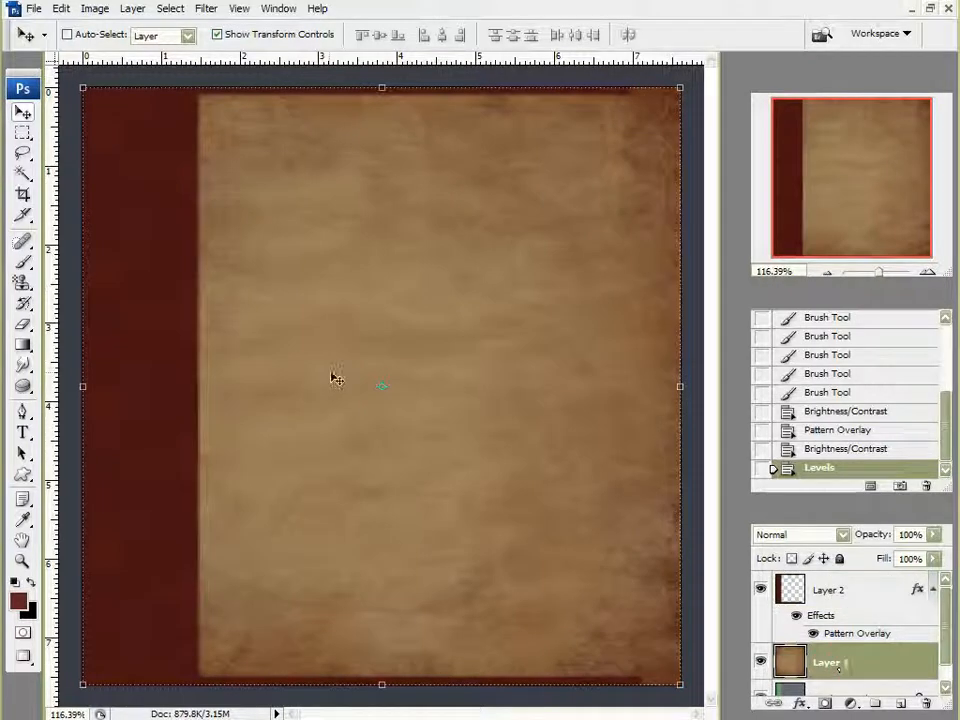
drag(82, 388, 191, 385)
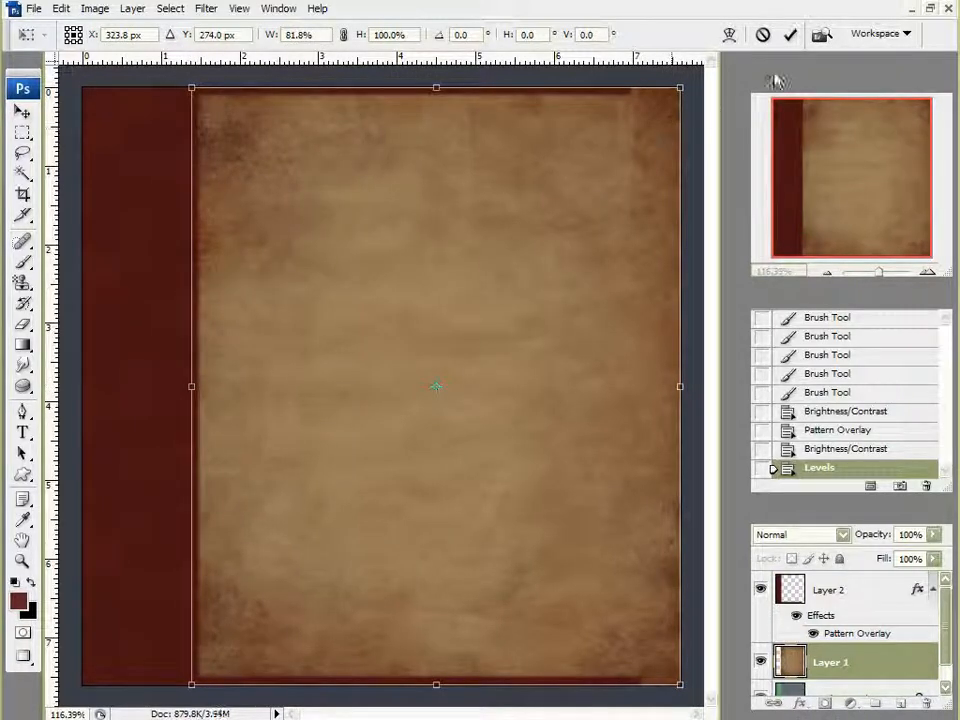
click(791, 36)
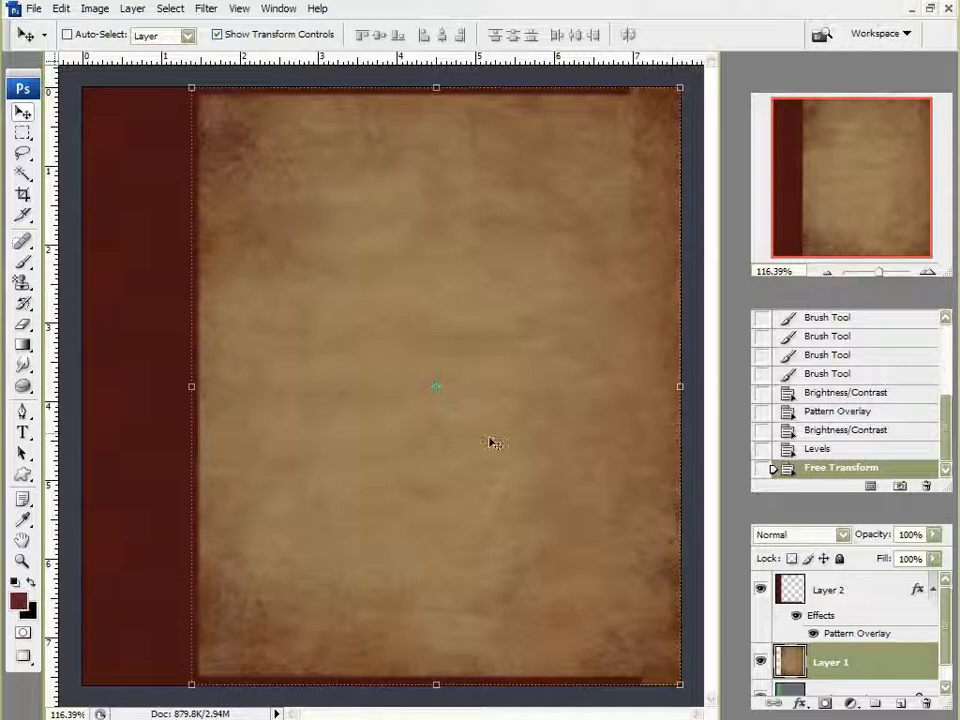
Switch to Adobe Bridge and open interior.bmp from the Vue Pictures folder in Photoshop.
click(821, 35)
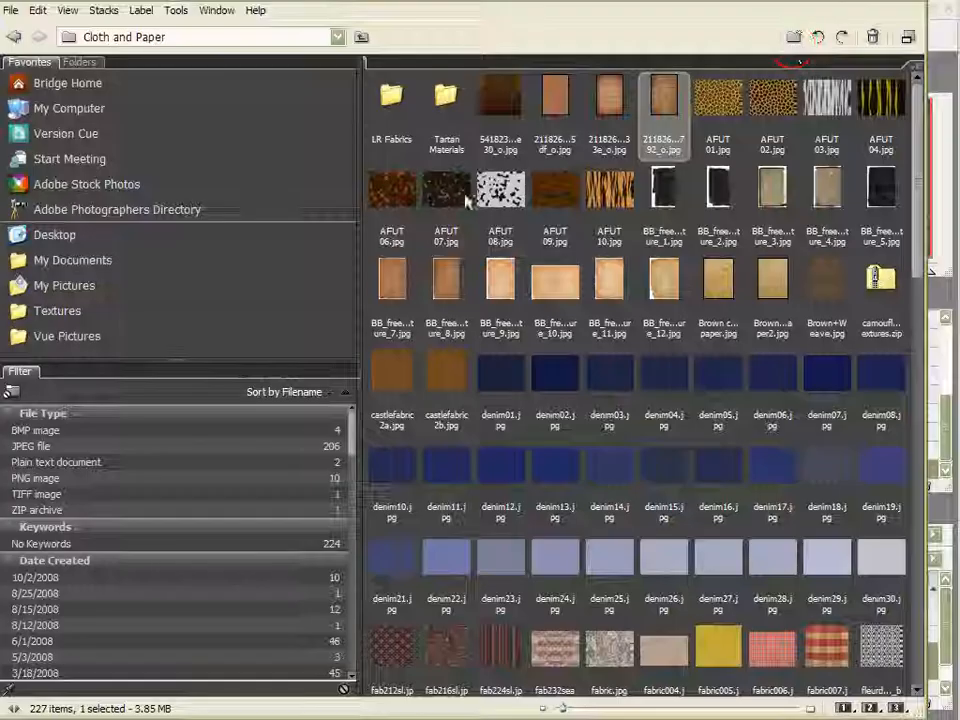
click(52, 336)
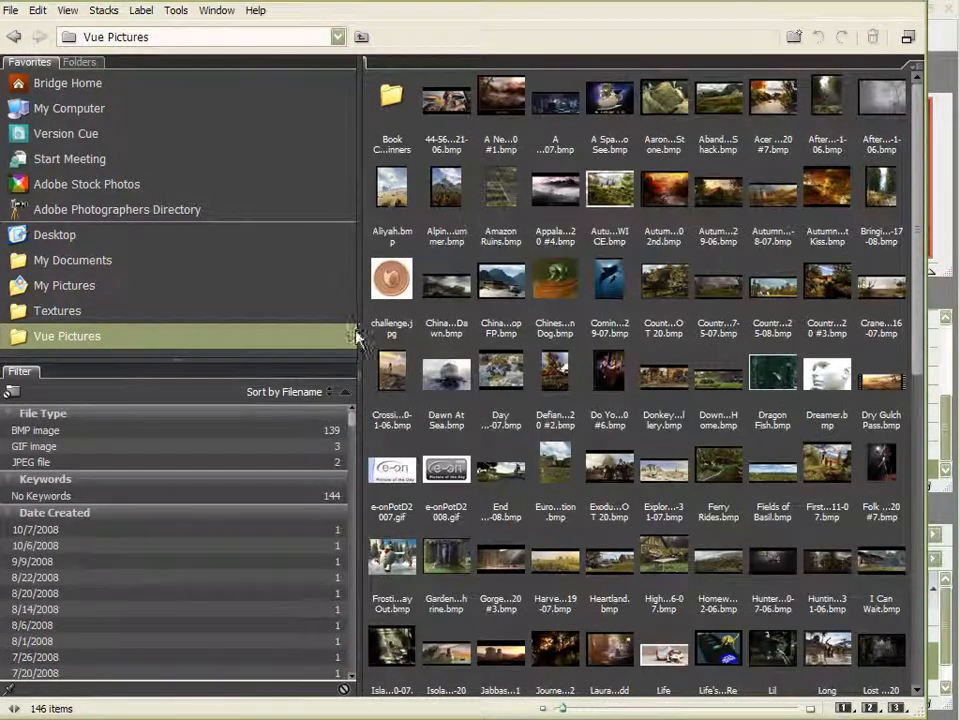
drag(359, 331, 153, 340)
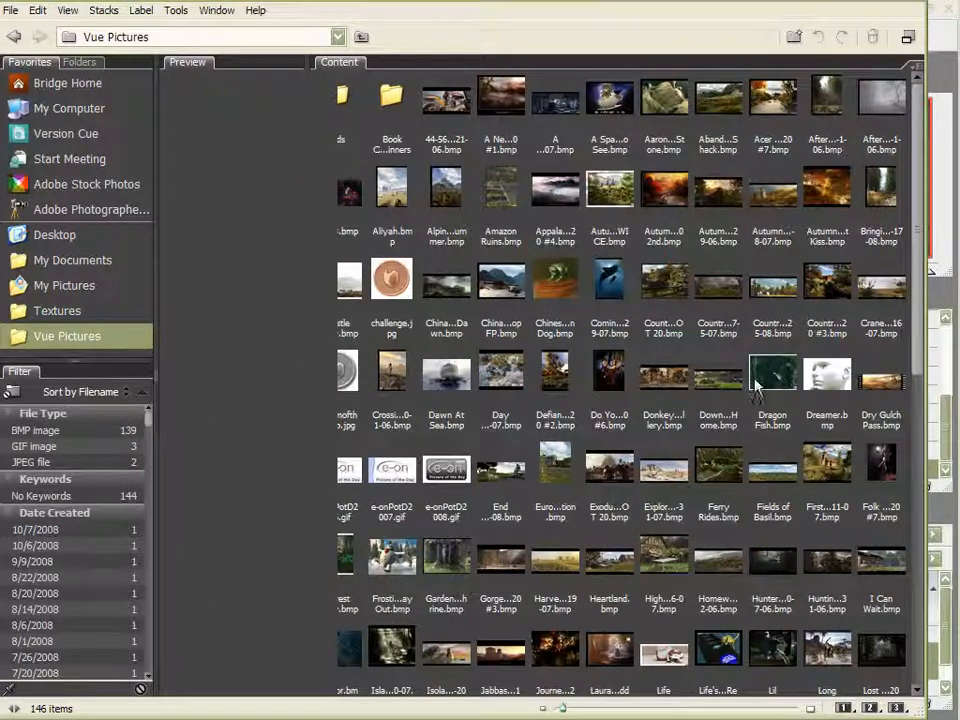
drag(918, 275, 925, 442)
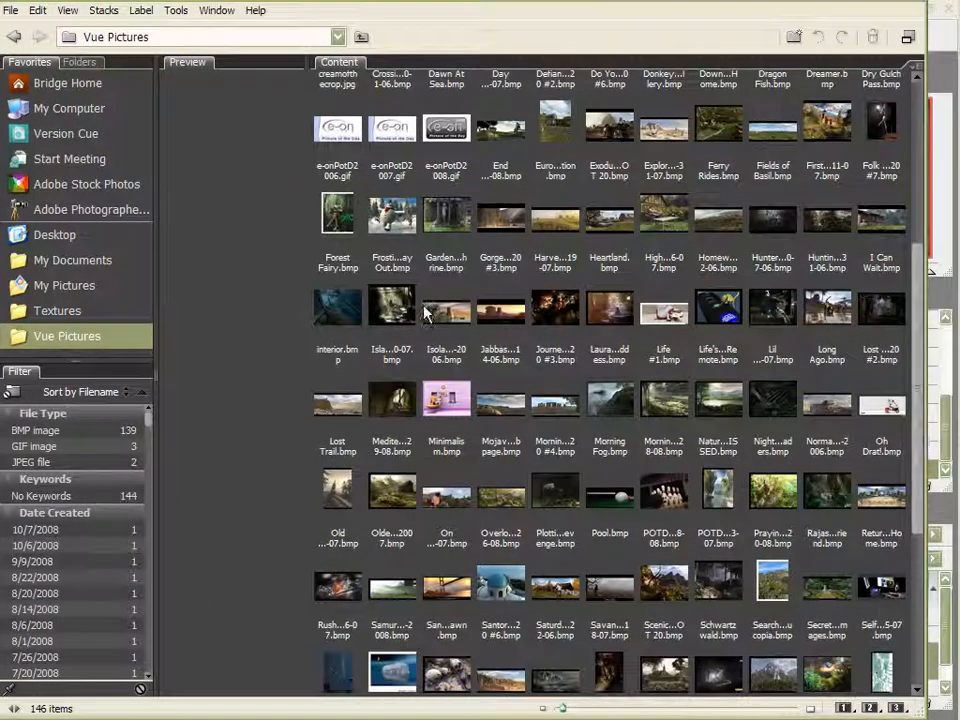
double_click(346, 318)
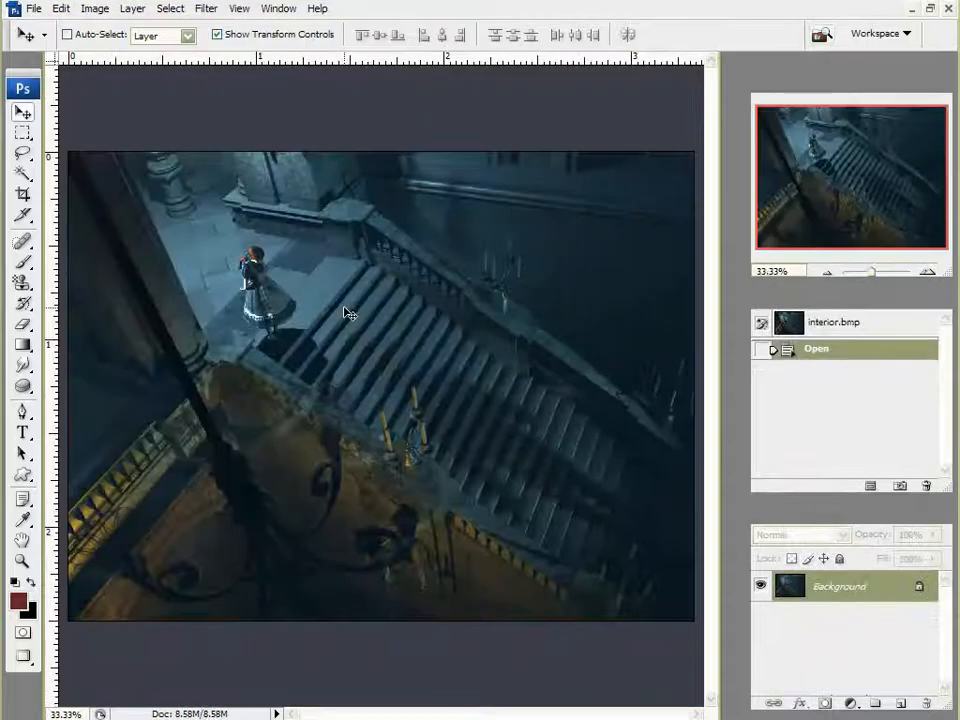
Copy the staircase image from interior.bmp into Cover.png as a new layer between Layer 1 and Layer 2.
scroll(383, 298, down, 5)
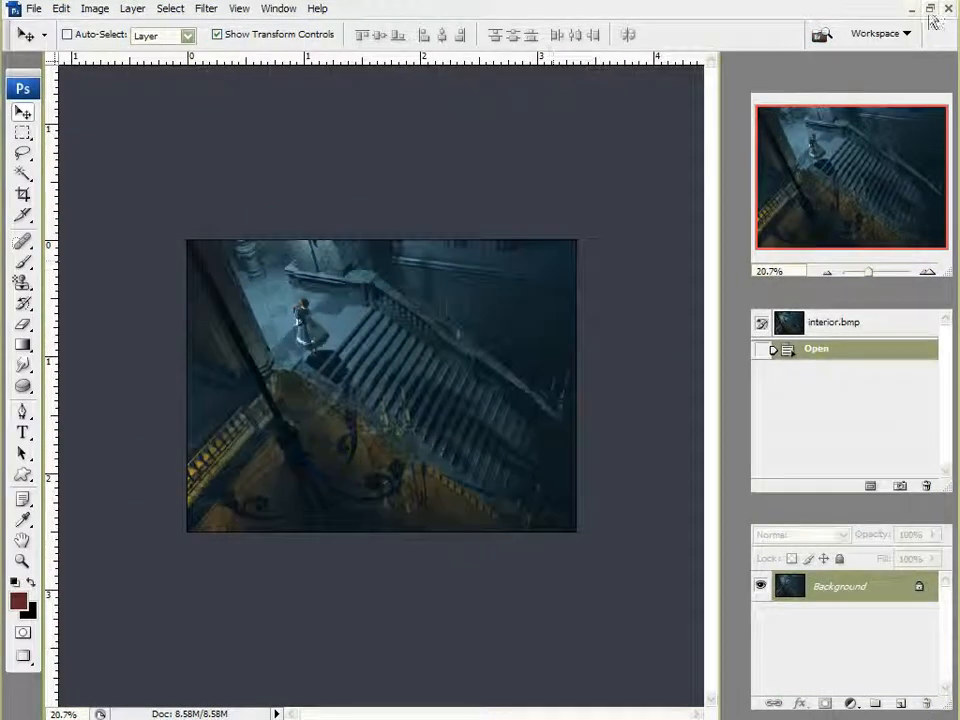
click(931, 8)
drag(364, 79, 493, 350)
drag(383, 402, 330, 250)
drag(682, 333, 452, 336)
click(600, 334)
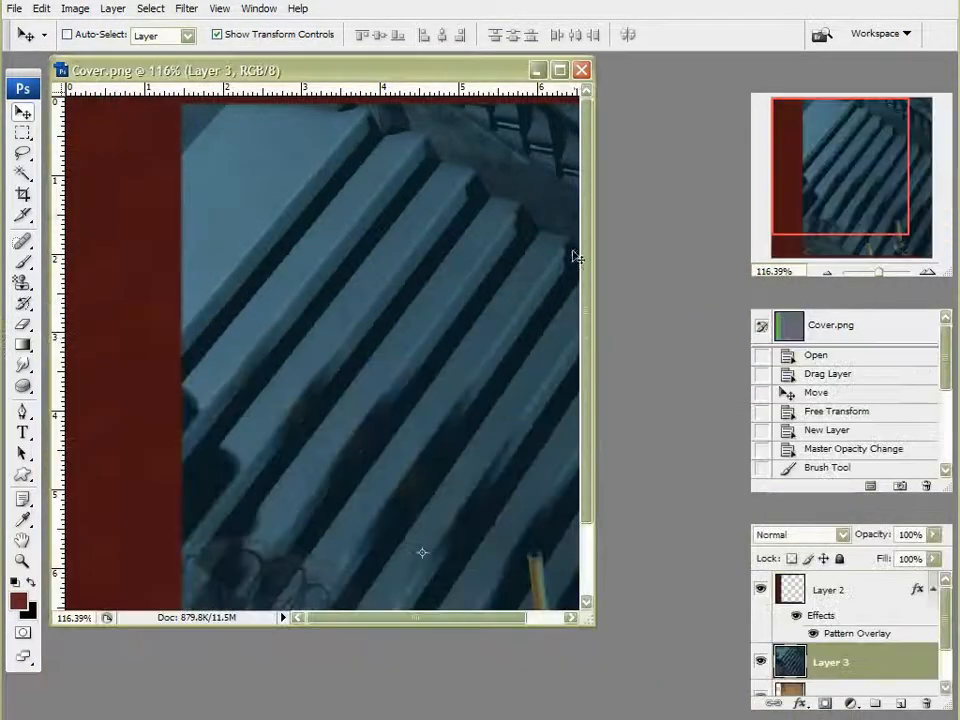
click(560, 70)
Scale the staircase image on Layer 3 proportionally to 38.2% and move it over the front cover area.
scroll(544, 298, down, 6)
scroll(520, 325, down, 4)
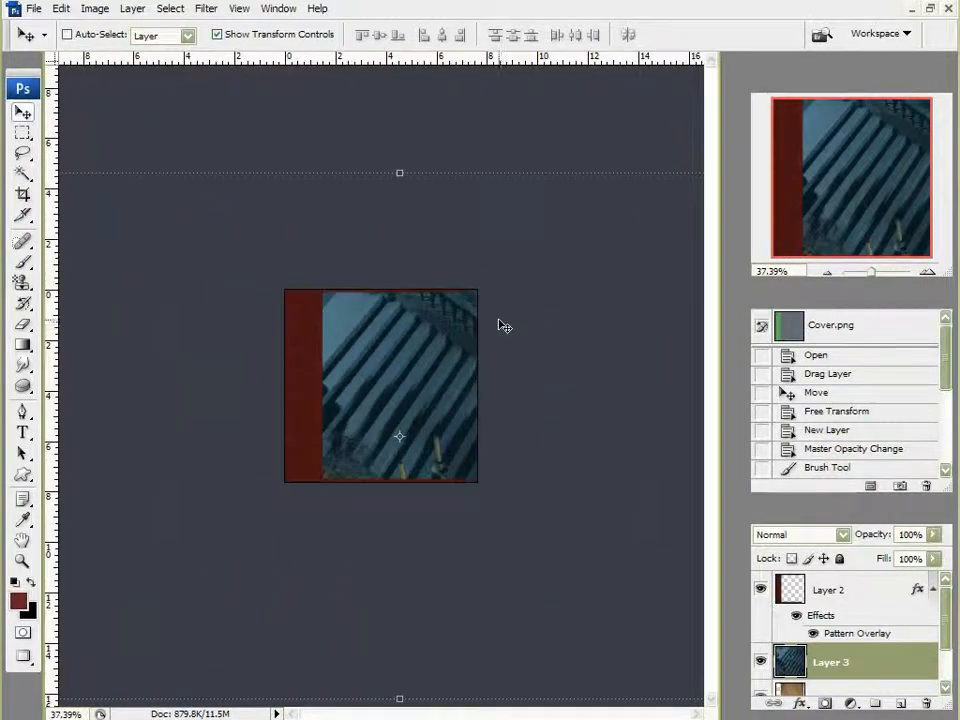
drag(150, 606, 396, 423)
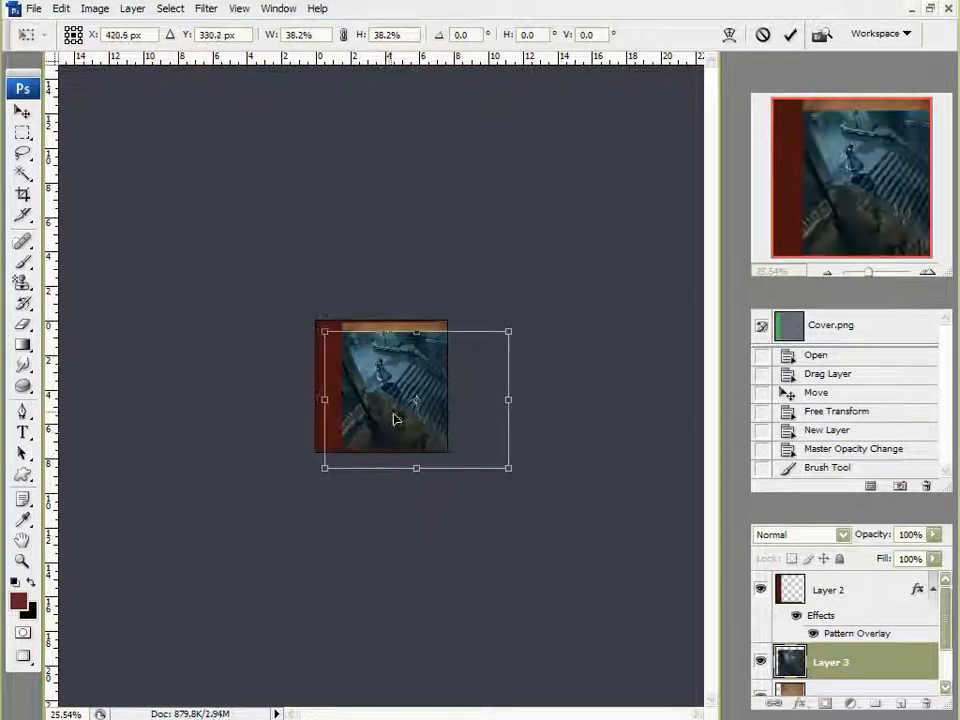
scroll(396, 423, up, 5)
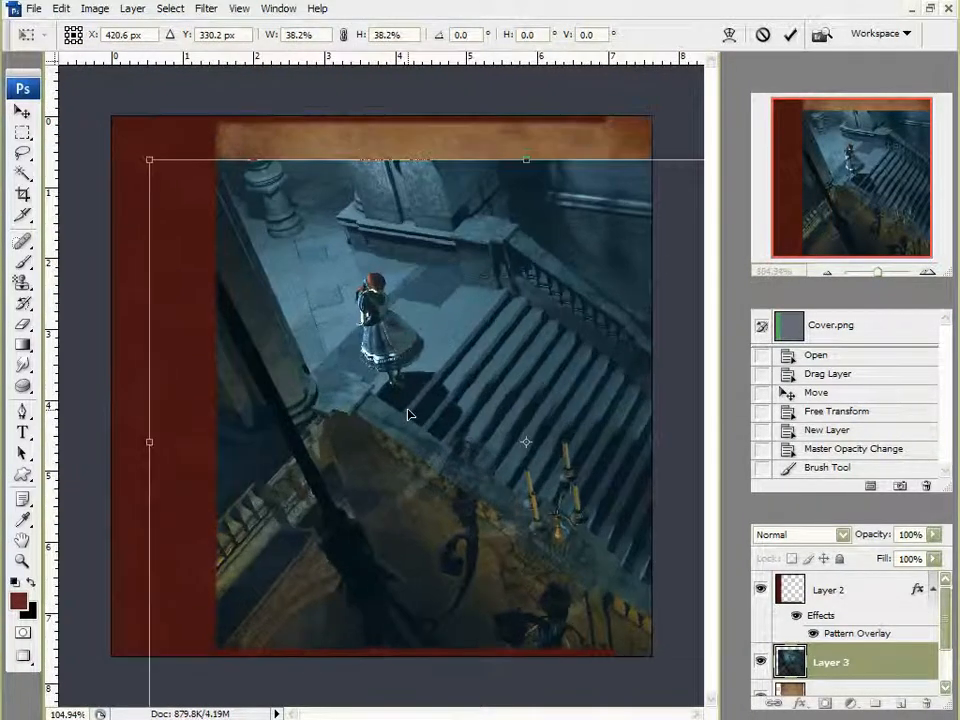
drag(408, 414, 370, 390)
drag(307, 362, 330, 366)
key(Return)
Scale the staircase image further to 96.5% and reposition it so the girl stands just beside the spine.
key(ctrl+0)
drag(138, 202, 155, 203)
drag(362, 354, 348, 354)
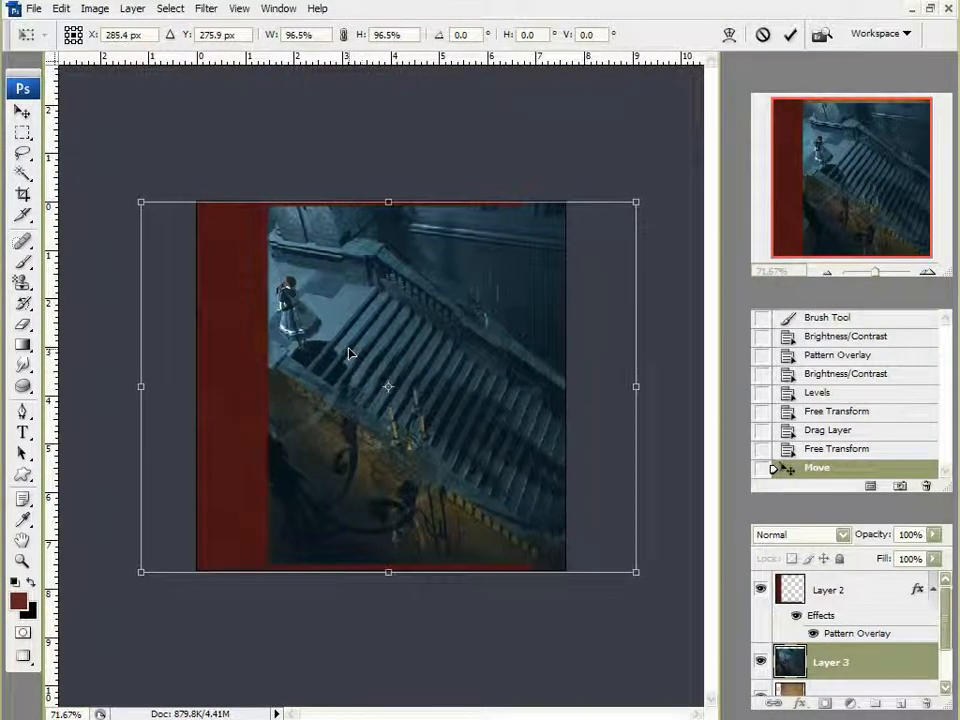
click(790, 36)
key(ctrl+0)
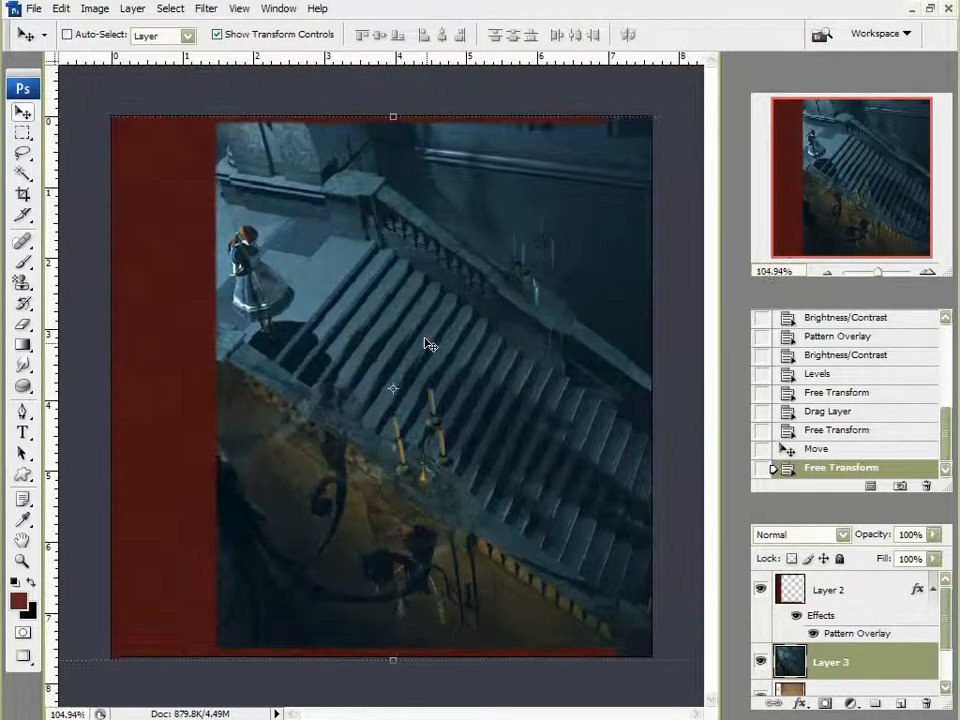
drag(446, 366, 460, 362)
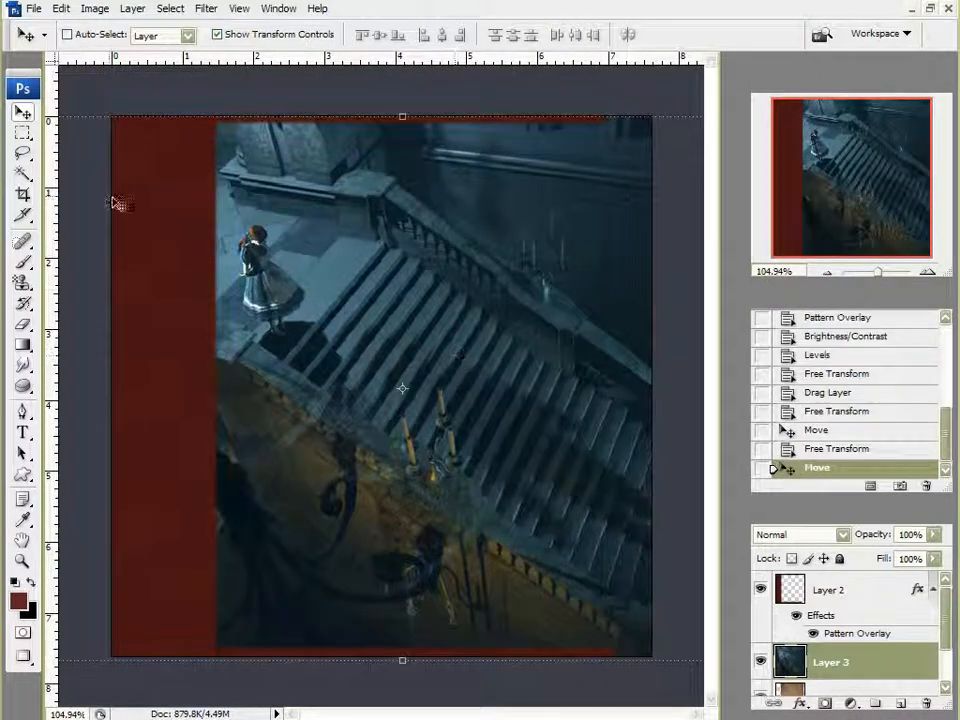
Crop the cover to its full canvas area at 5 in by 5 in, deleting everything outside it.
scroll(118, 203, down, 2)
click(23, 195)
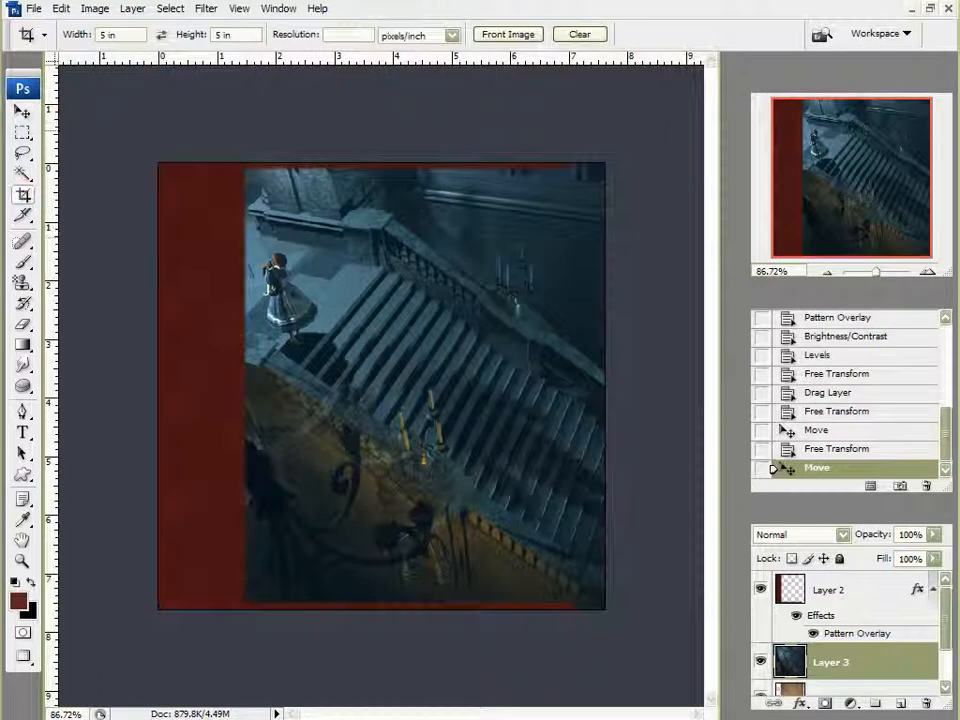
drag(158, 162, 605, 609)
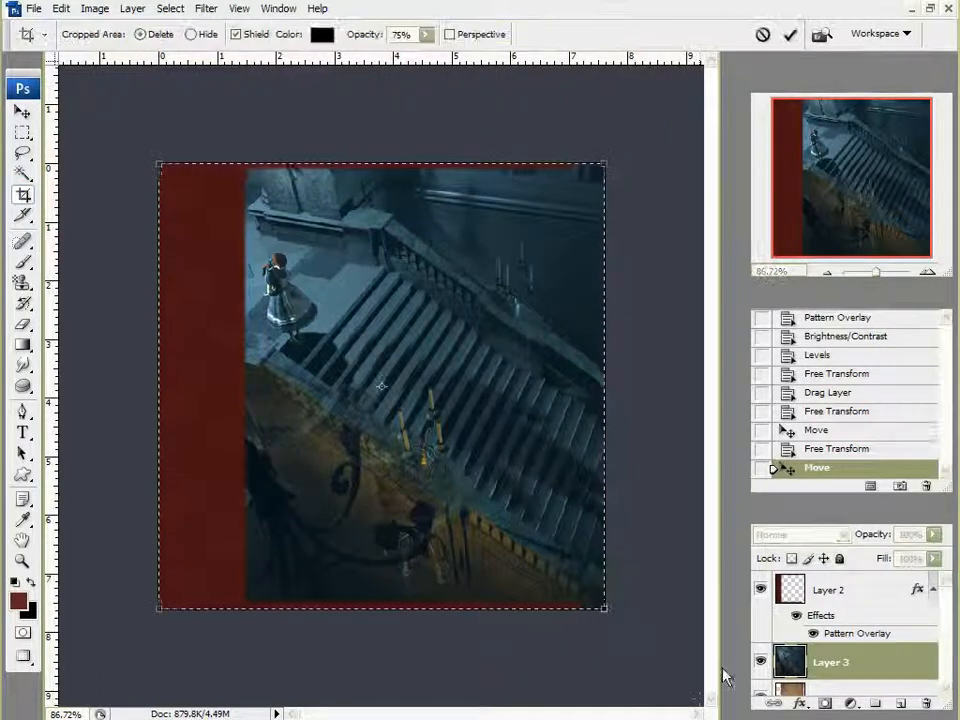
click(789, 35)
click(22, 113)
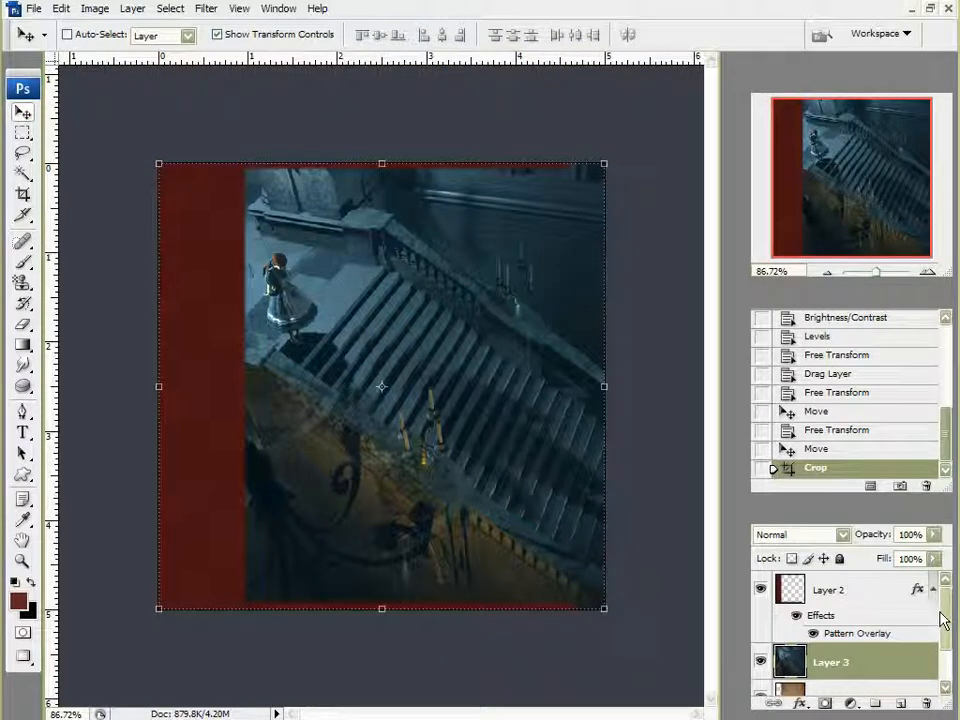
Move Layer 3 beneath Layer 1 and add a layer mask to the paper texture on Layer 1.
drag(944, 620, 948, 660)
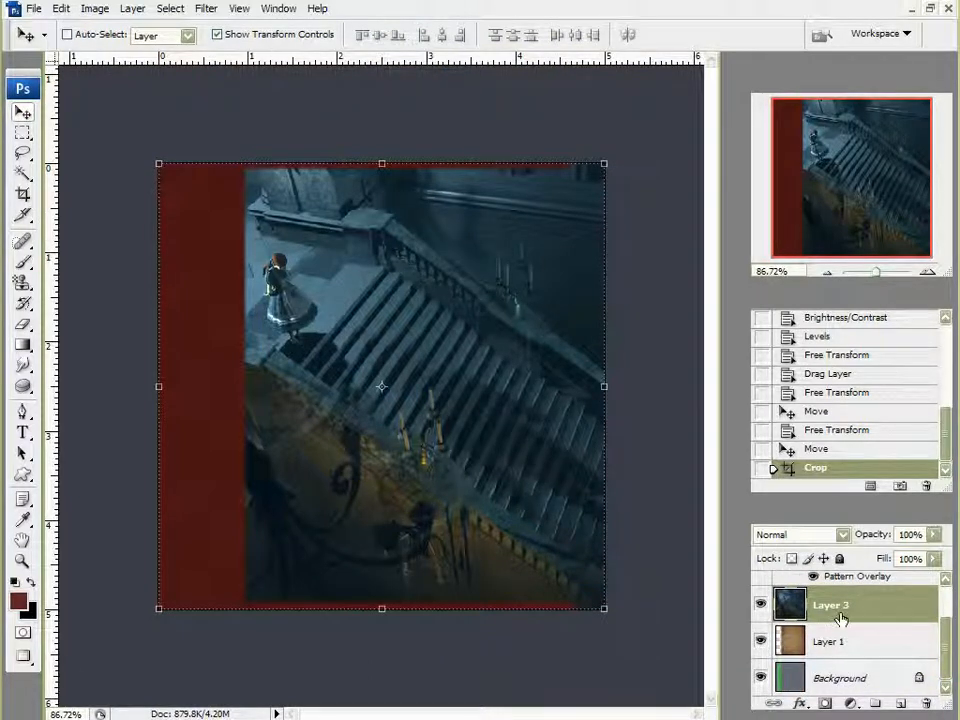
drag(875, 604, 858, 653)
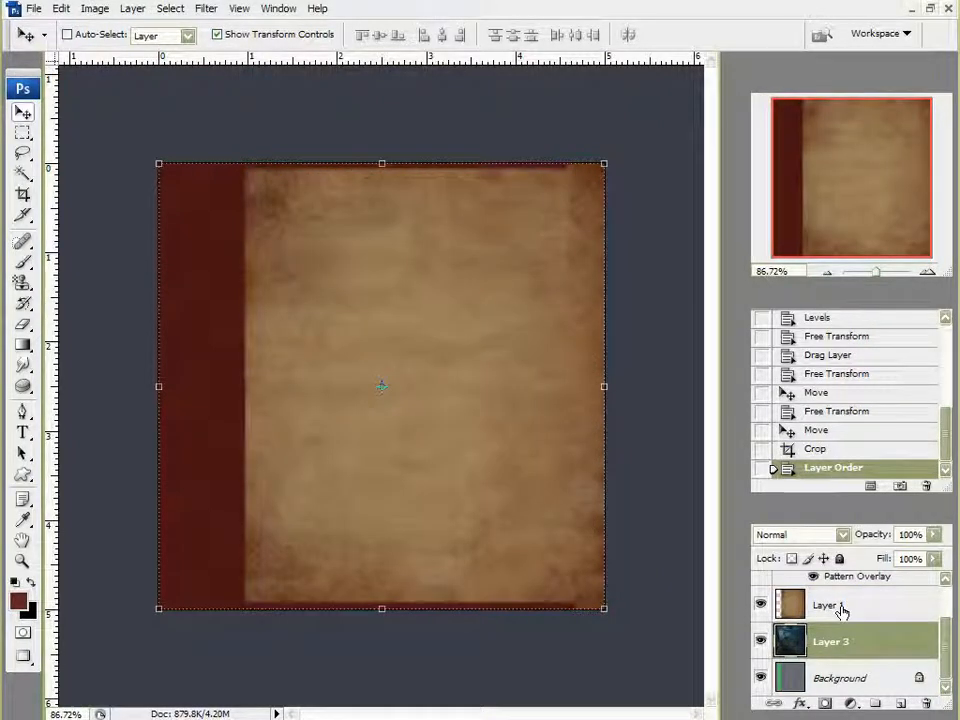
click(842, 607)
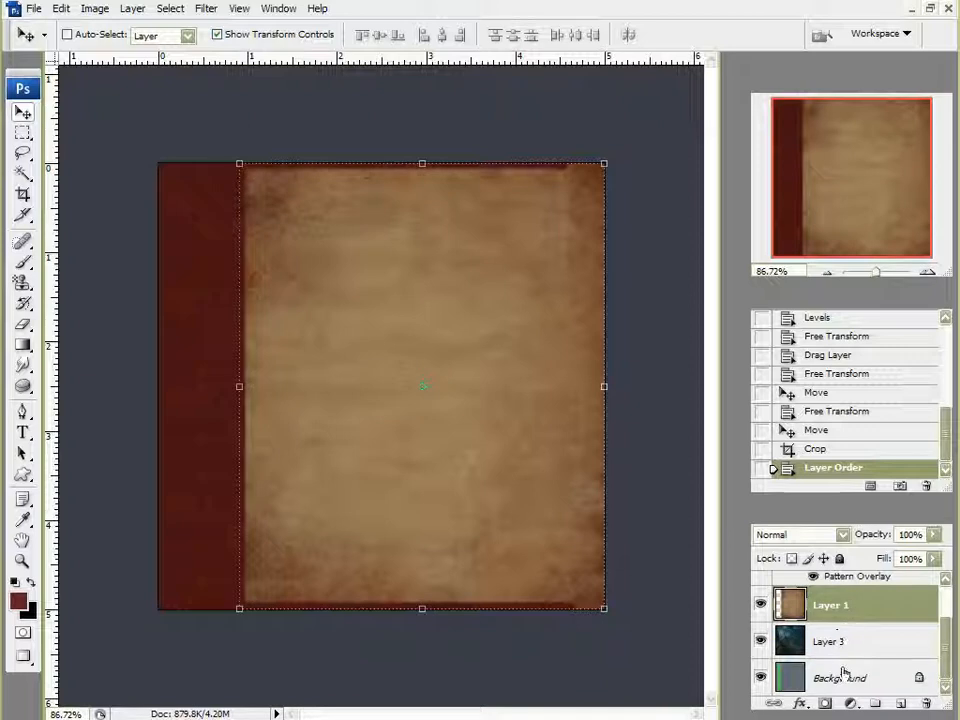
click(826, 705)
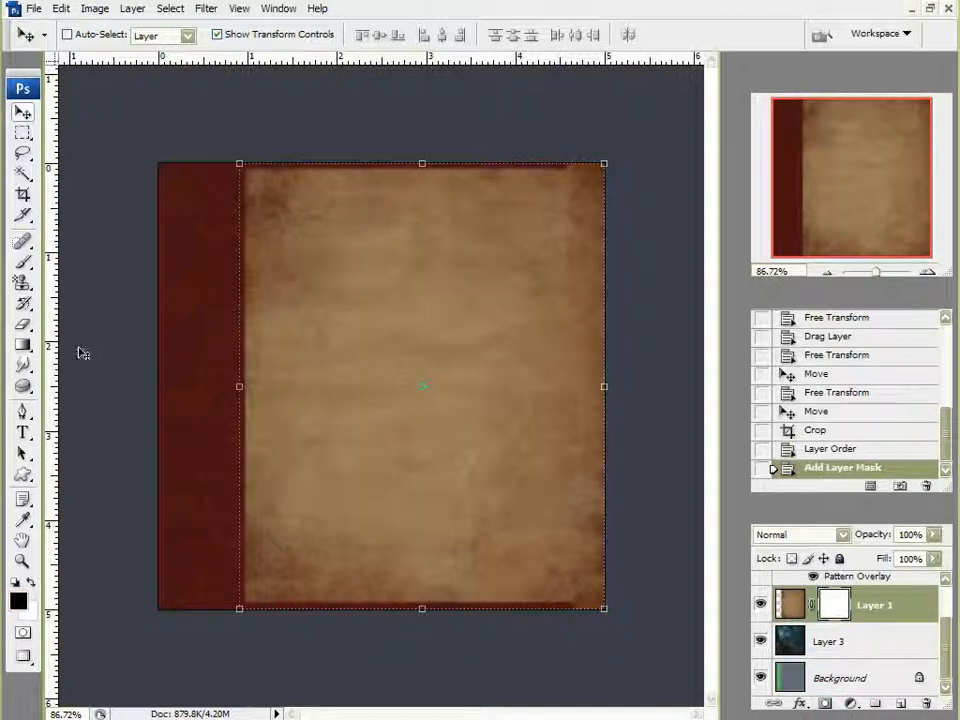
Set up the Brush tool with a soft round 65 px tip and black as the foreground colour.
click(25, 264)
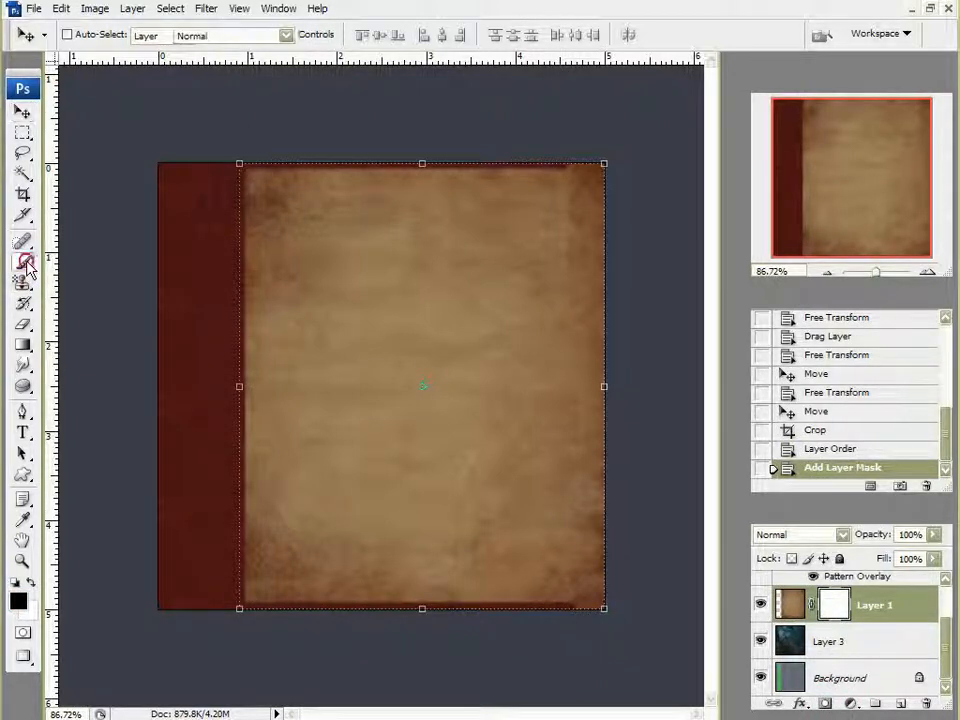
key(F5)
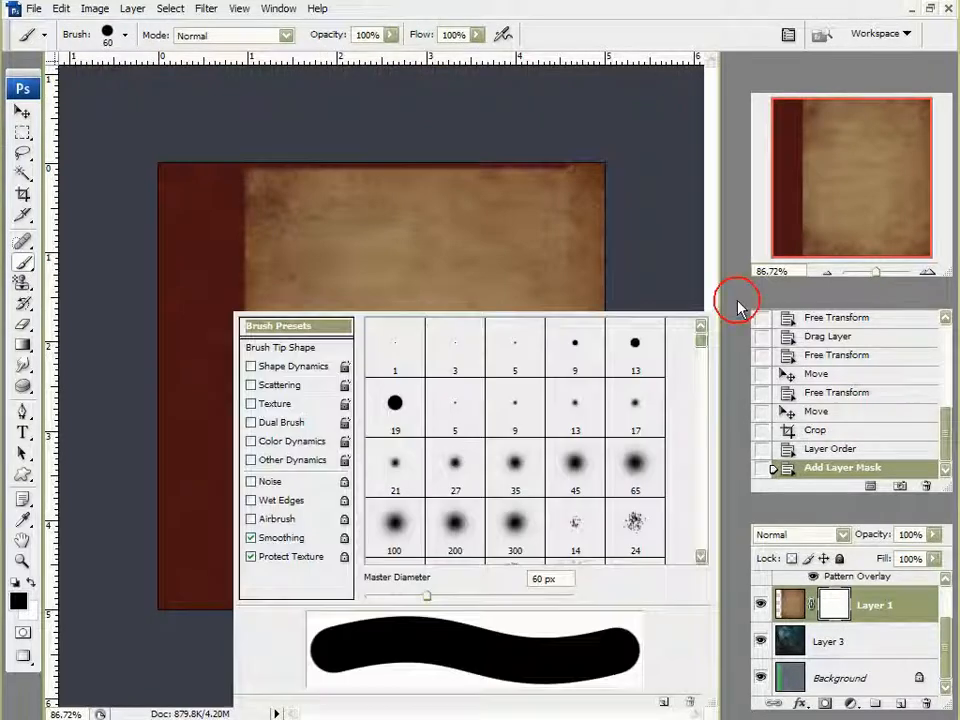
click(635, 466)
key(F5)
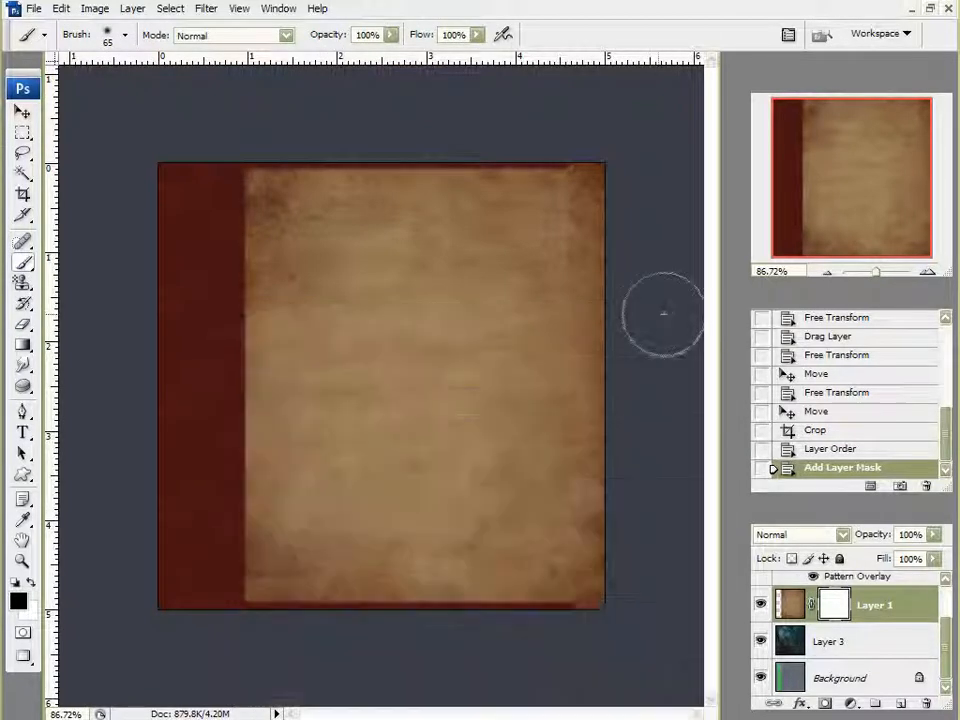
click(17, 603)
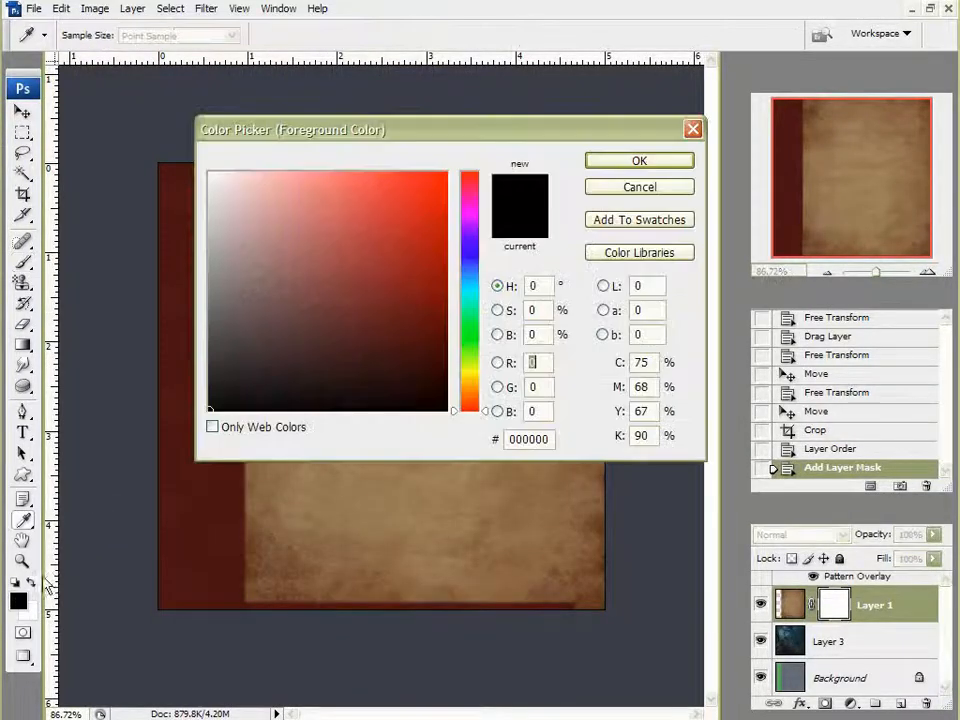
click(674, 162)
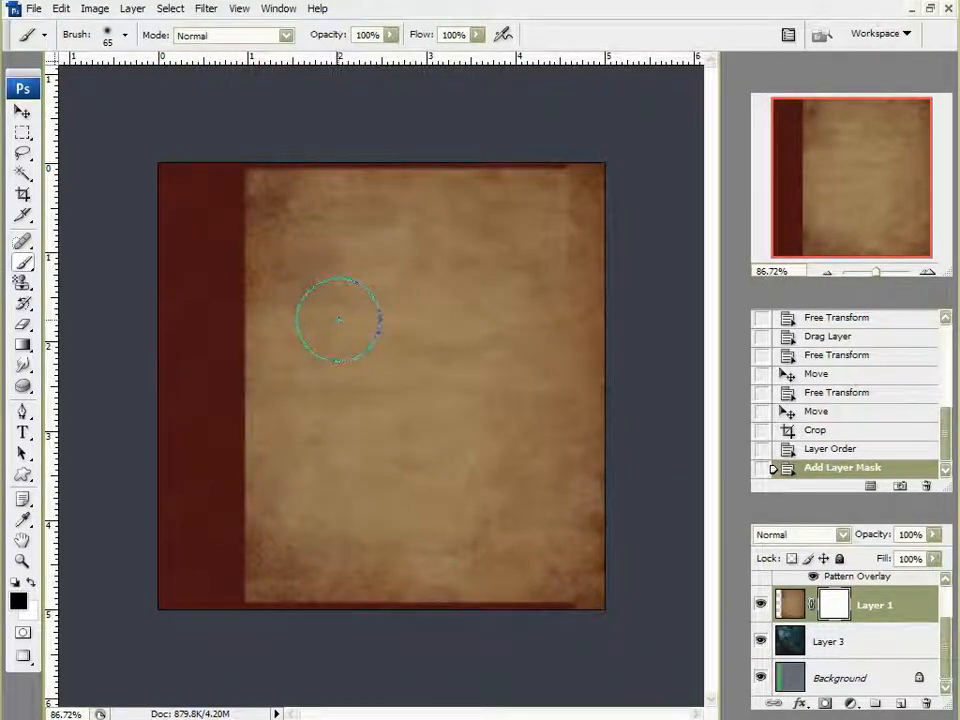
Try revealing the staircase by painting black on Layer 1's mask at 100% and 48% opacity, and revert to the unpainted mask.
mouse_move(346, 297)
mouse_down()
mouse_move(385, 260)
mouse_move(359, 260)
mouse_move(408, 255)
mouse_move(400, 255)
mouse_move(410, 345)
mouse_up()
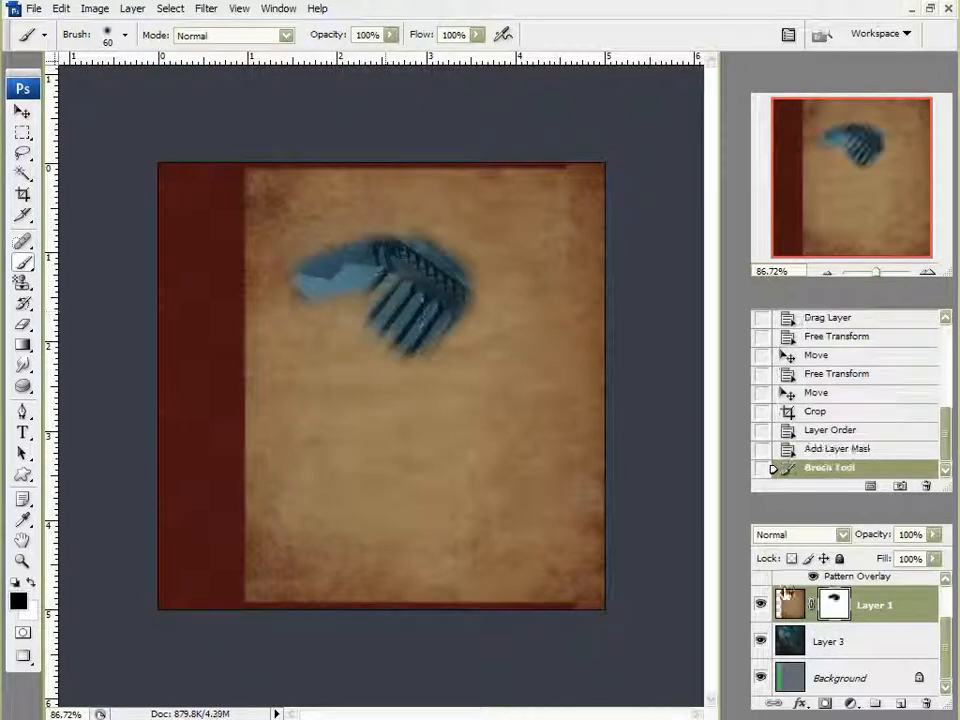
click(825, 449)
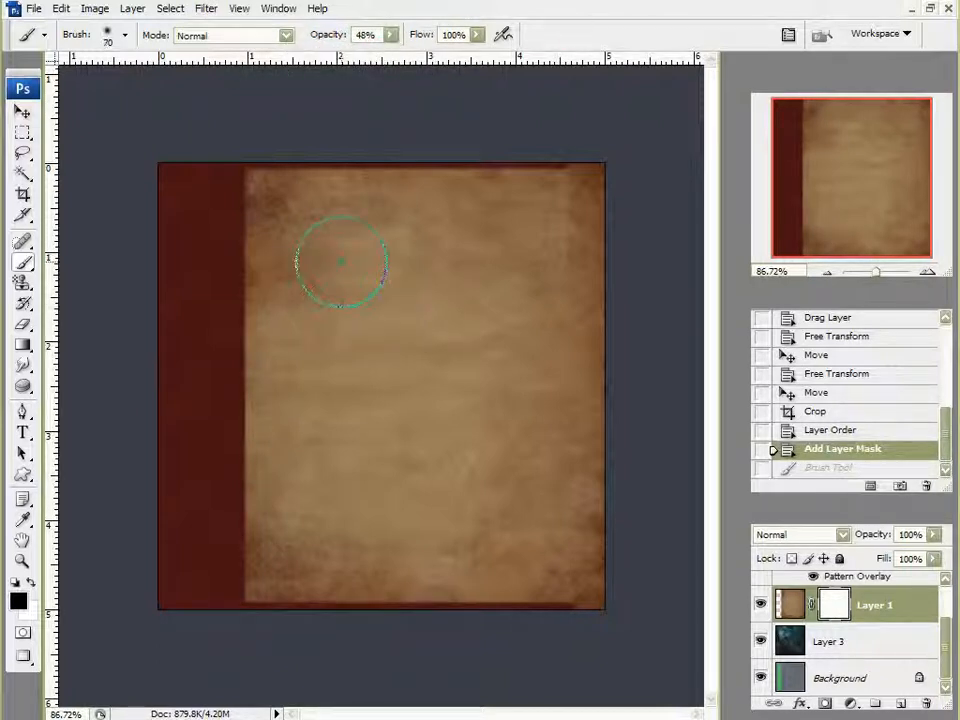
mouse_move(322, 285)
mouse_down()
mouse_move(314, 351)
mouse_move(346, 341)
mouse_move(318, 286)
mouse_move(290, 313)
mouse_move(280, 281)
mouse_move(356, 321)
mouse_move(390, 311)
mouse_move(373, 291)
mouse_move(394, 432)
mouse_move(461, 331)
mouse_move(478, 271)
mouse_move(418, 276)
mouse_move(393, 291)
mouse_move(524, 383)
mouse_move(518, 496)
mouse_move(448, 516)
mouse_move(440, 432)
mouse_move(400, 480)
mouse_up()
click(290, 300)
click(282, 290)
click(287, 298)
click(300, 305)
click(295, 298)
mouse_move(250, 330)
mouse_down()
mouse_move(300, 450)
mouse_move(349, 461)
mouse_move(452, 521)
mouse_move(540, 430)
mouse_move(506, 261)
mouse_move(290, 205)
mouse_move(265, 215)
mouse_up()
mouse_move(519, 234)
mouse_down()
mouse_move(396, 366)
mouse_move(300, 300)
mouse_move(450, 310)
mouse_up()
click(832, 320)
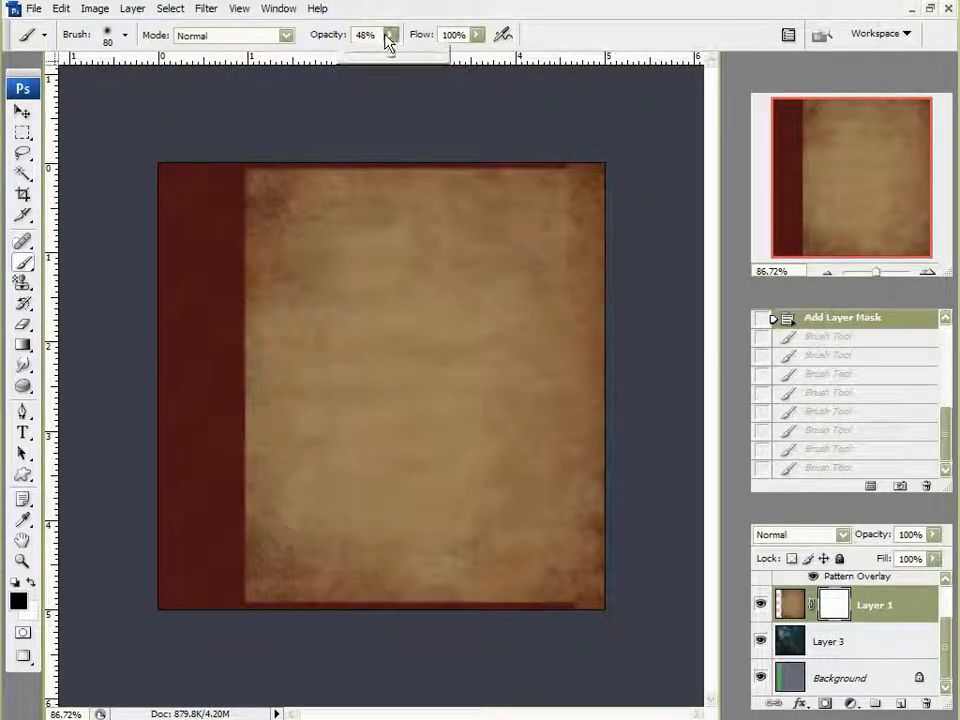
Set the brush opacity to 26% and paint black on Layer 1's mask to reveal the girl and the staircase.
drag(372, 63, 371, 61)
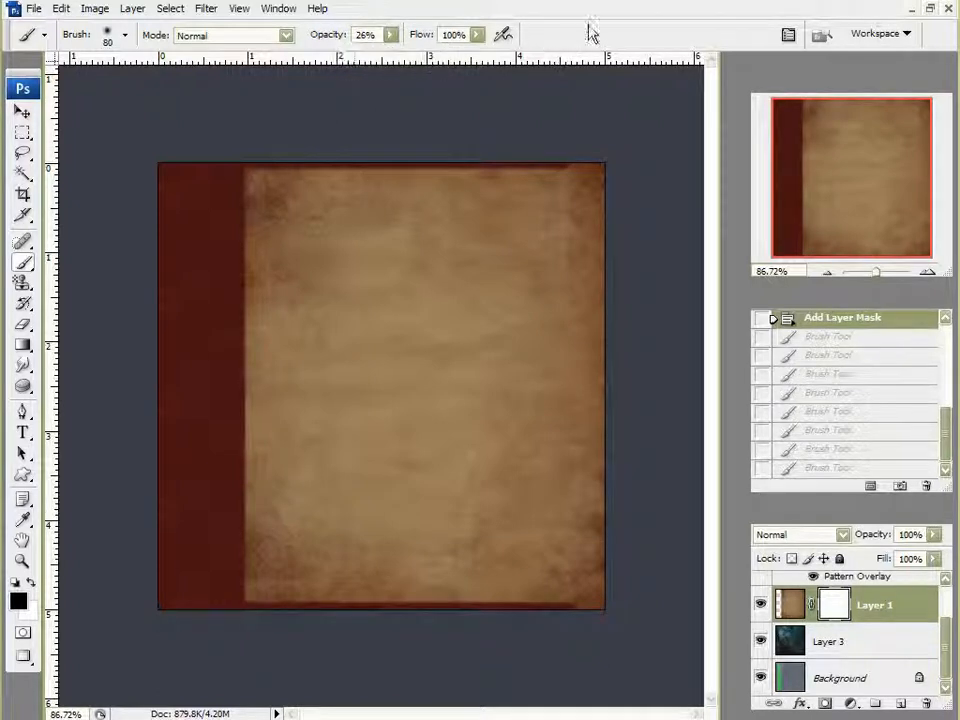
mouse_move(308, 263)
mouse_down()
mouse_move(318, 275)
mouse_move(409, 281)
mouse_move(401, 332)
mouse_move(489, 484)
mouse_move(521, 467)
mouse_move(518, 440)
mouse_up()
mouse_move(416, 360)
mouse_down()
mouse_move(392, 379)
mouse_move(321, 358)
mouse_move(392, 476)
mouse_move(470, 477)
mouse_move(461, 399)
mouse_move(343, 257)
mouse_move(313, 311)
mouse_move(312, 484)
mouse_move(352, 538)
mouse_move(459, 491)
mouse_move(538, 585)
mouse_move(557, 443)
mouse_move(321, 257)
mouse_move(396, 285)
mouse_move(429, 253)
mouse_up()
mouse_move(295, 279)
mouse_down()
mouse_move(321, 369)
mouse_move(306, 429)
mouse_move(358, 497)
mouse_move(410, 534)
mouse_move(370, 390)
mouse_move(534, 266)
mouse_move(347, 236)
mouse_move(498, 420)
mouse_move(334, 476)
mouse_move(429, 583)
mouse_move(378, 400)
mouse_move(323, 478)
mouse_move(345, 371)
mouse_move(495, 399)
mouse_move(507, 473)
mouse_move(476, 354)
mouse_move(422, 381)
mouse_move(330, 290)
mouse_up()
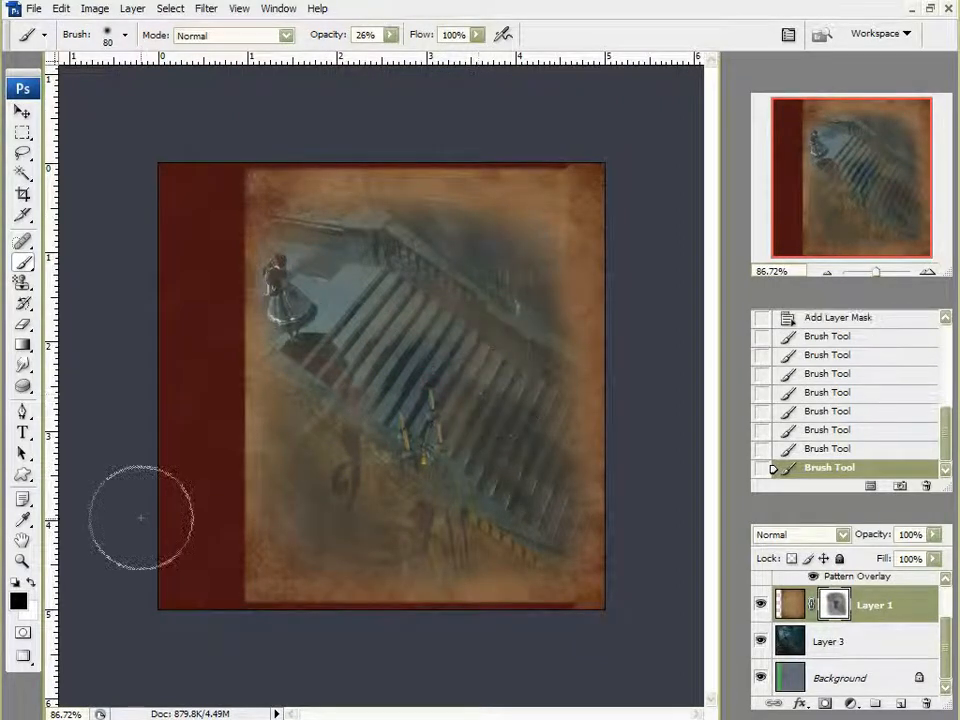
Paint paper back around the staircase in white on the mask, and bring out the steps and girl in black.
click(31, 582)
mouse_move(304, 471)
mouse_down()
mouse_move(340, 460)
mouse_move(303, 356)
mouse_move(304, 480)
mouse_move(318, 347)
mouse_move(289, 476)
mouse_move(304, 514)
mouse_move(310, 378)
mouse_move(360, 410)
mouse_move(392, 543)
mouse_move(410, 400)
mouse_move(405, 432)
mouse_move(385, 415)
mouse_move(285, 520)
mouse_move(400, 490)
mouse_move(482, 566)
mouse_move(327, 477)
mouse_move(278, 568)
mouse_move(290, 530)
mouse_move(430, 488)
mouse_move(481, 570)
mouse_move(530, 530)
mouse_move(547, 533)
mouse_move(534, 410)
mouse_move(327, 275)
mouse_move(307, 238)
mouse_move(482, 285)
mouse_move(521, 283)
mouse_move(285, 235)
mouse_move(313, 222)
mouse_move(298, 240)
mouse_move(273, 507)
mouse_move(473, 467)
mouse_up()
mouse_move(300, 440)
mouse_down()
mouse_move(316, 408)
mouse_move(319, 534)
mouse_move(373, 491)
mouse_move(431, 480)
mouse_move(459, 554)
mouse_move(479, 561)
mouse_move(373, 558)
mouse_move(561, 491)
mouse_move(546, 336)
mouse_move(492, 236)
mouse_move(322, 229)
mouse_move(384, 246)
mouse_move(491, 461)
mouse_move(481, 444)
mouse_move(379, 381)
mouse_move(367, 339)
mouse_move(496, 443)
mouse_move(399, 363)
mouse_move(456, 421)
mouse_move(389, 366)
mouse_move(537, 468)
mouse_move(551, 453)
mouse_move(523, 411)
mouse_move(391, 319)
mouse_move(598, 474)
mouse_move(536, 486)
mouse_move(331, 356)
mouse_move(551, 461)
mouse_move(574, 490)
mouse_move(416, 396)
mouse_move(588, 514)
mouse_move(595, 464)
mouse_move(367, 325)
mouse_move(592, 522)
mouse_move(301, 301)
mouse_move(291, 261)
mouse_move(291, 329)
mouse_move(291, 261)
mouse_move(334, 381)
mouse_move(296, 317)
mouse_up()
scroll(304, 325, up, 1)
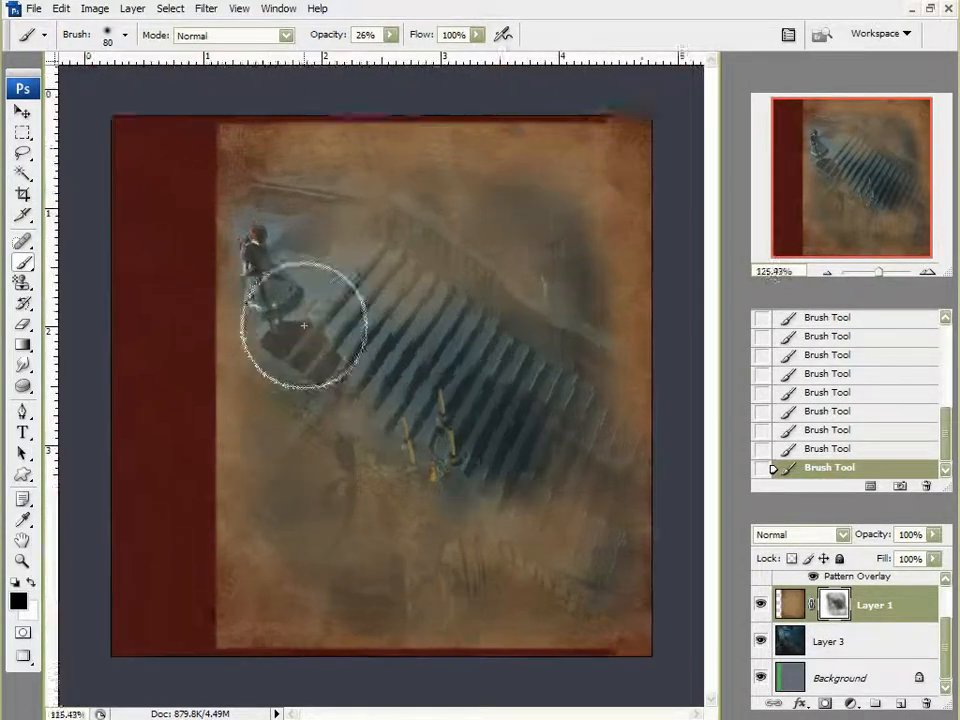
scroll(304, 325, up, 1)
scroll(297, 320, up, 1)
scroll(206, 230, up, 1)
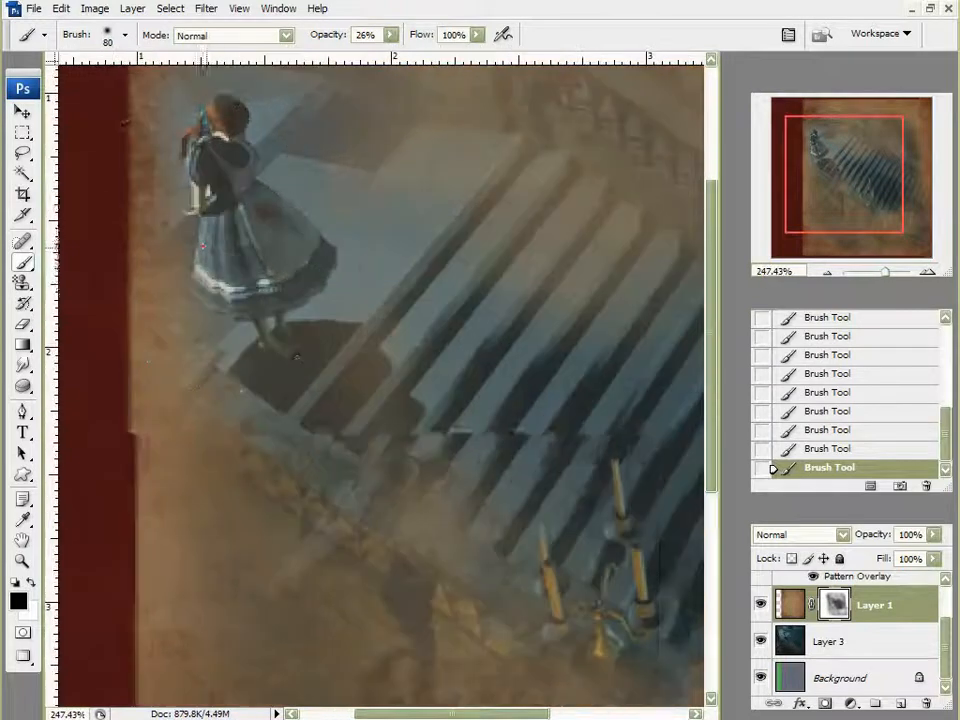
scroll(364, 364, down, 3)
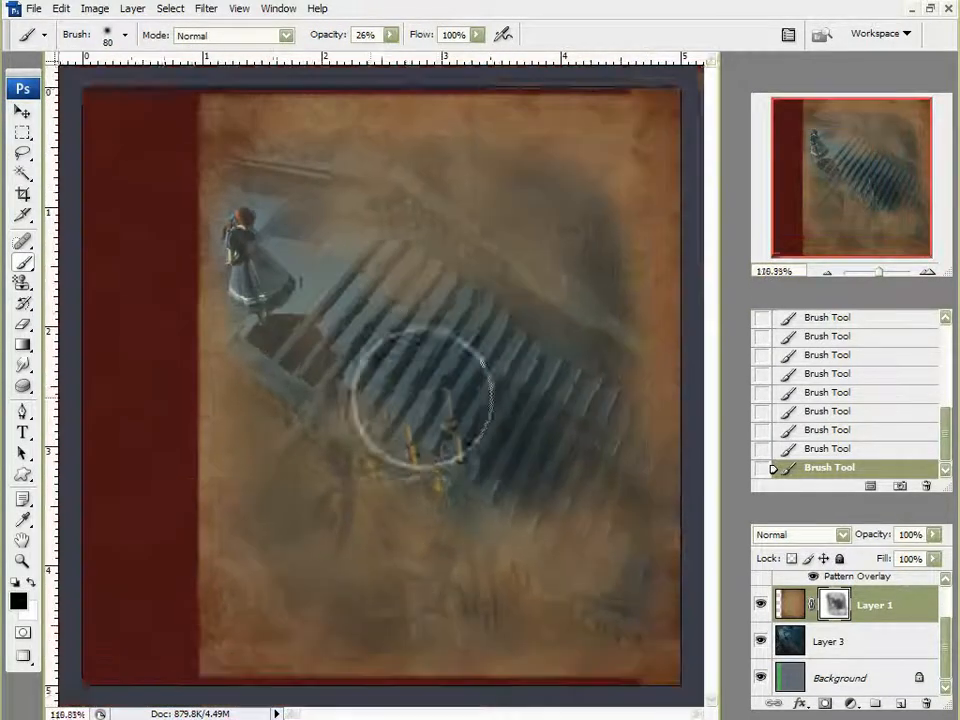
scroll(368, 353, down, 1)
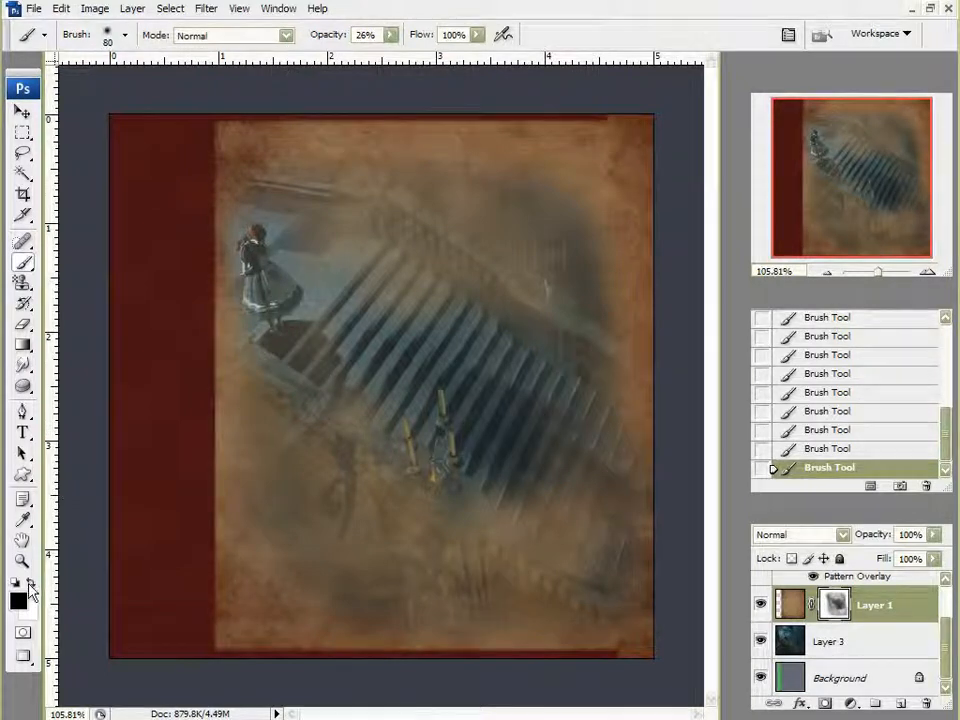
Fade the girl, staircase and lower cover area into the paper with white strokes on Layer 1's mask at 26% opacity.
click(306, 396)
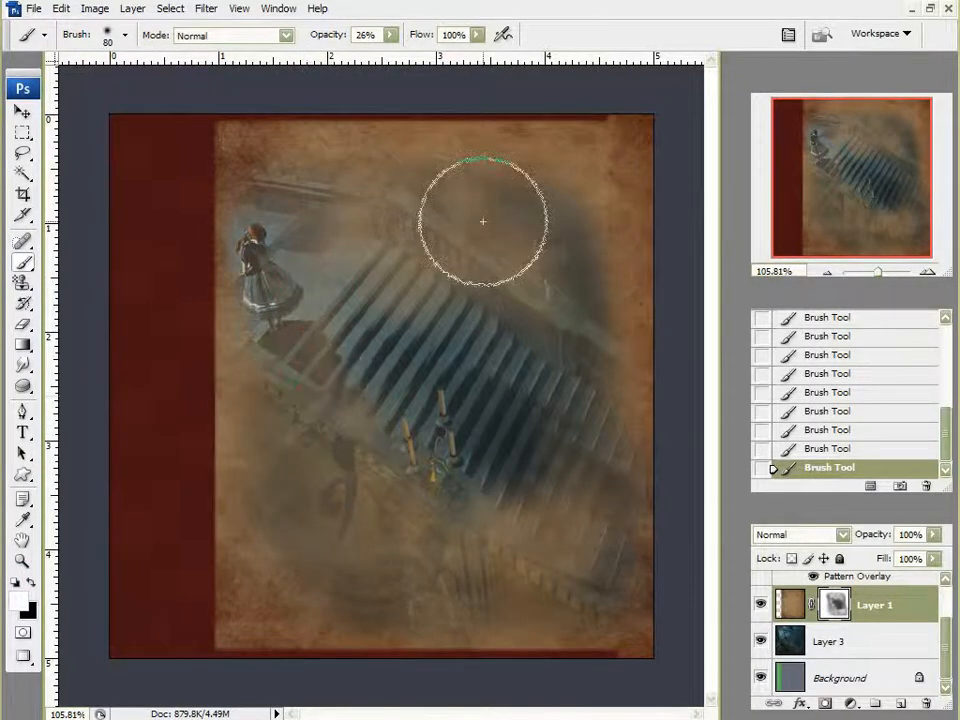
drag(416, 358, 501, 501)
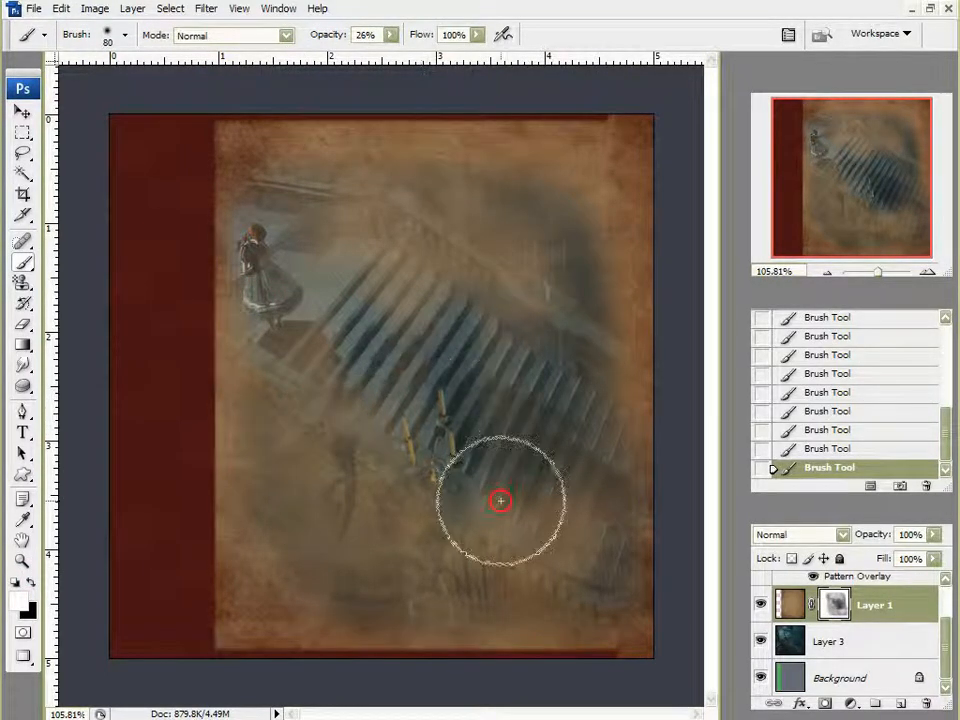
mouse_move(408, 260)
mouse_down()
mouse_move(506, 502)
mouse_move(515, 431)
mouse_up()
mouse_move(405, 345)
mouse_down()
mouse_move(343, 581)
mouse_move(343, 530)
mouse_move(247, 527)
mouse_up()
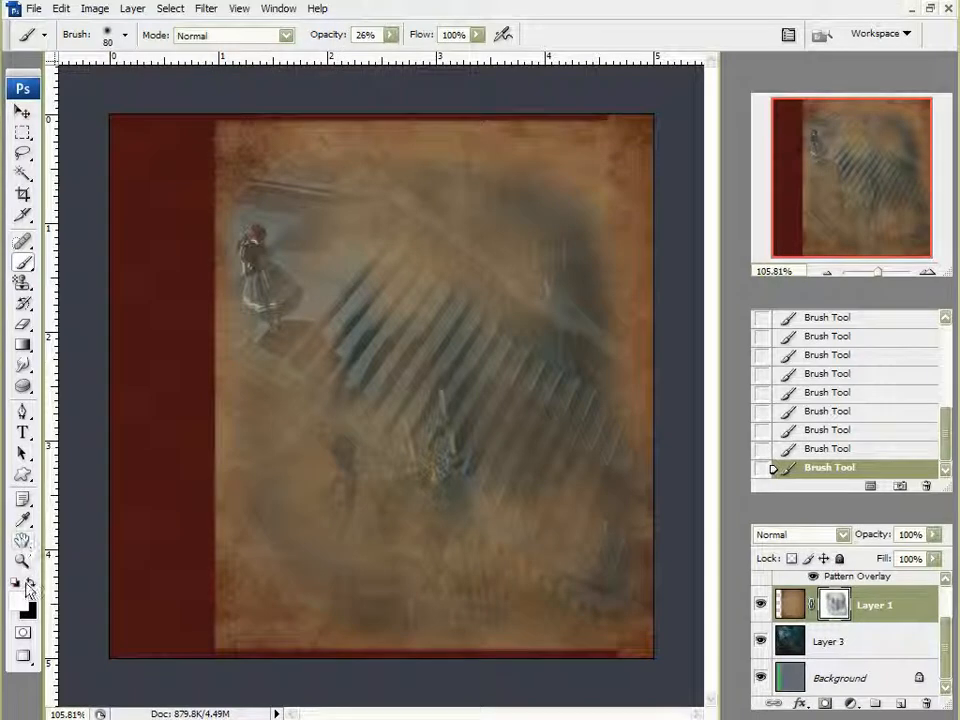
Reveal the candlestick with black on the mask, and blend it and the surrounding picture back into the paper with white.
mouse_move(425, 515)
mouse_down()
mouse_move(431, 521)
mouse_move(386, 461)
mouse_move(426, 561)
mouse_move(428, 442)
mouse_move(441, 450)
mouse_move(375, 508)
mouse_move(105, 545)
mouse_up()
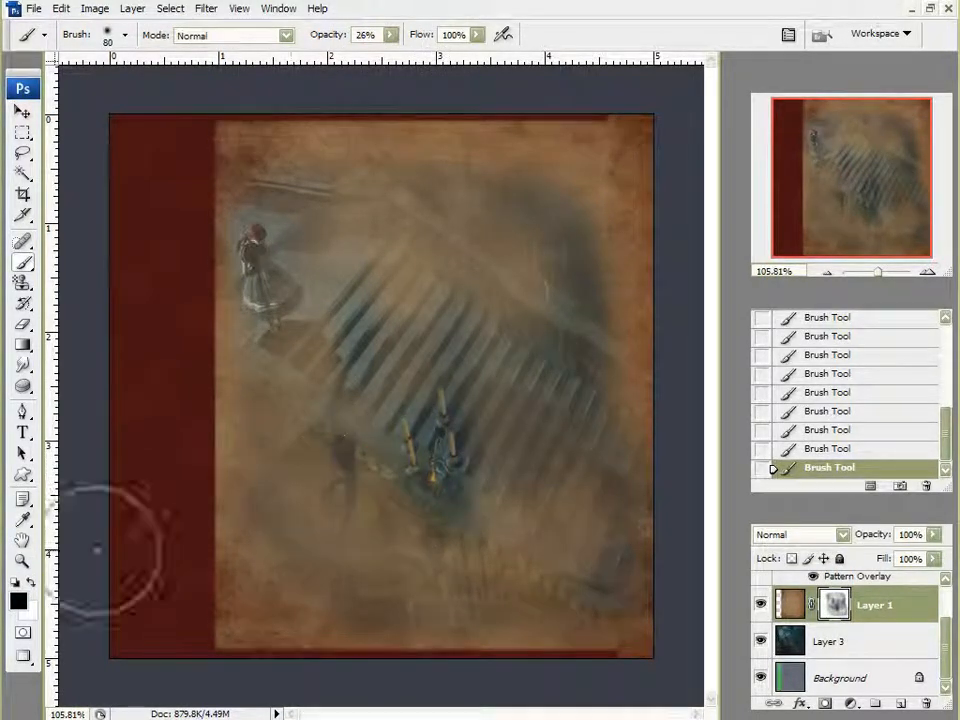
click(33, 583)
mouse_move(343, 536)
mouse_down()
mouse_move(420, 555)
mouse_move(435, 493)
mouse_move(467, 520)
mouse_move(375, 439)
mouse_move(317, 300)
mouse_move(433, 339)
mouse_move(259, 219)
mouse_move(281, 189)
mouse_move(399, 246)
mouse_move(527, 274)
mouse_move(557, 247)
mouse_up()
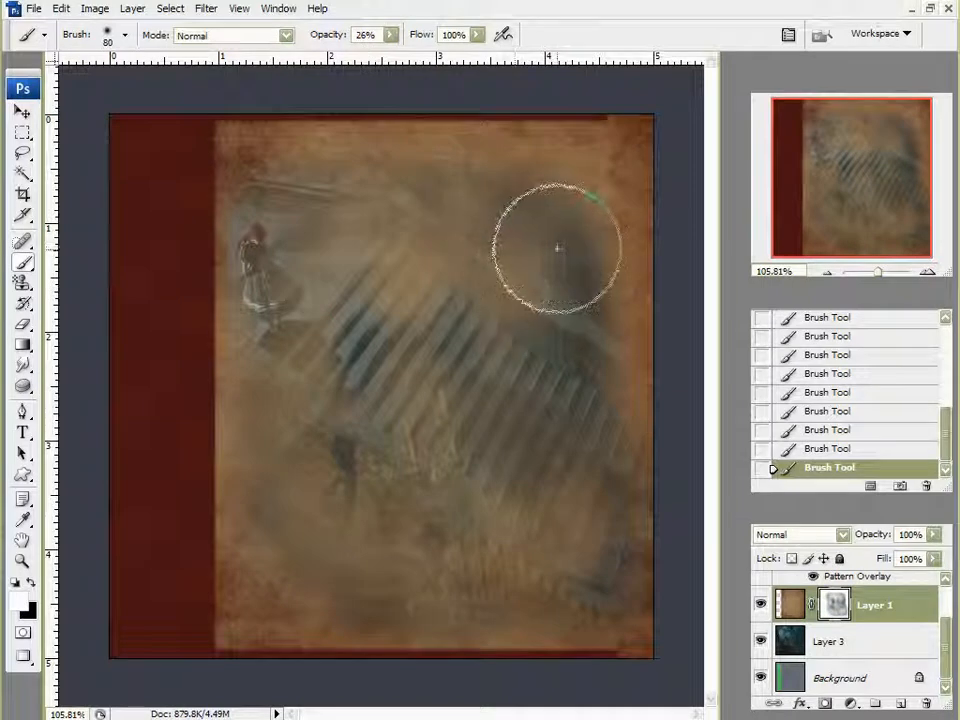
Reveal the stair railing and dark upper background with black strokes on the mask, and undo the last brush stroke.
click(33, 583)
mouse_move(531, 300)
mouse_down()
mouse_move(531, 233)
mouse_move(546, 287)
mouse_move(518, 328)
mouse_move(546, 304)
mouse_move(486, 235)
mouse_move(323, 190)
mouse_move(418, 316)
mouse_move(477, 323)
mouse_move(442, 260)
mouse_move(523, 362)
mouse_move(580, 501)
mouse_up()
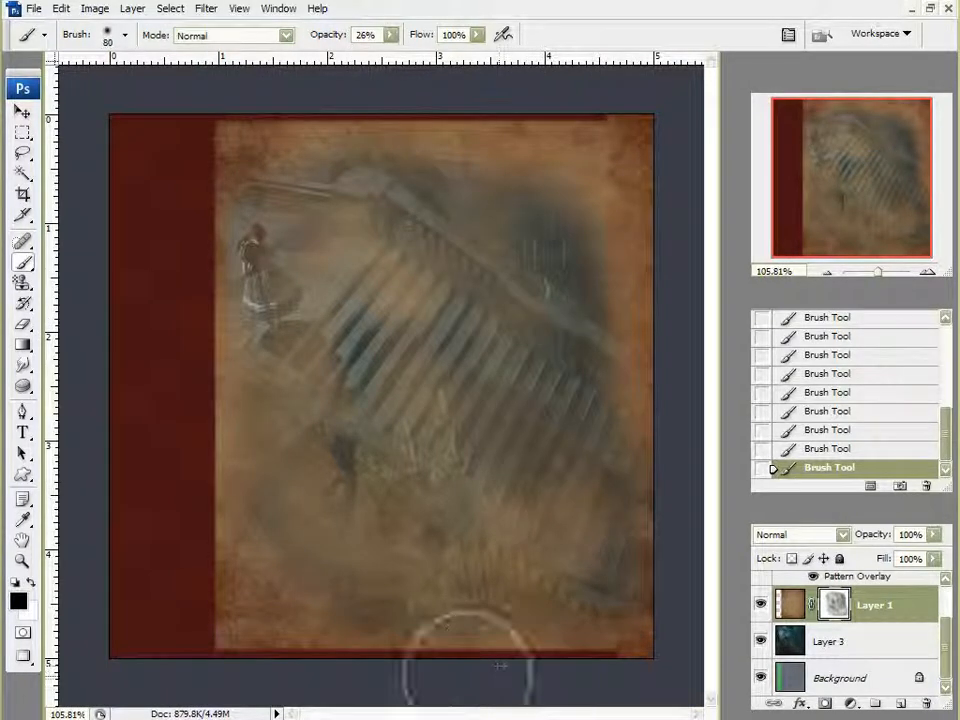
click(825, 450)
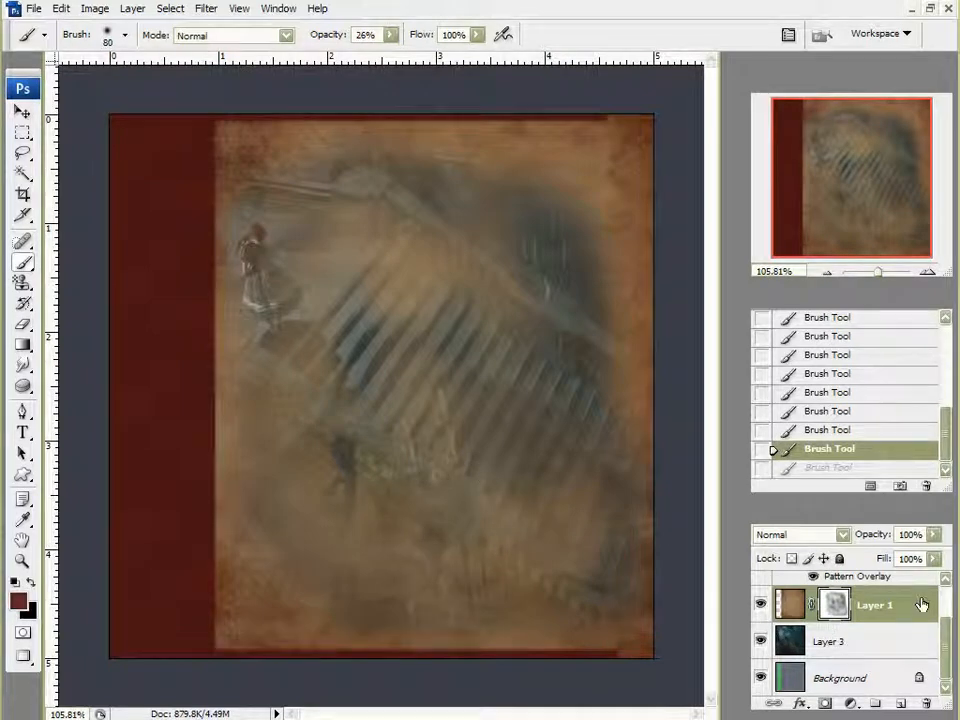
Add a new empty layer above Layer 1 and save the document as Cover in Photoshop PSD format.
click(902, 702)
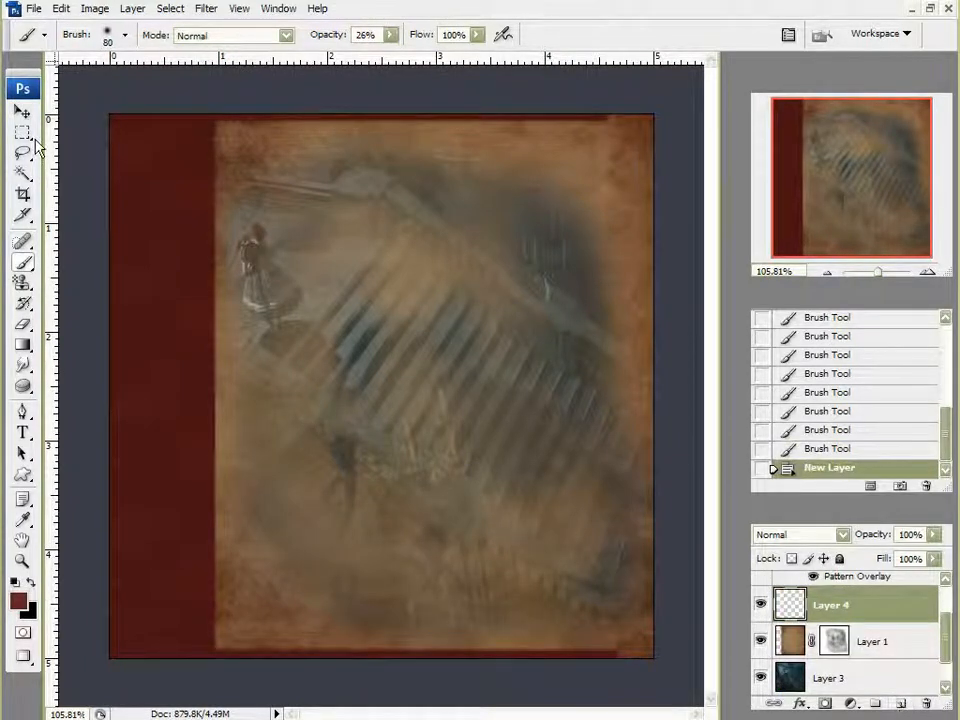
click(35, 9)
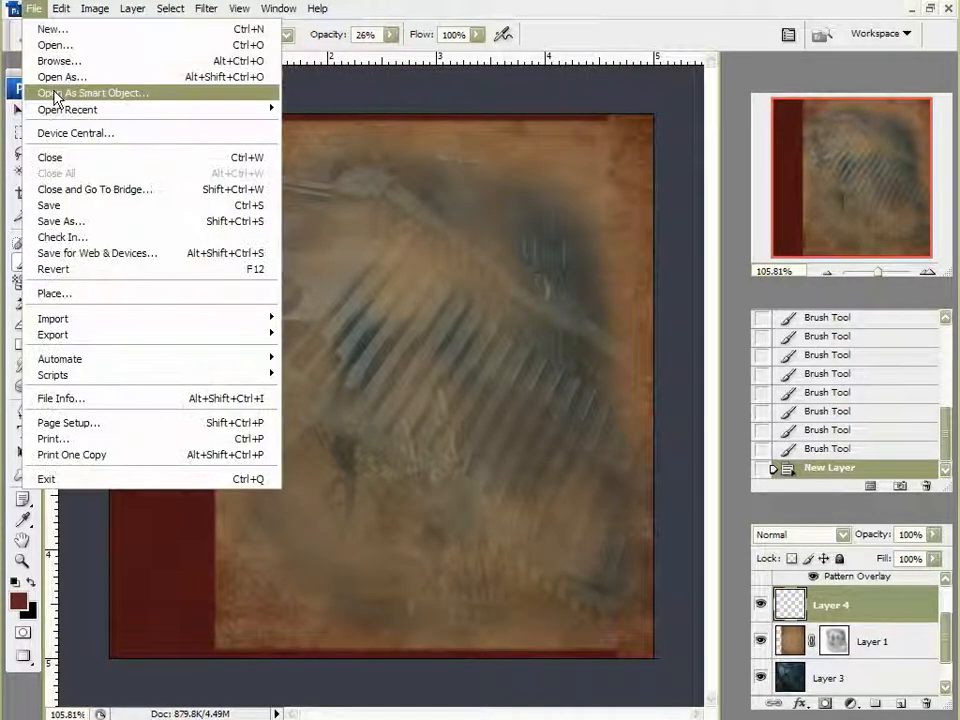
click(83, 230)
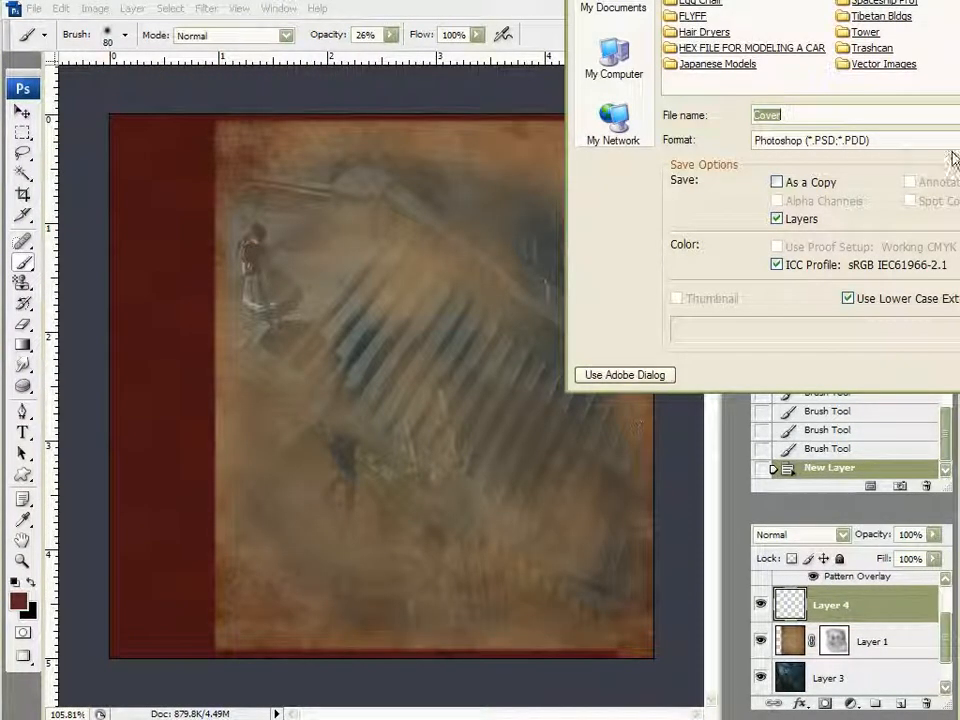
key(Return)
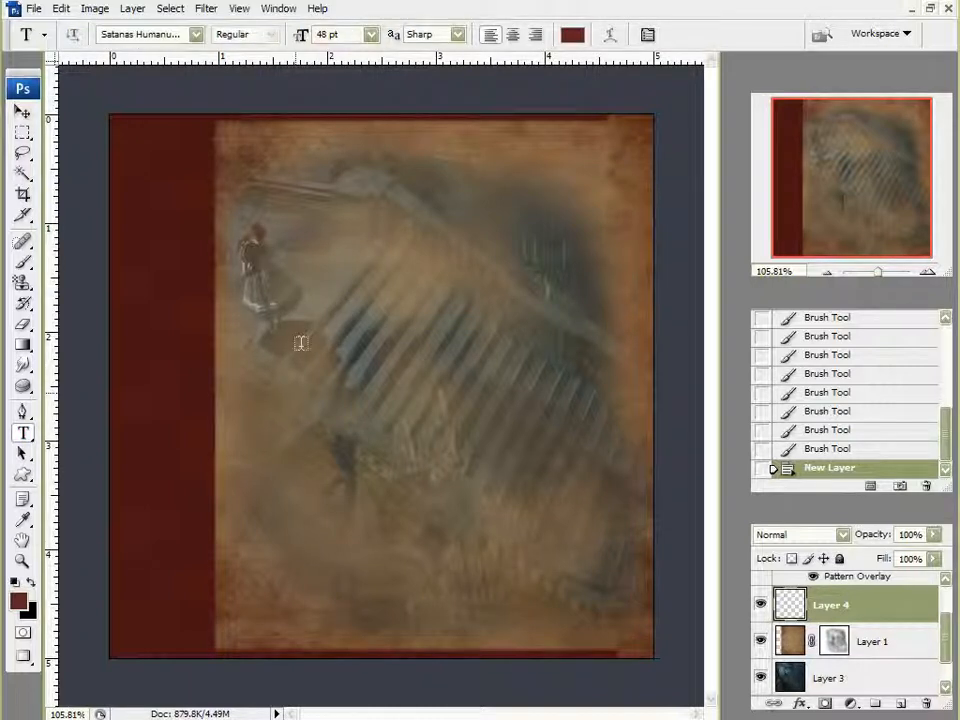
Add the title text "tales" on the upper front cover in dark red 48 pt Satanas lettering.
click(276, 262)
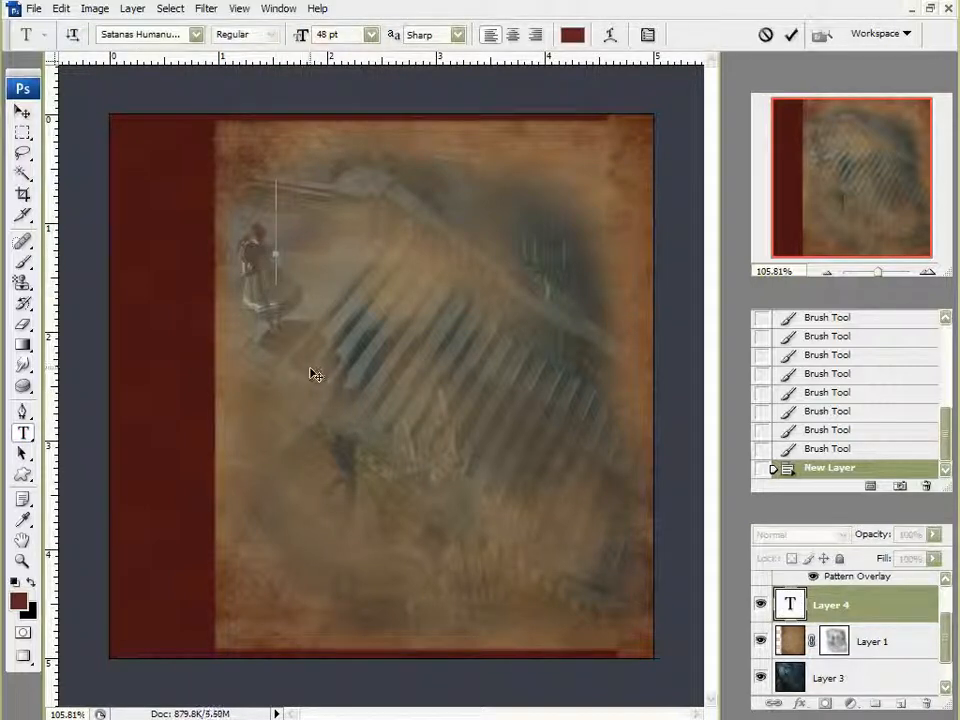
text(tales)
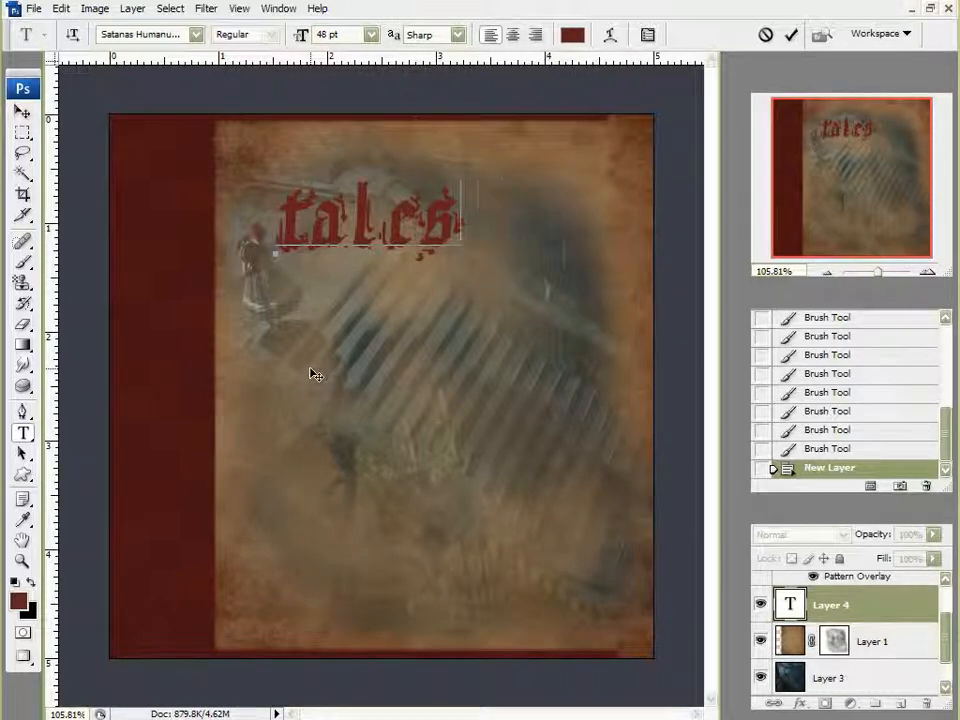
click(22, 111)
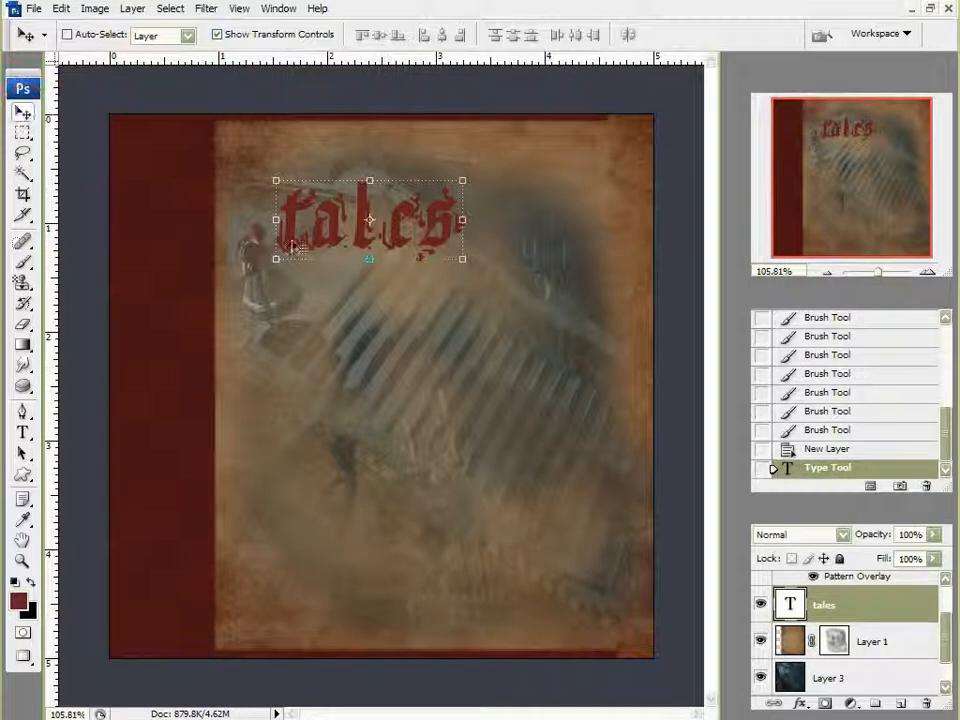
Enlarge the word "tales" proportionally and position it across the top of the front cover.
drag(338, 220, 347, 167)
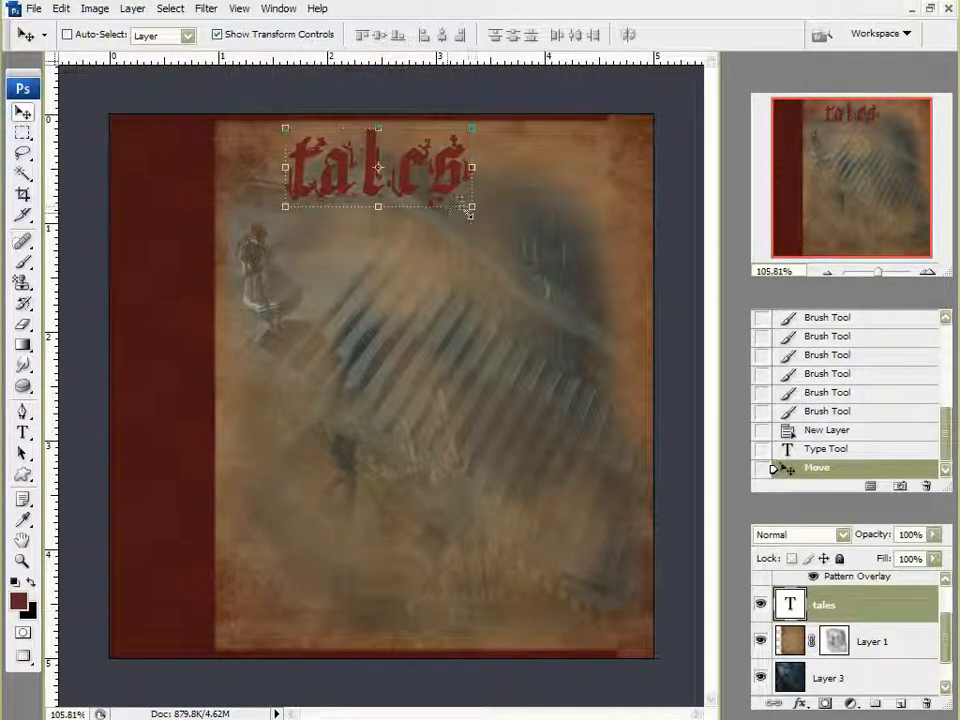
click(471, 209)
drag(476, 226, 591, 281)
click(790, 35)
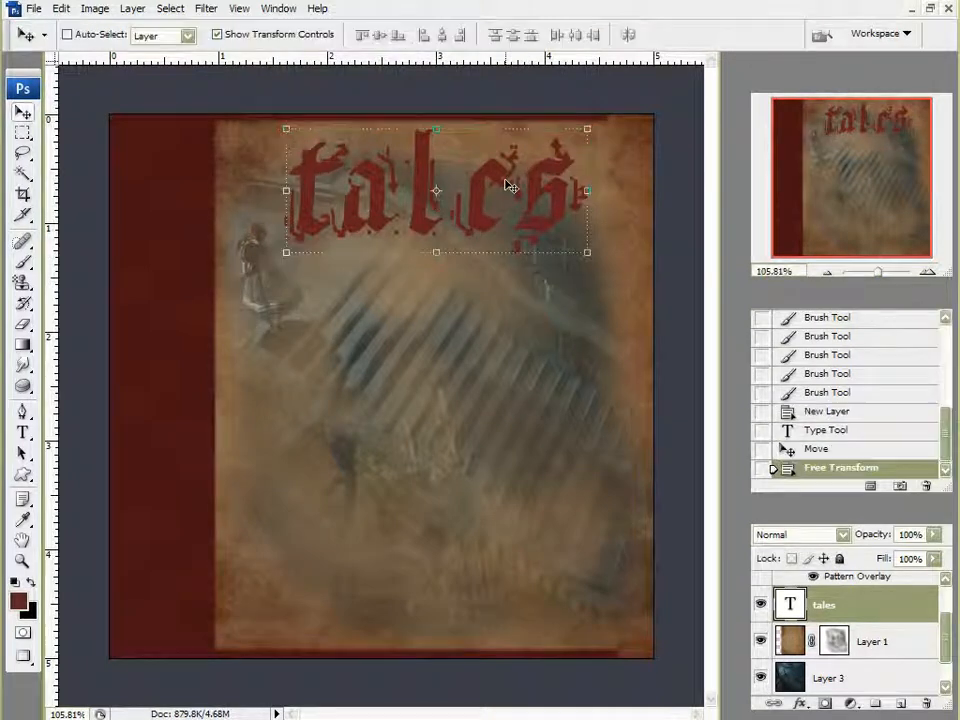
drag(487, 188, 479, 207)
drag(488, 206, 489, 208)
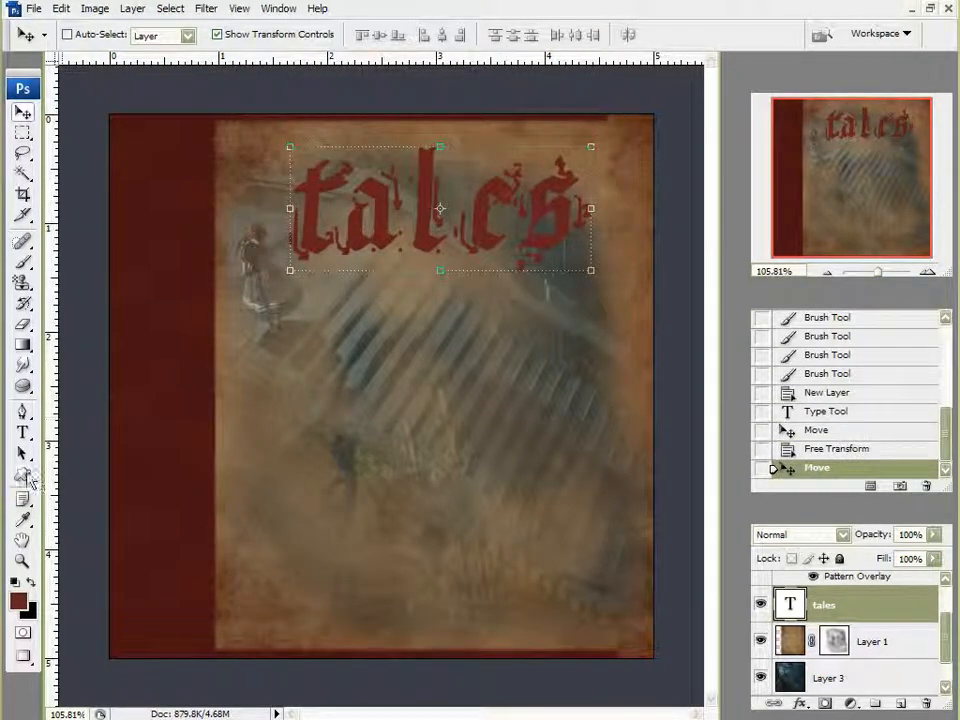
Add the text "from the" in the same dark red 48 pt lettering below the word "tales".
click(22, 432)
click(295, 357)
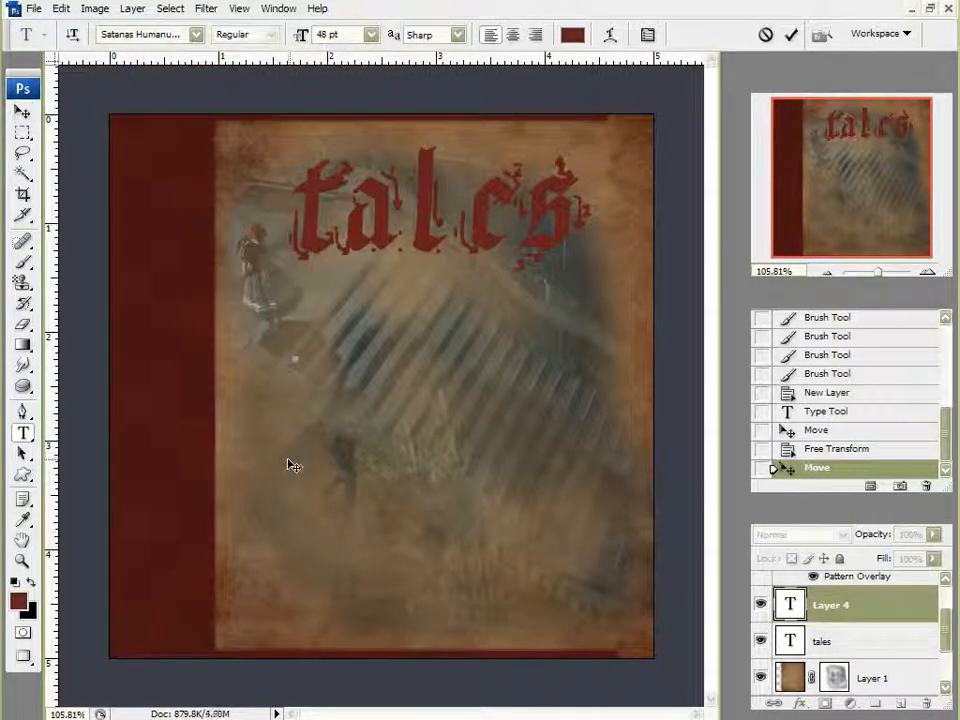
text(from the)
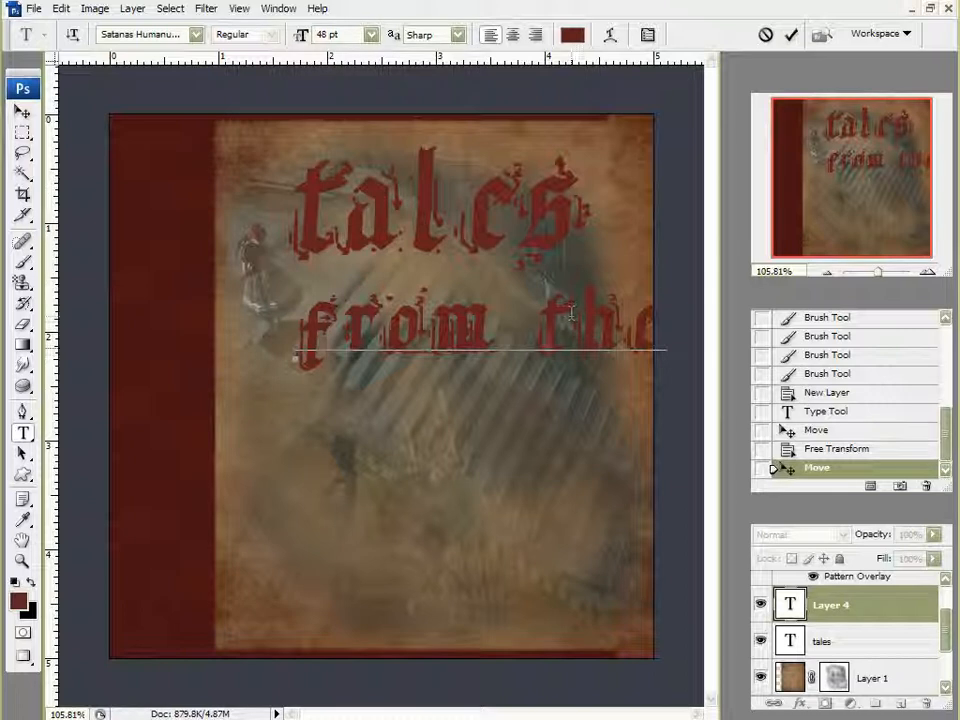
click(22, 111)
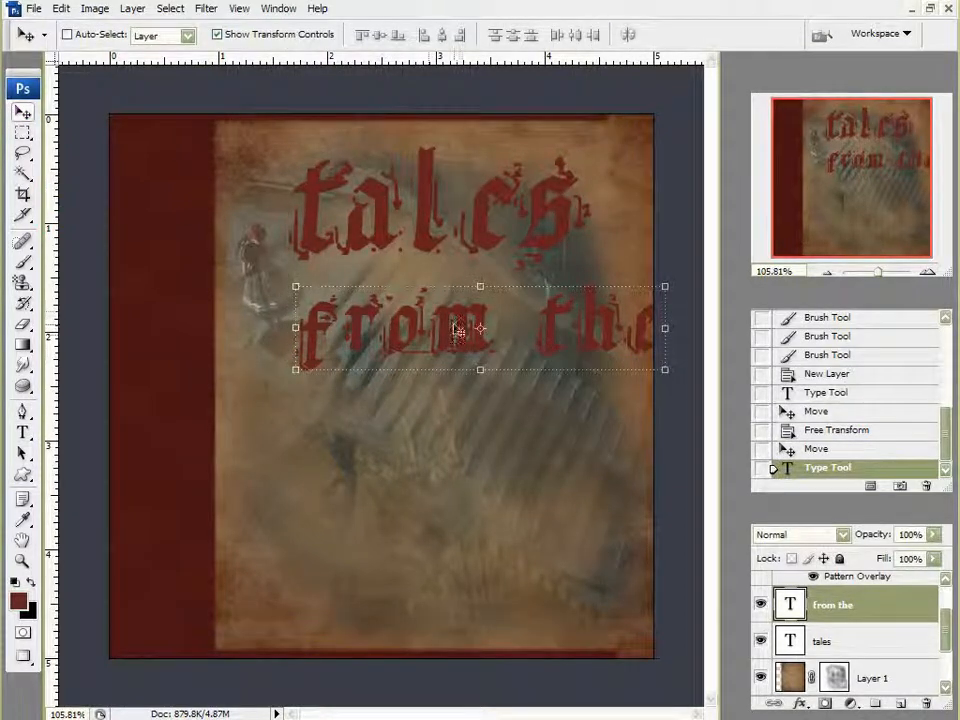
Scale "from the" down to roughly half its width and place it beneath the end of the word "tales".
drag(456, 330, 406, 314)
drag(247, 352, 420, 323)
click(790, 34)
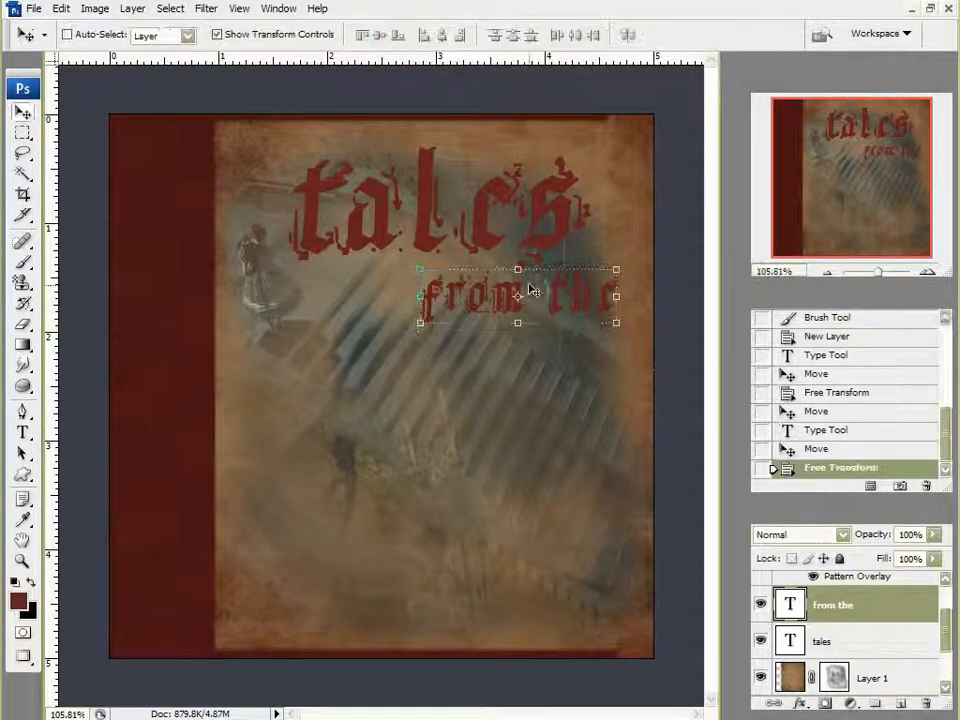
Centre "from the" beneath the word "tales" and add the text "dark side" below it in the same dark red 48 pt lettering.
drag(502, 292, 418, 284)
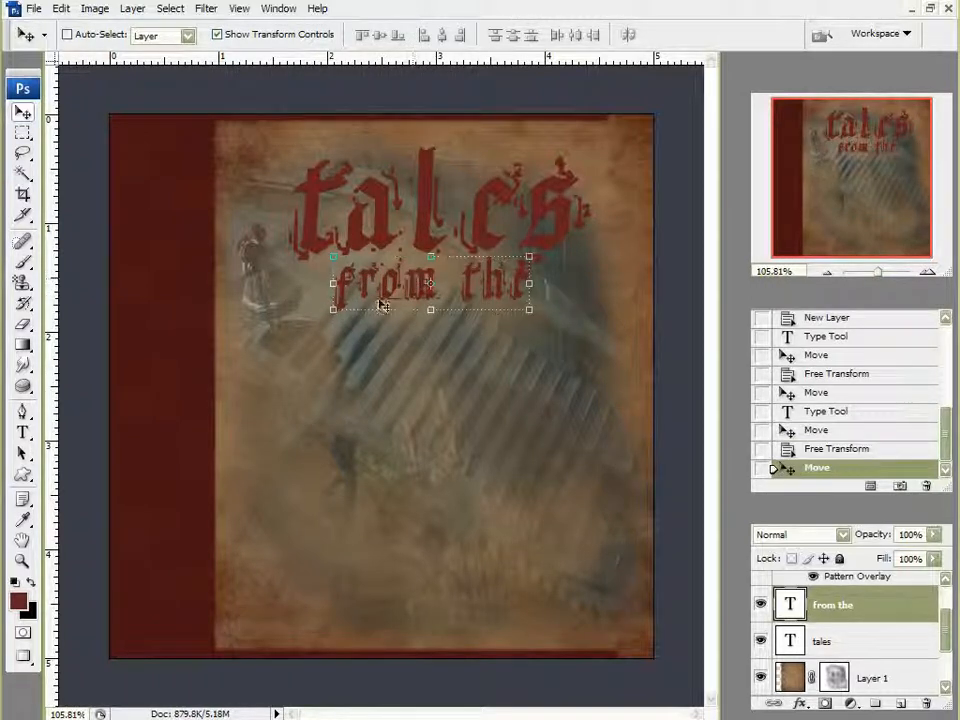
click(22, 432)
click(258, 422)
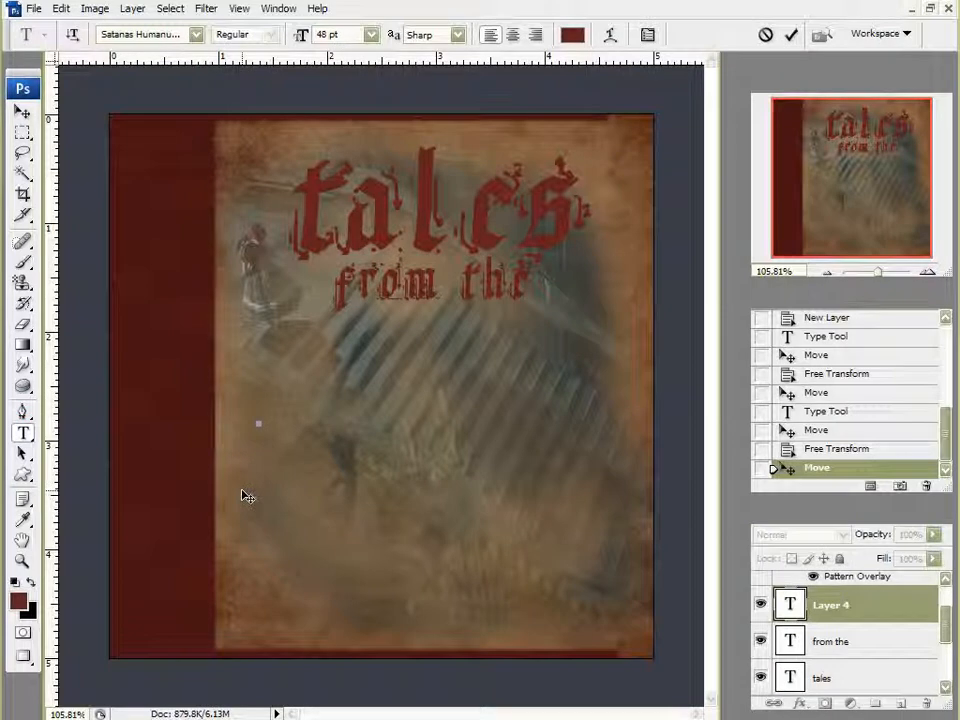
text(dark side)
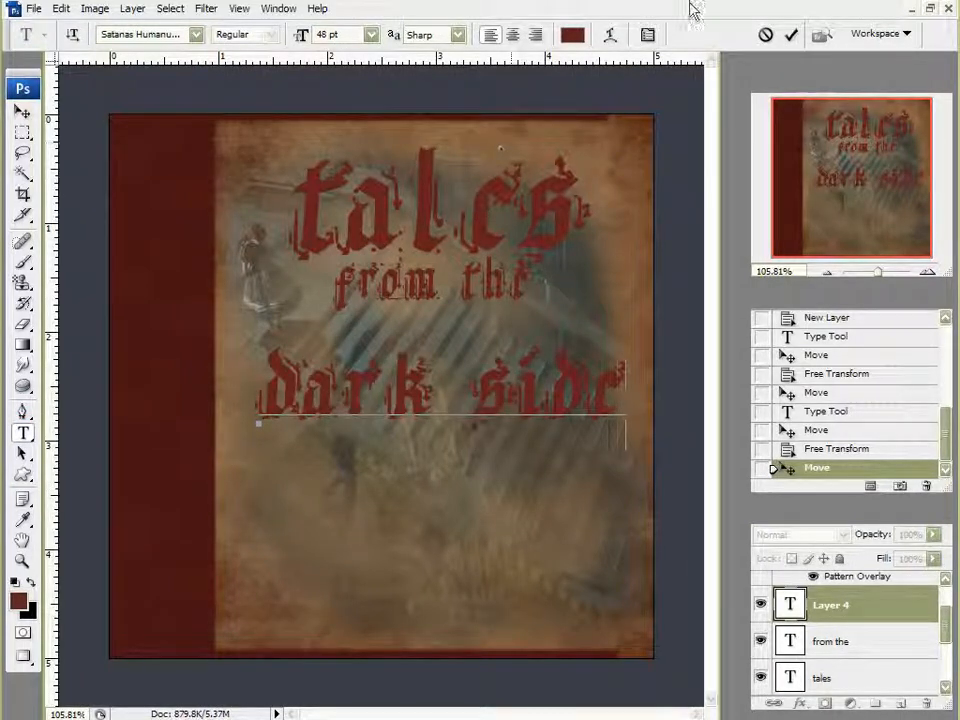
click(791, 35)
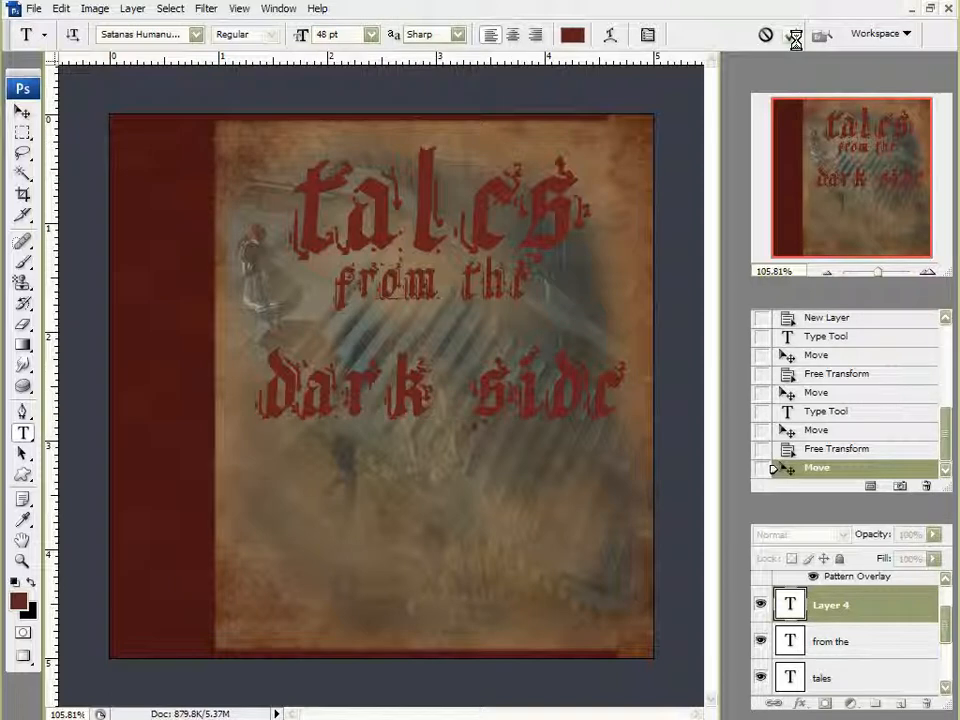
Stretch "dark side" taller and across the cover's width, move it up, and reposition "from the" between the two large title lines.
click(22, 113)
scroll(298, 437, up, 1)
drag(232, 438, 223, 532)
key(Return)
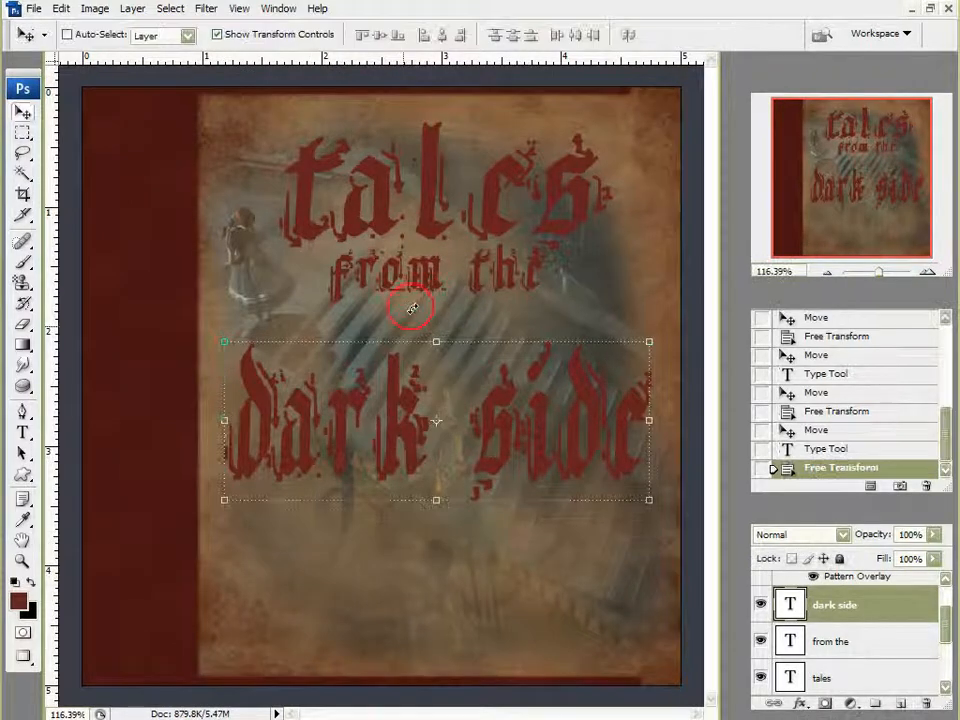
drag(392, 441, 382, 407)
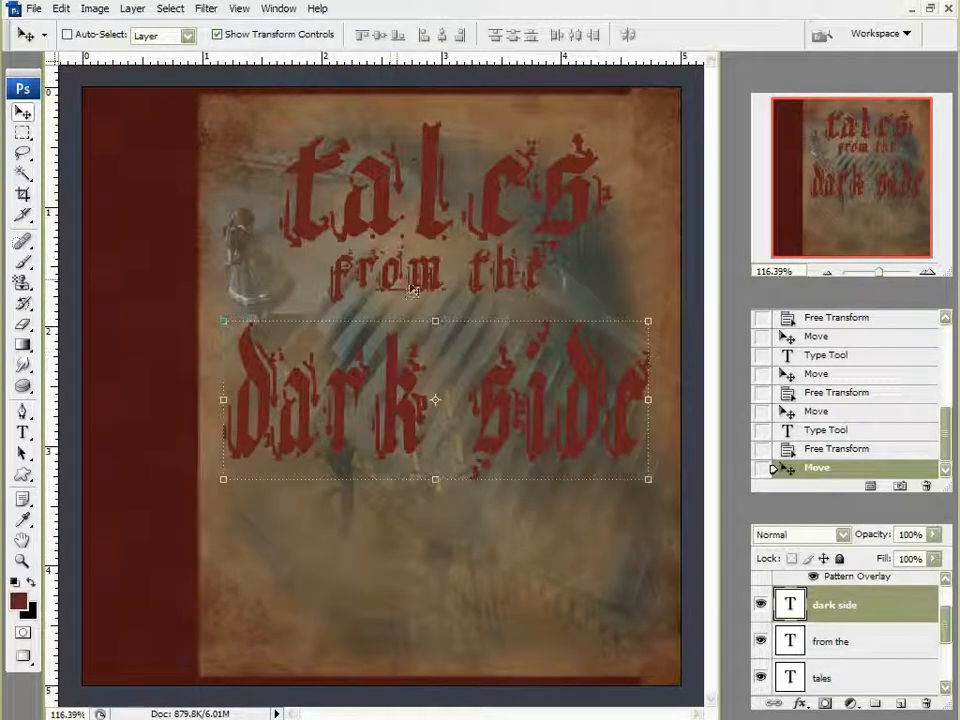
click(832, 641)
mouse_move(483, 277)
mouse_down()
mouse_move(464, 293)
mouse_move(467, 284)
mouse_up()
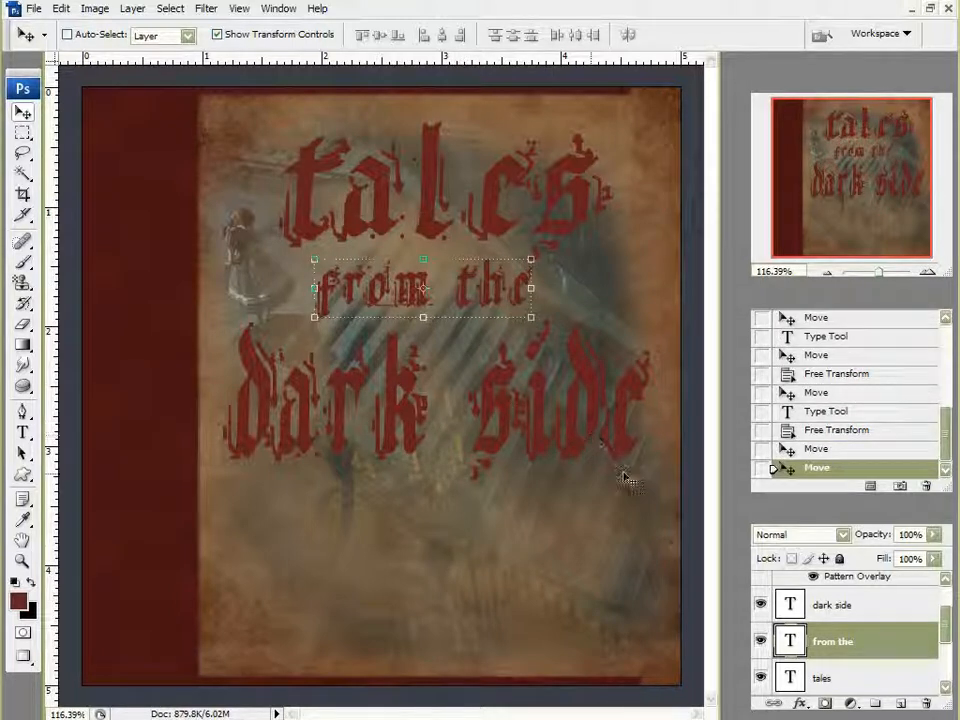
Rasterize the "dark side", "from the" and "tales" text layers and merge them into one layer.
click(832, 605)
shift+click(834, 680)
right_click(833, 682)
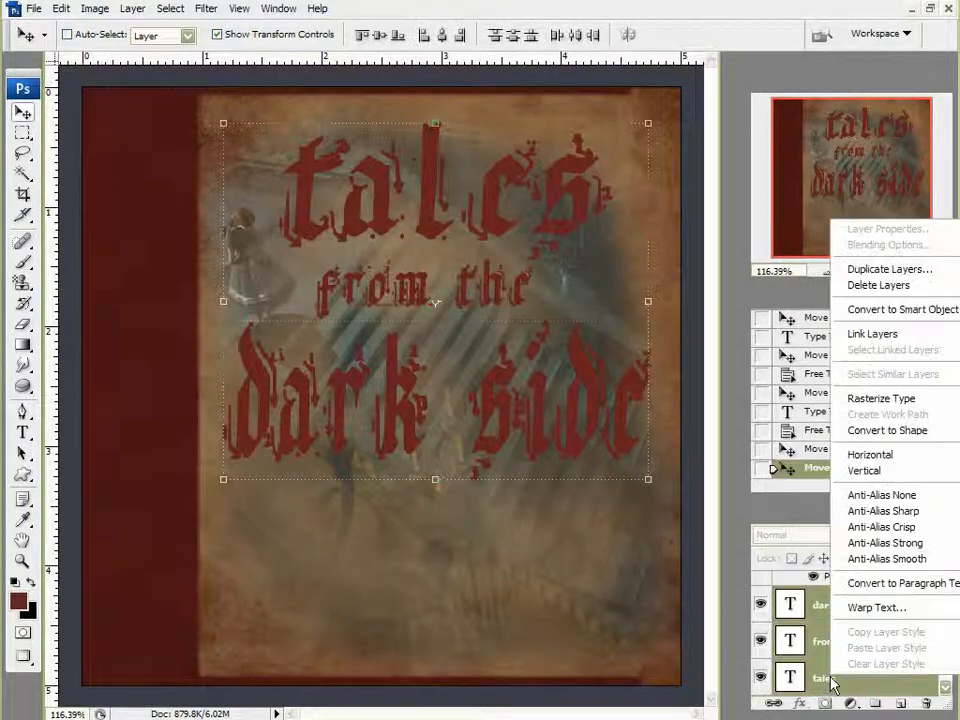
click(860, 398)
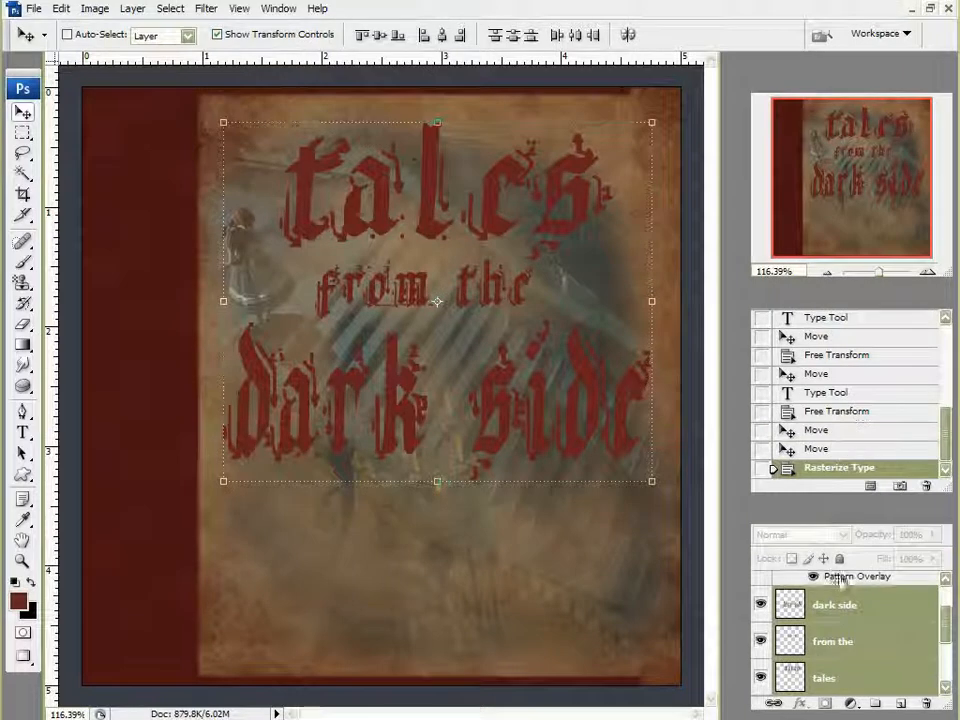
right_click(880, 650)
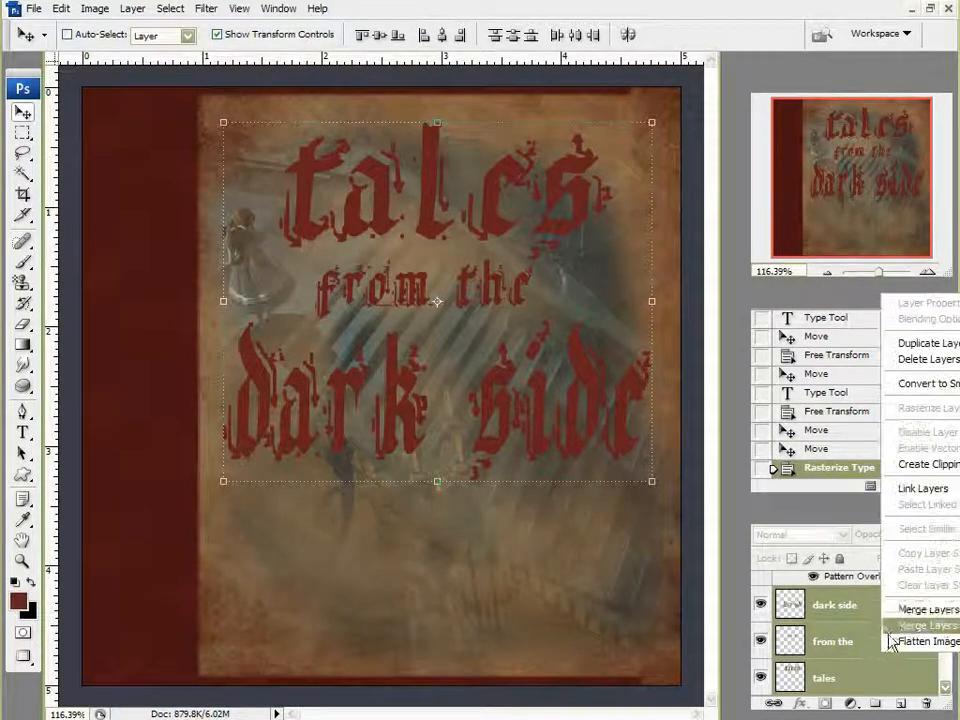
click(895, 609)
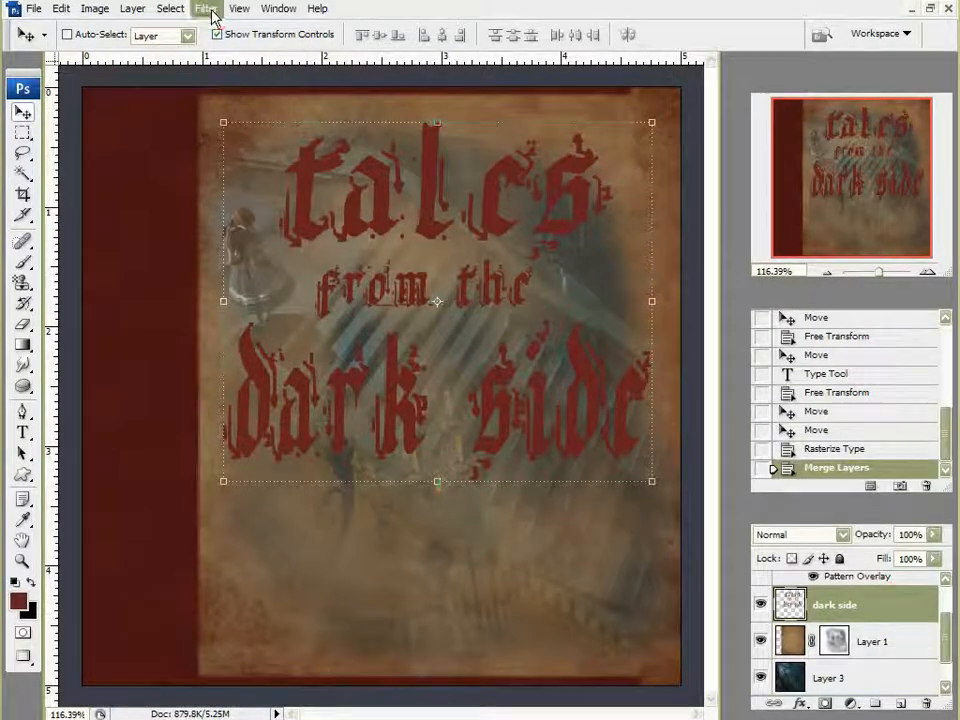
click(211, 12)
mouse_move(257, 388)
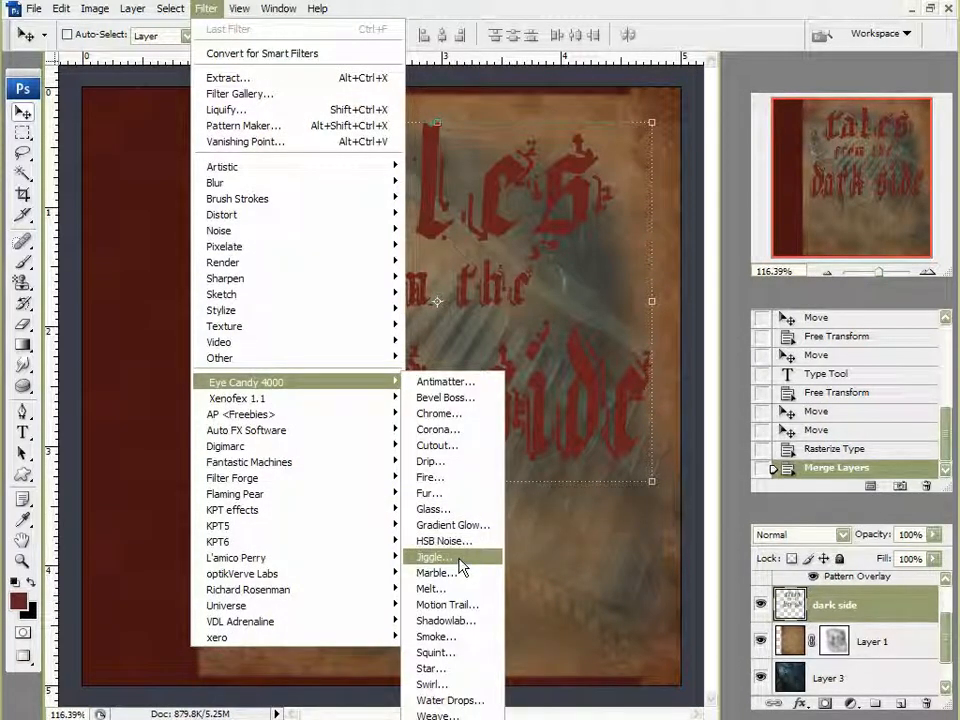
click(822, 474)
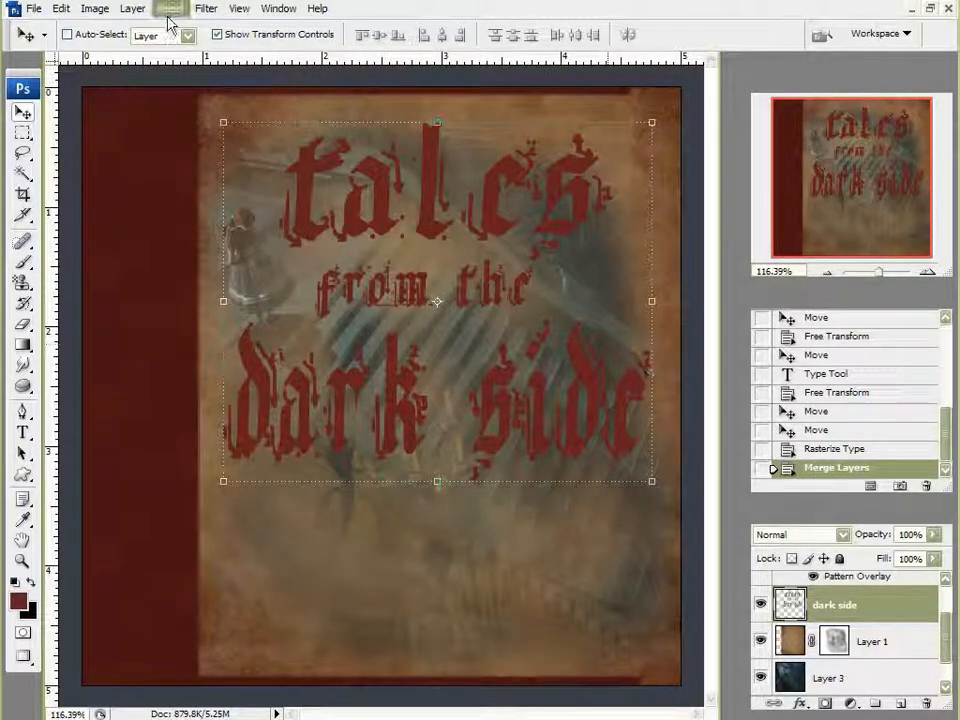
Apply the Eye Candy 4000 Drip filter to the merged title with width 0.08, maximum length 1.28 and spacing 0.60 inches.
click(212, 12)
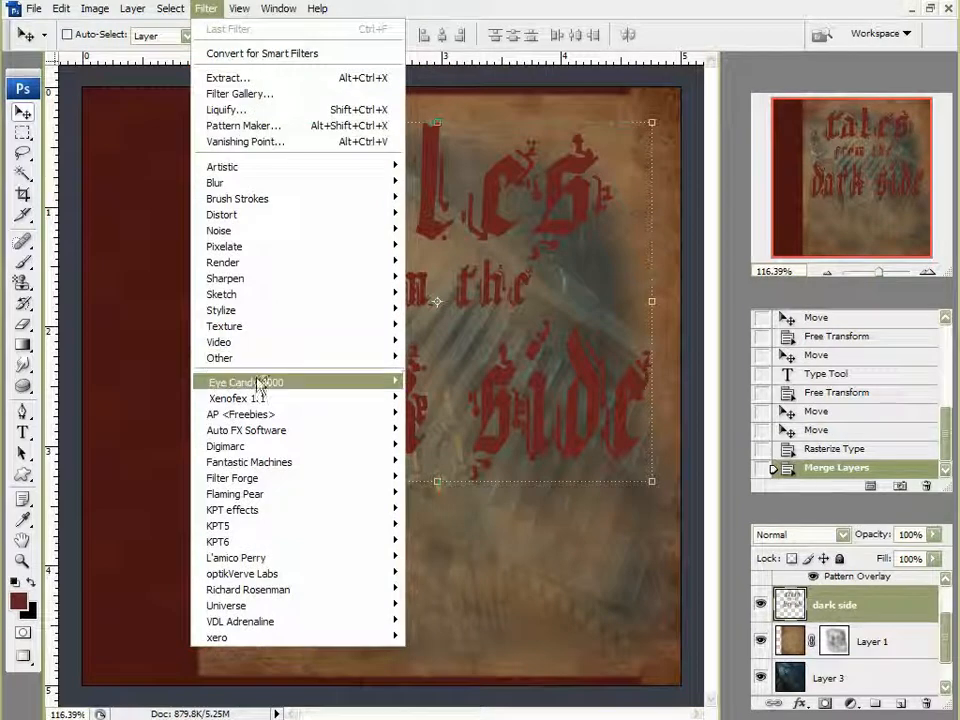
mouse_move(253, 381)
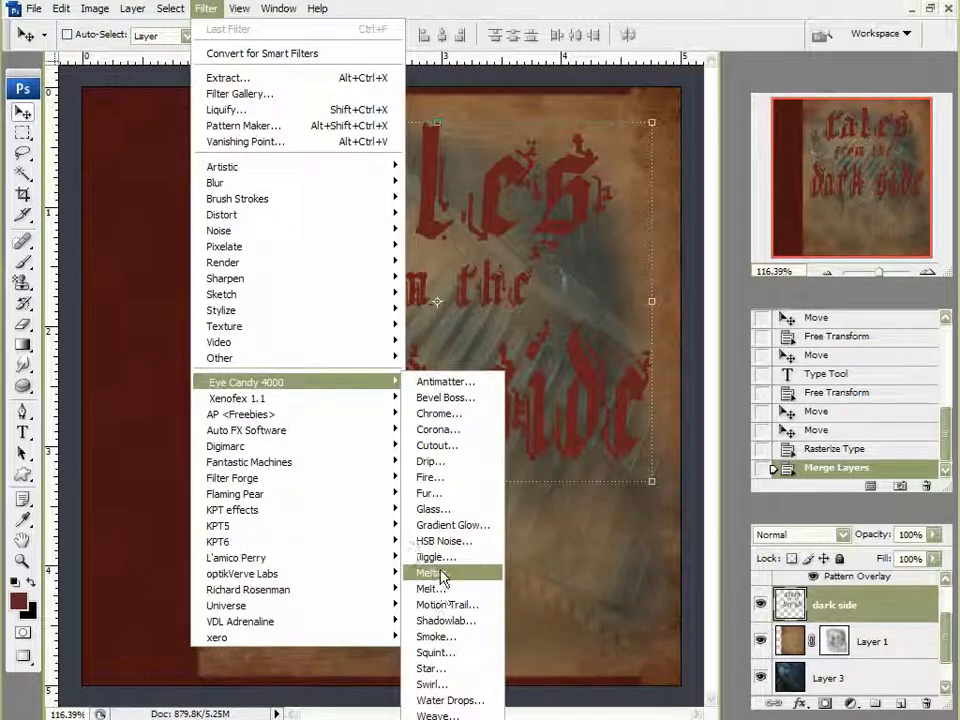
click(441, 462)
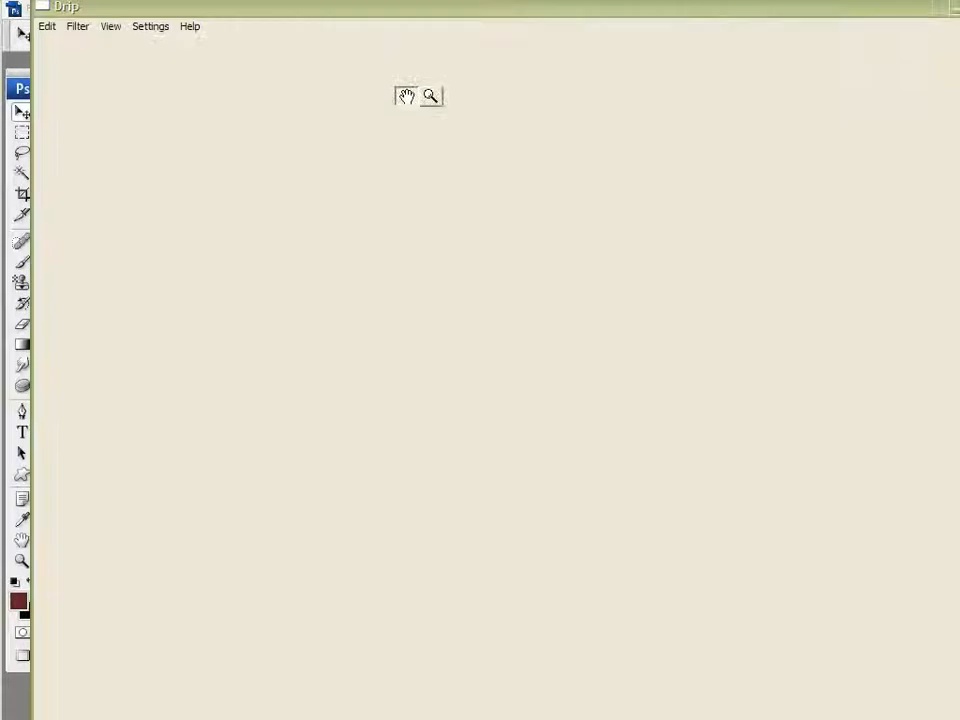
drag(159, 0, 159, 4)
double_click(171, 19)
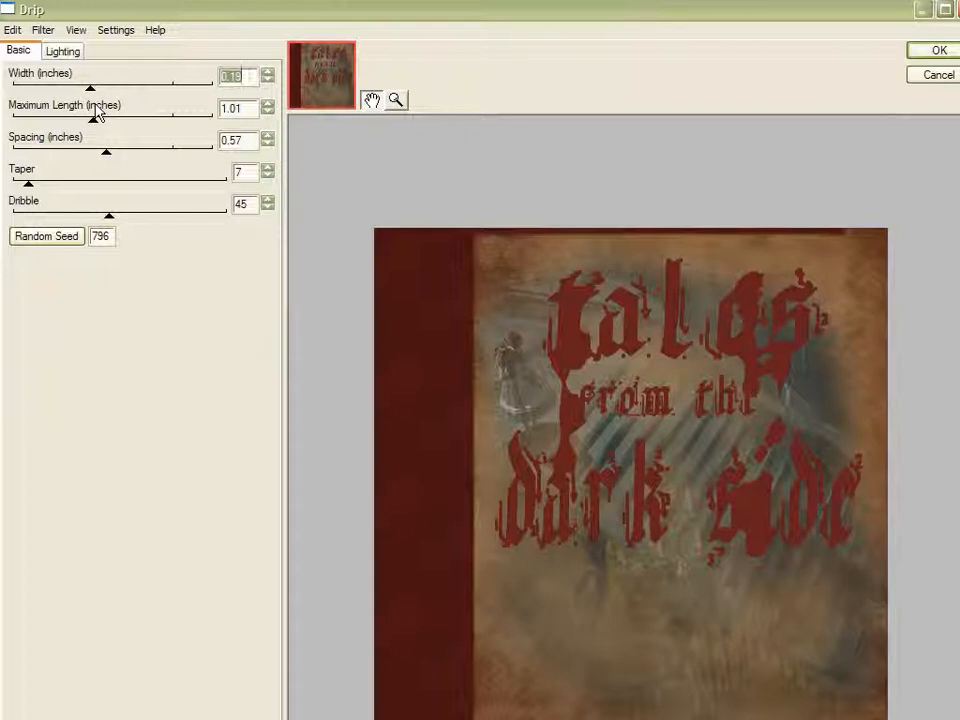
drag(90, 88, 41, 90)
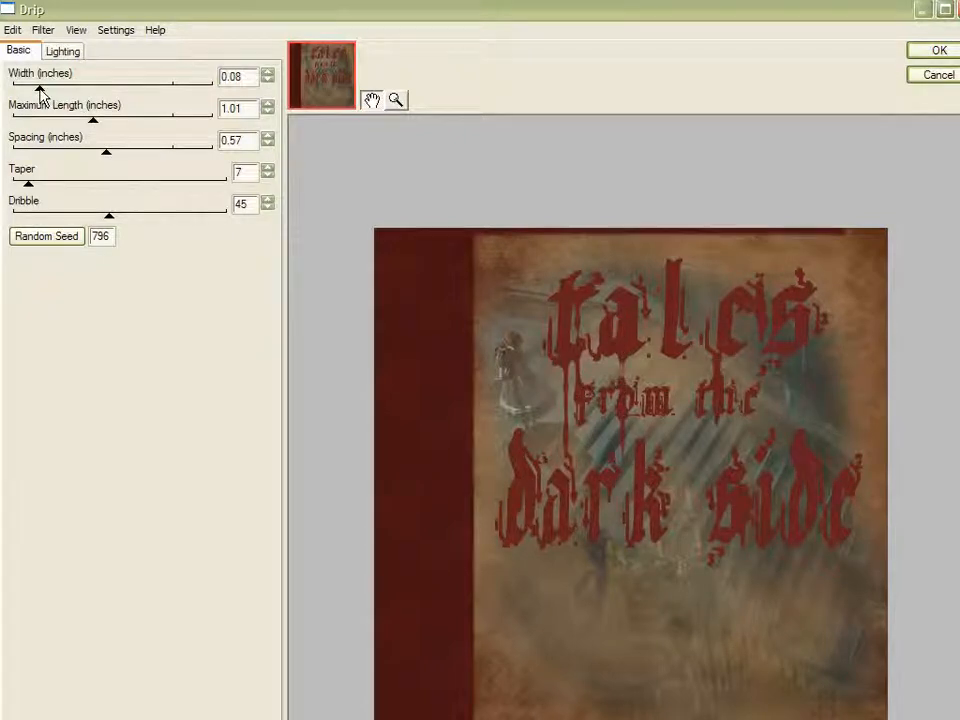
drag(93, 119, 114, 154)
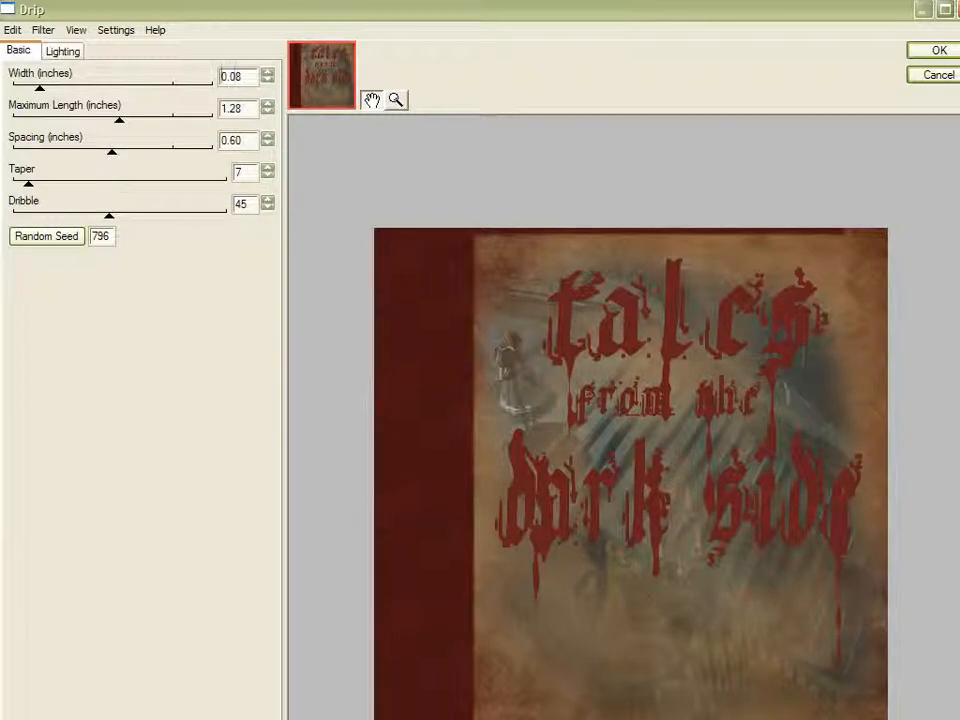
click(939, 50)
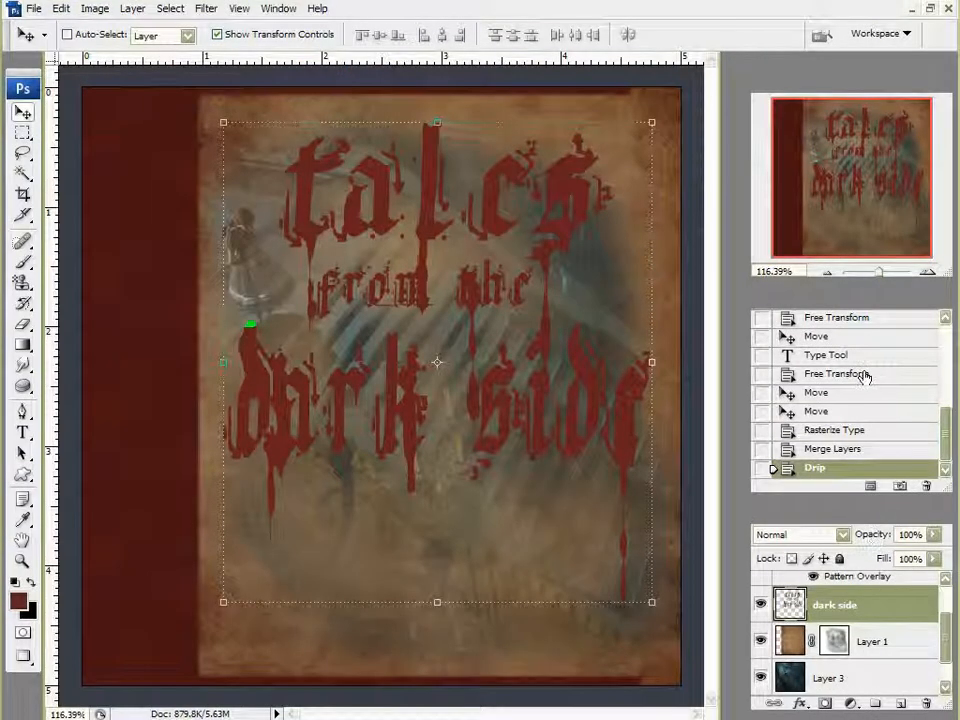
Apply a silver chrome preset layer style to the dripping title lettering.
click(783, 304)
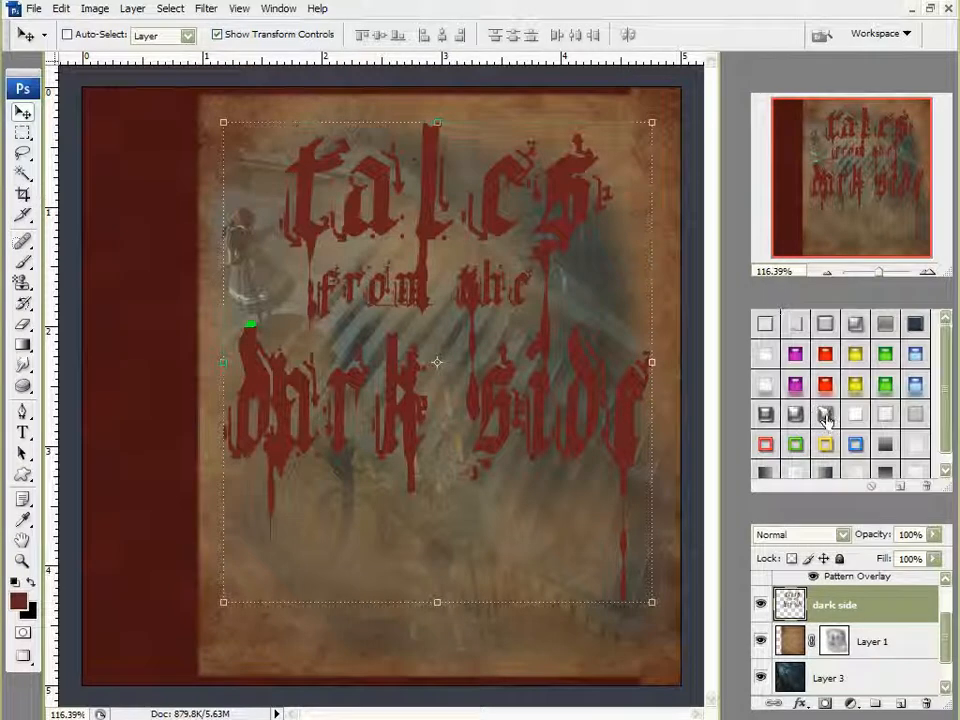
click(826, 418)
click(797, 417)
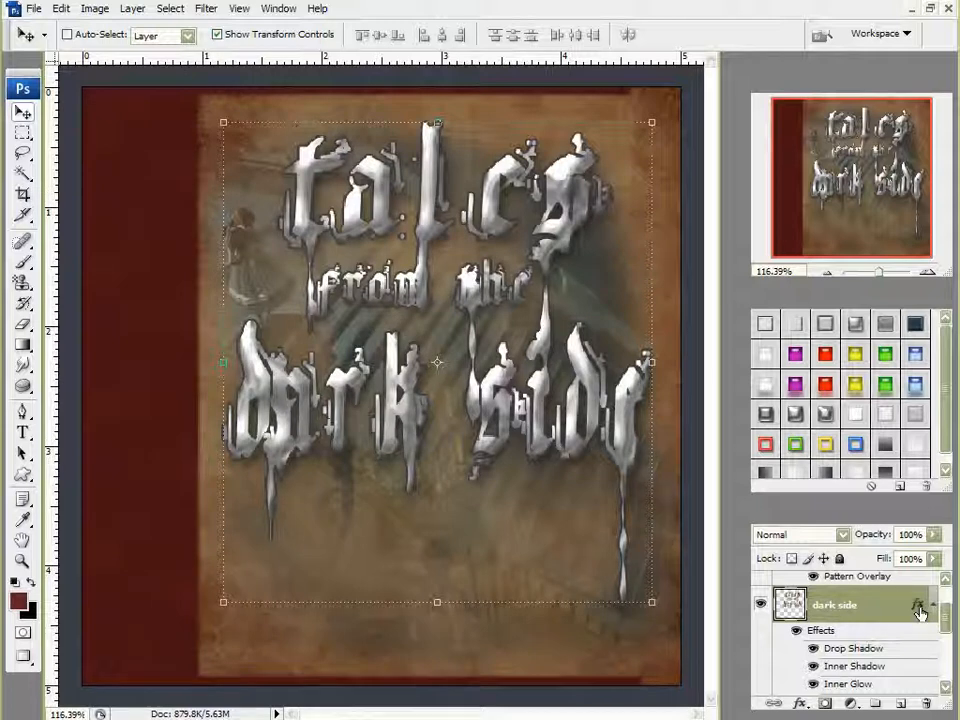
Duplicate the styled title layer and merge the copy with the original to flatten the layer effects.
drag(945, 608, 948, 590)
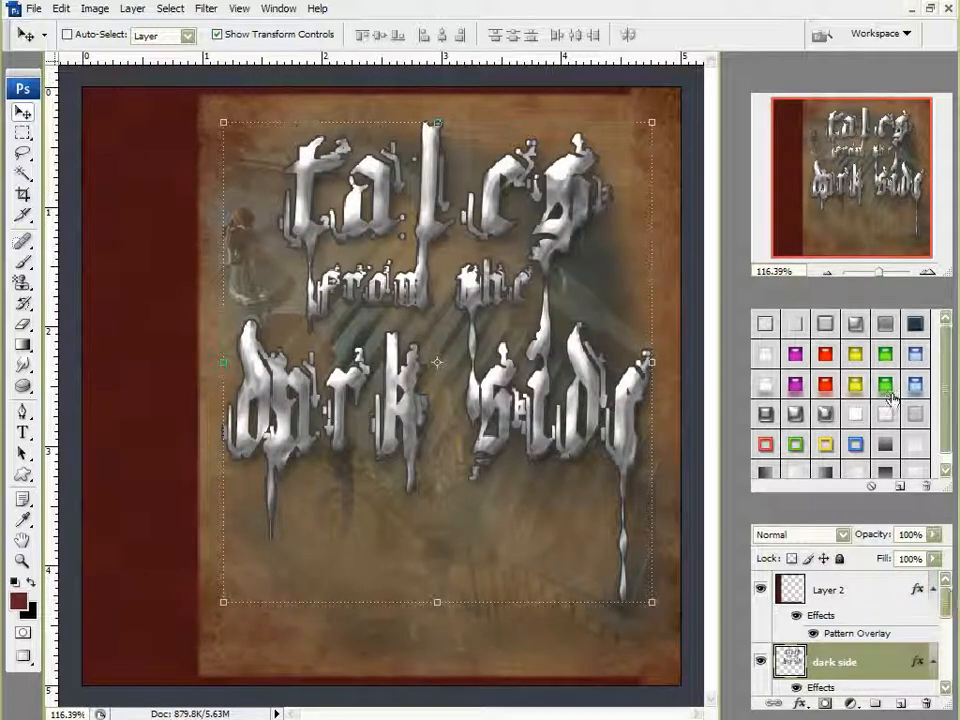
click(935, 302)
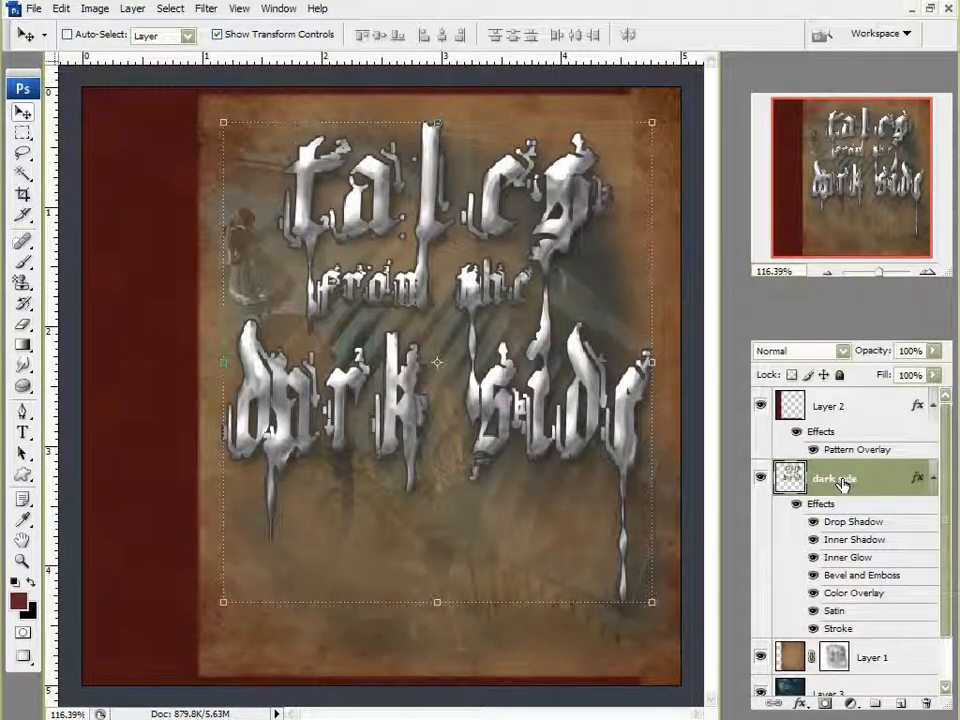
drag(897, 703, 898, 703)
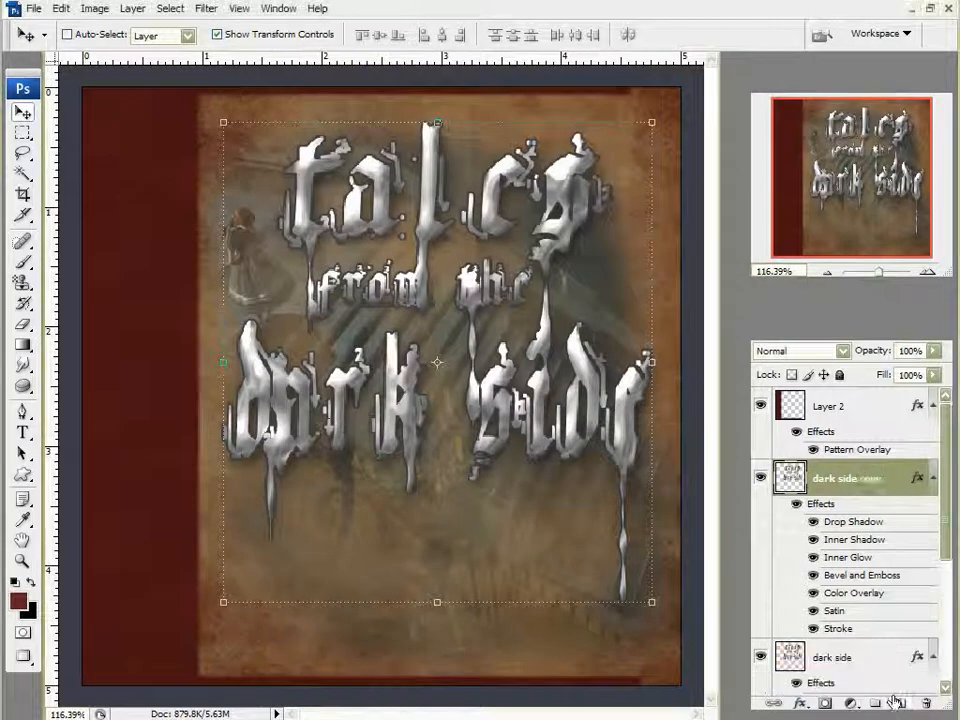
shift+click(833, 652)
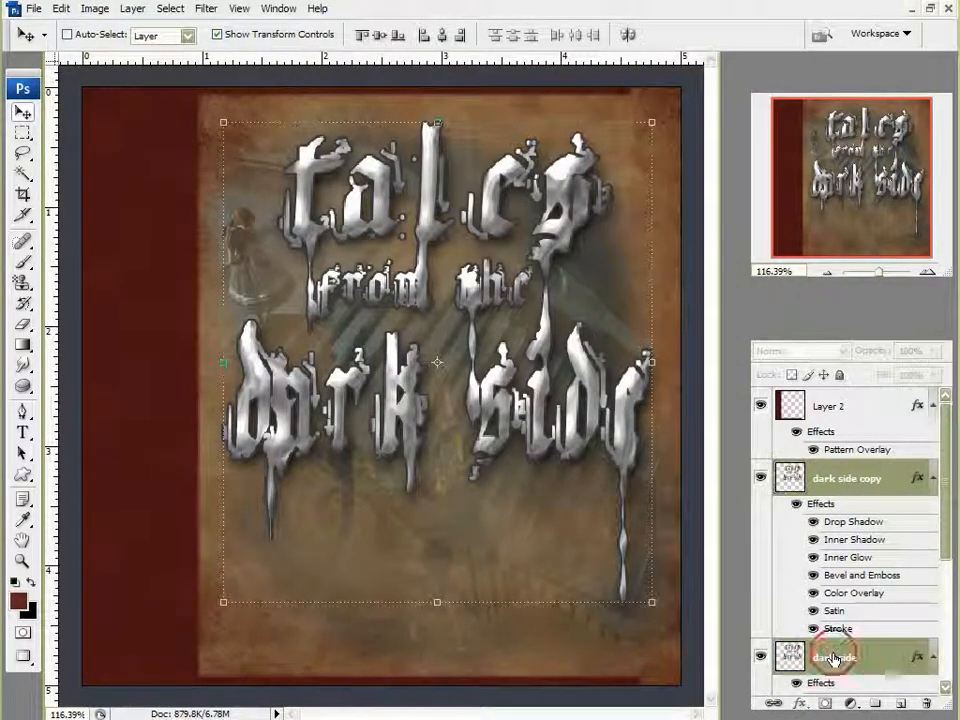
right_click(832, 655)
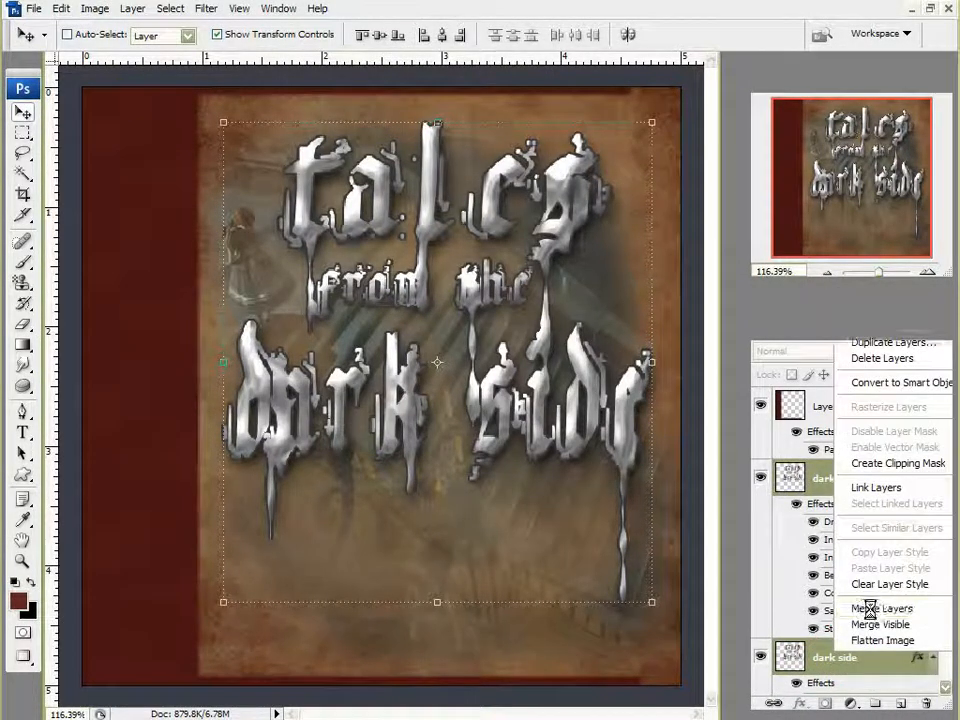
click(869, 607)
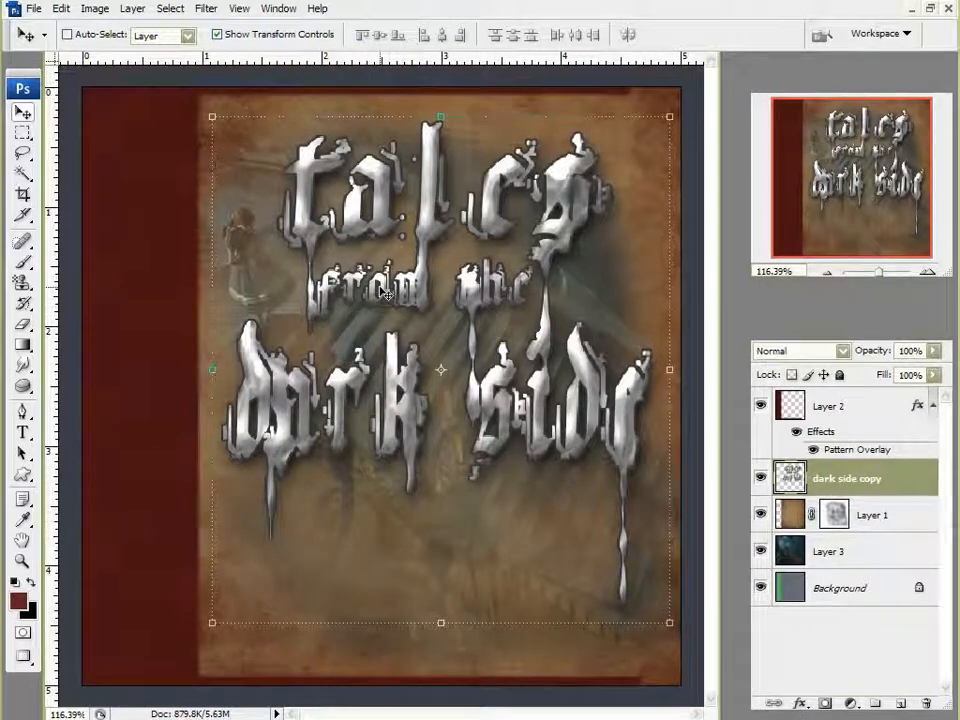
Recolour the merged chrome title blood red with a Hue/Saturation adjustment.
click(111, 10)
mouse_move(124, 54)
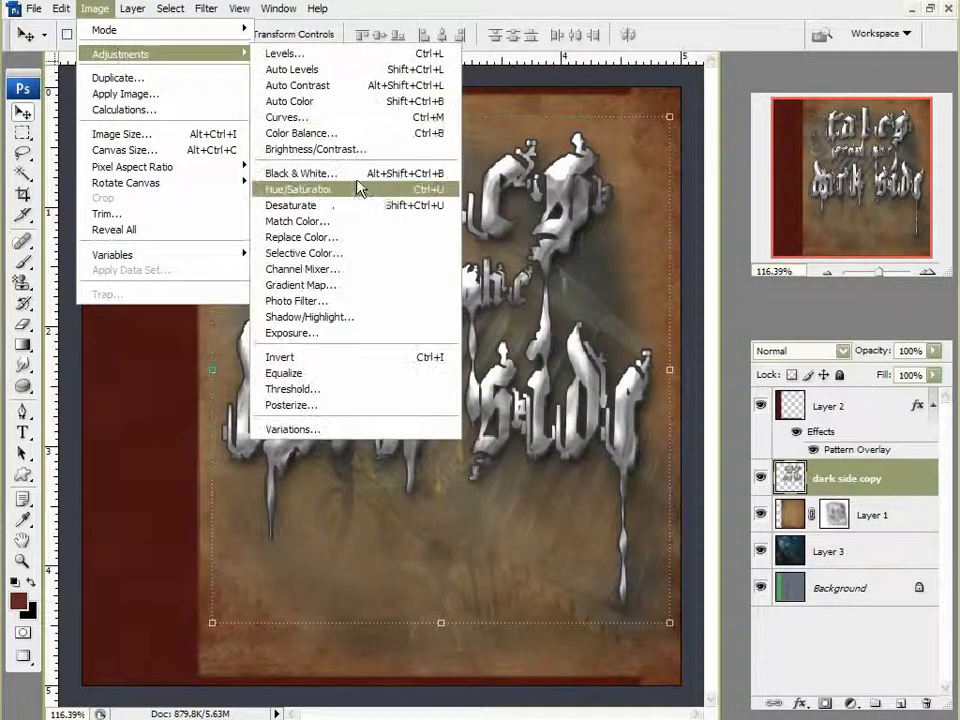
click(359, 190)
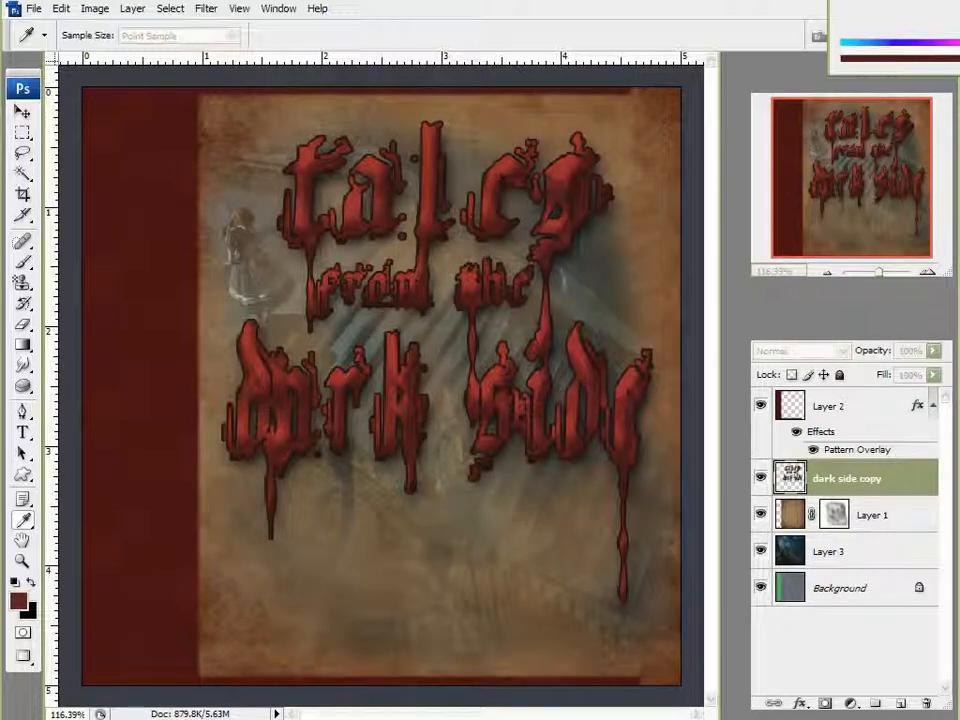
key(v)
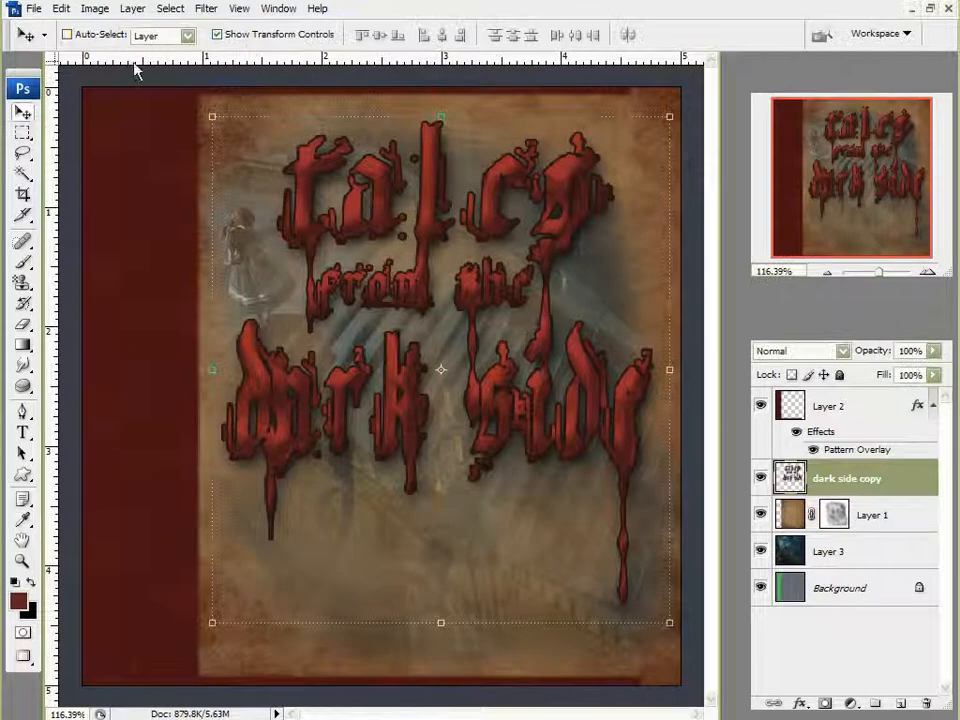
Darken and sharpen the tones of the red title with Brightness/Contrast, using brightness -18 and contrast +40.
click(95, 8)
mouse_move(125, 58)
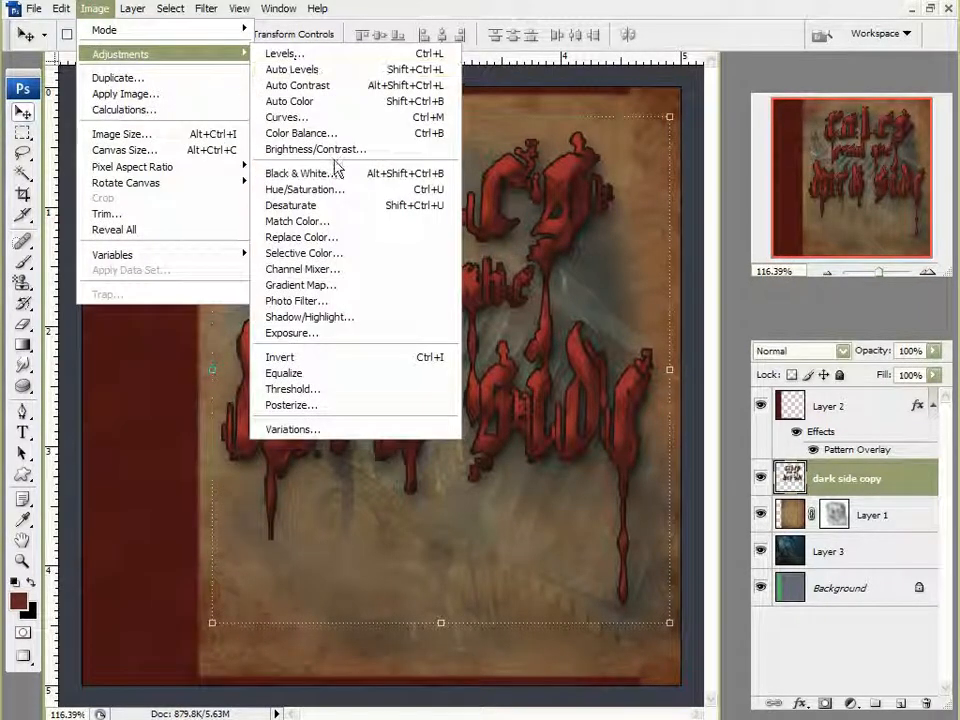
click(336, 151)
drag(816, 30, 802, 31)
drag(829, 88, 879, 86)
mouse_move(797, 30)
mouse_down()
mouse_move(789, 36)
mouse_move(810, 36)
mouse_up()
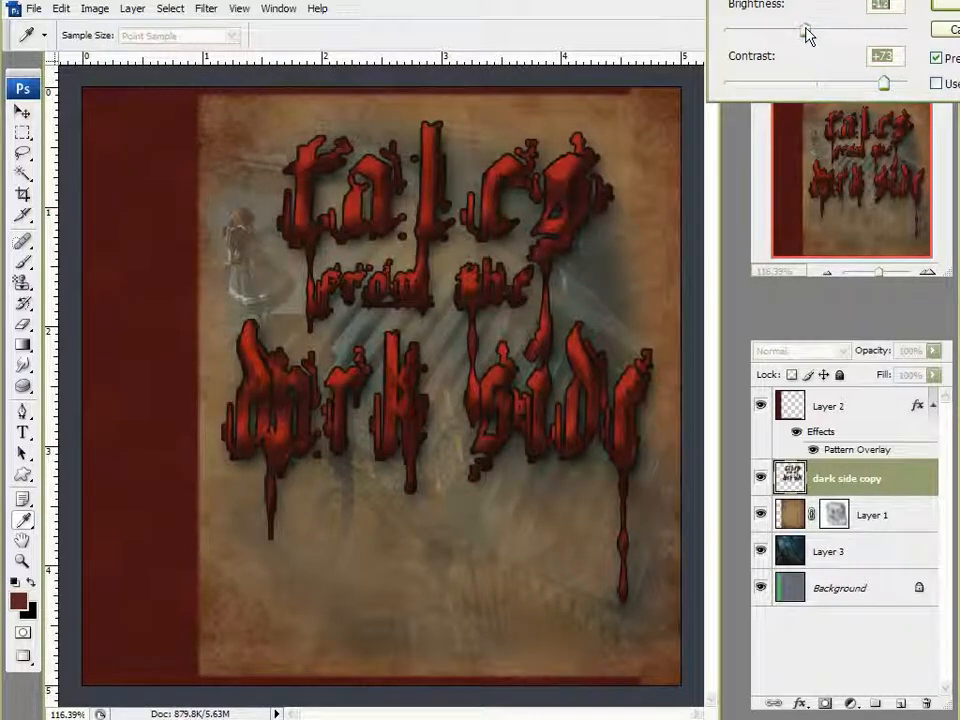
drag(883, 86, 859, 86)
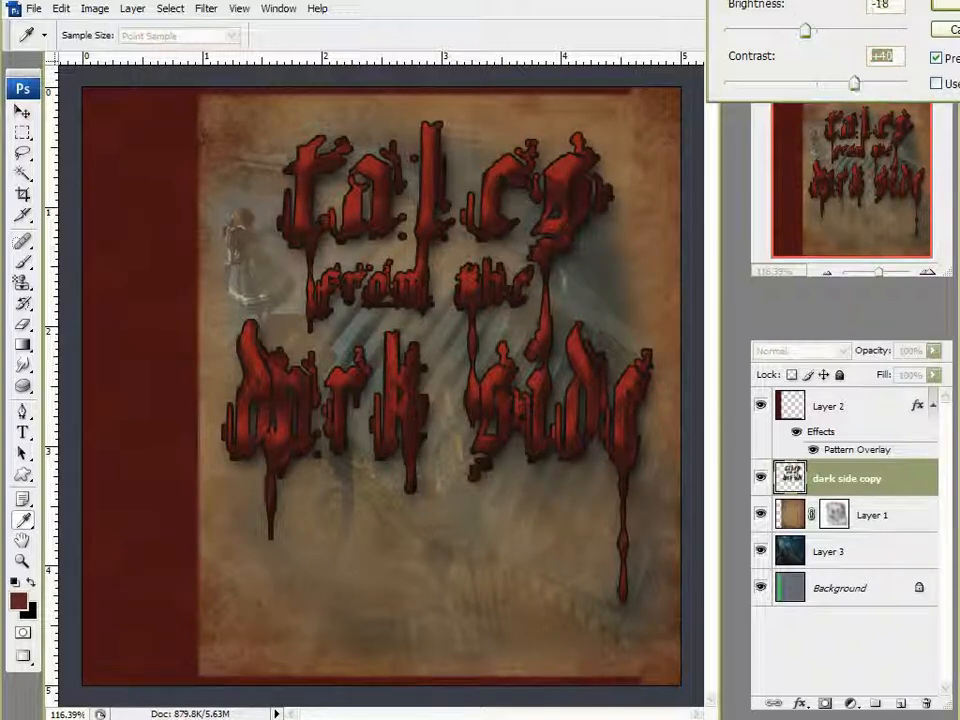
click(944, 5)
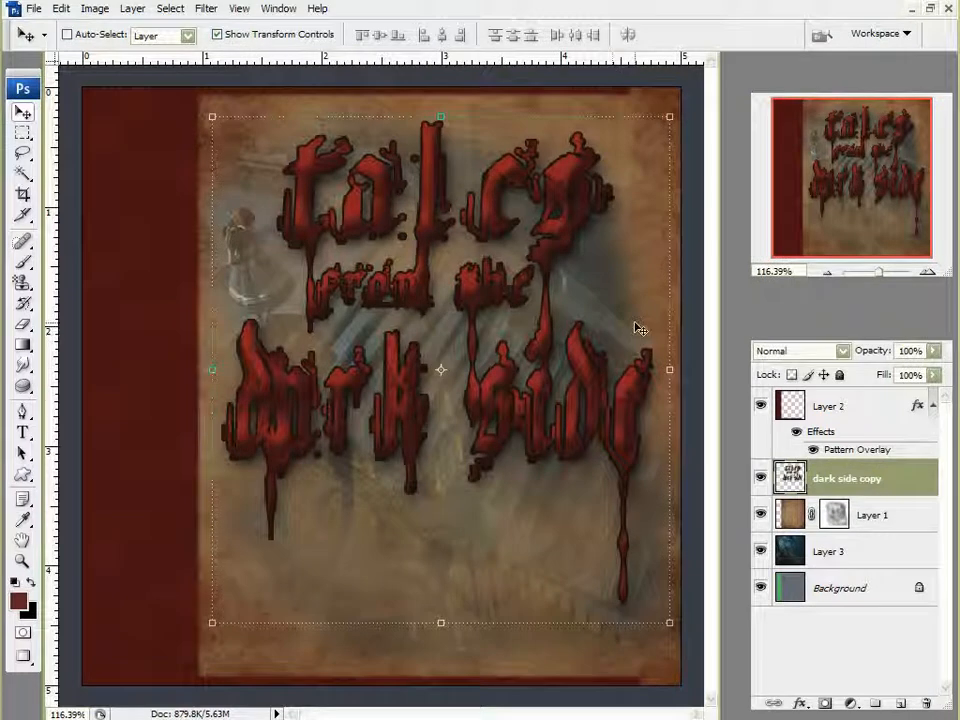
Hide the red title lettering layer and select the paper layer, Layer 1.
click(760, 479)
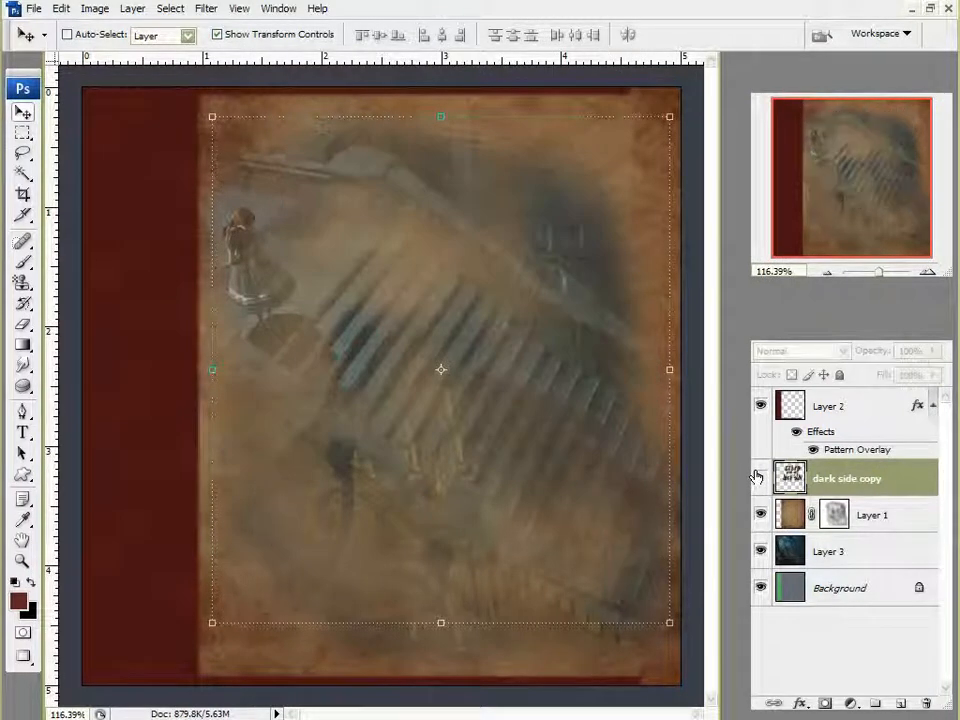
click(880, 528)
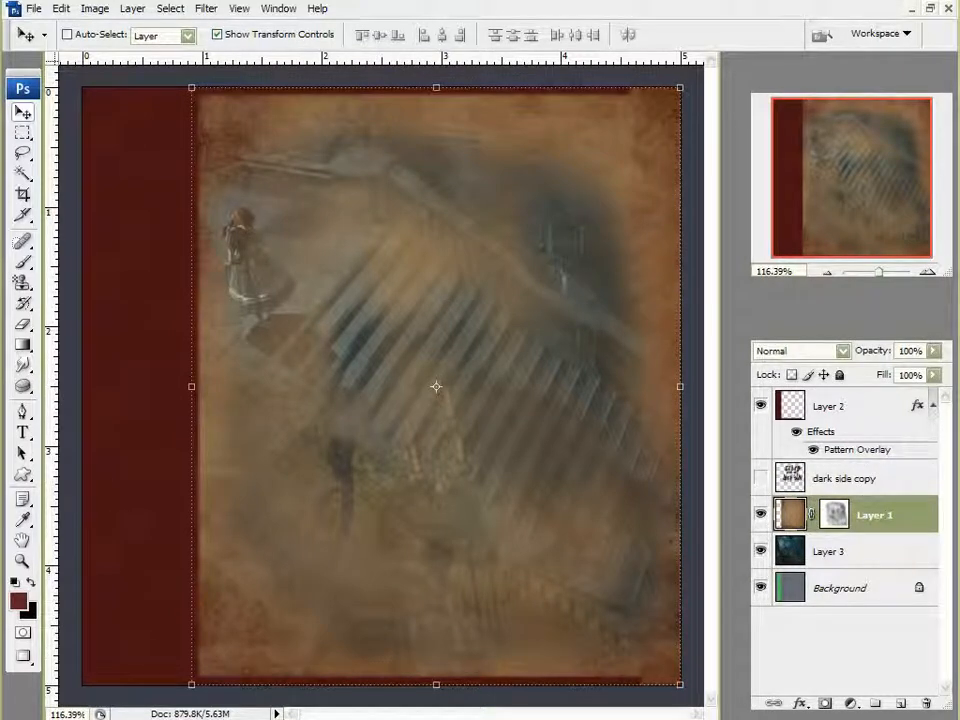
click(22, 324)
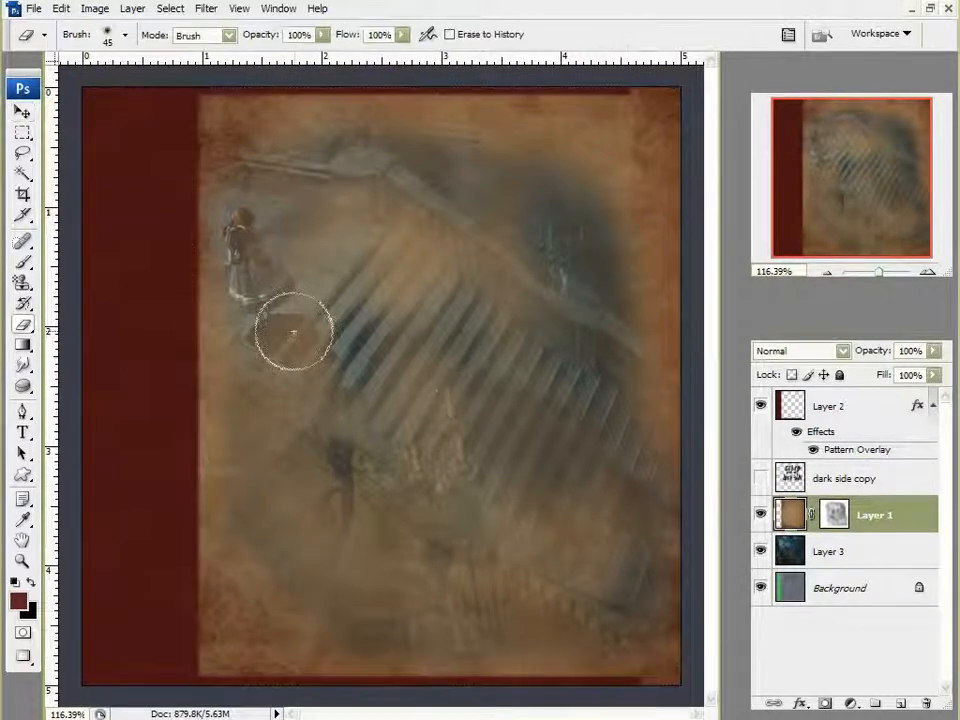
mouse_move(358, 318)
mouse_down()
mouse_move(366, 291)
mouse_move(320, 370)
mouse_up()
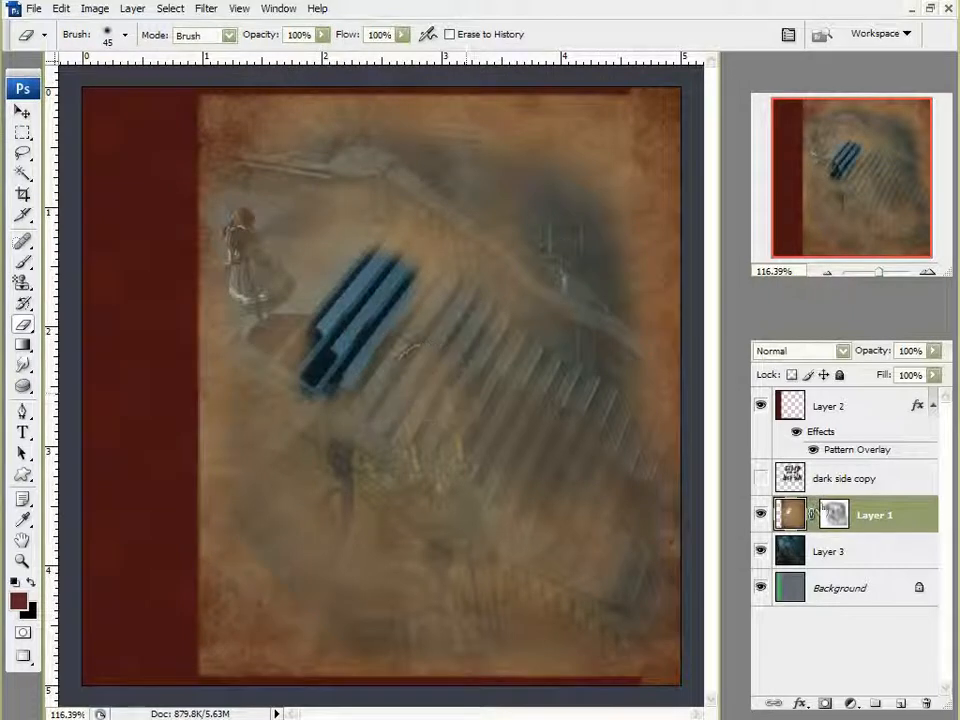
click(828, 301)
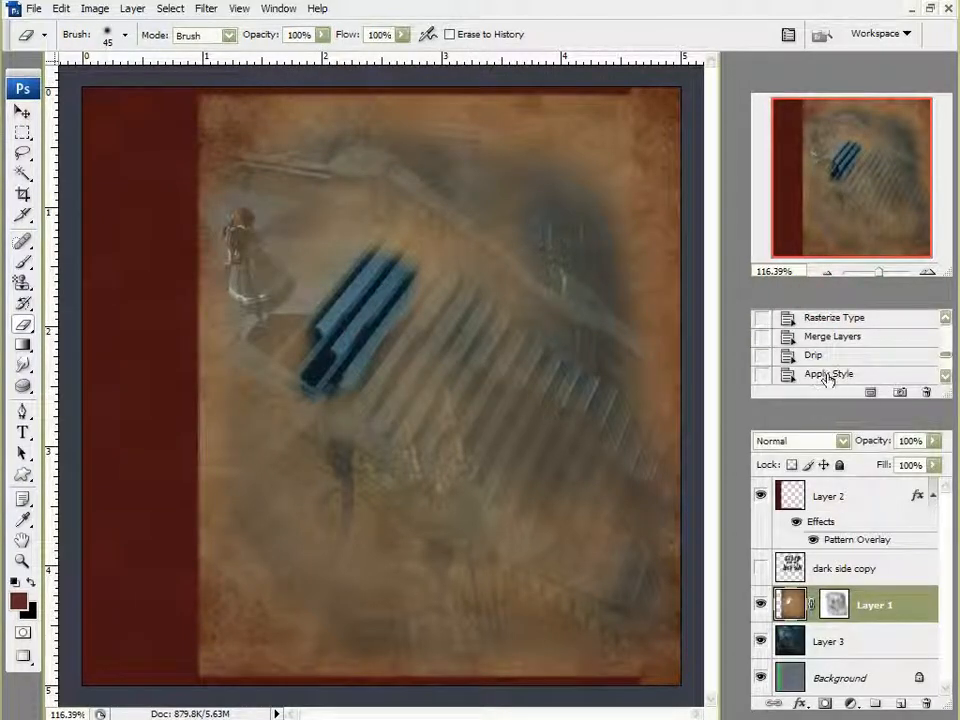
drag(948, 360, 945, 379)
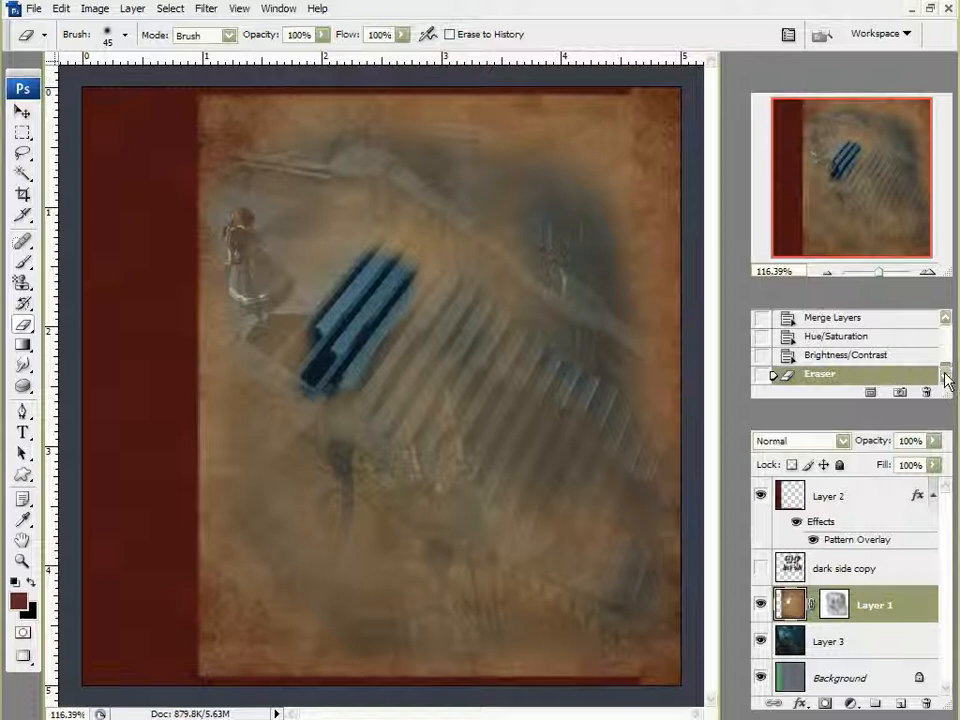
click(831, 356)
Activate the Brush tool on the paper layer and replace the current brushes with the rons__extreme grunge set.
click(864, 607)
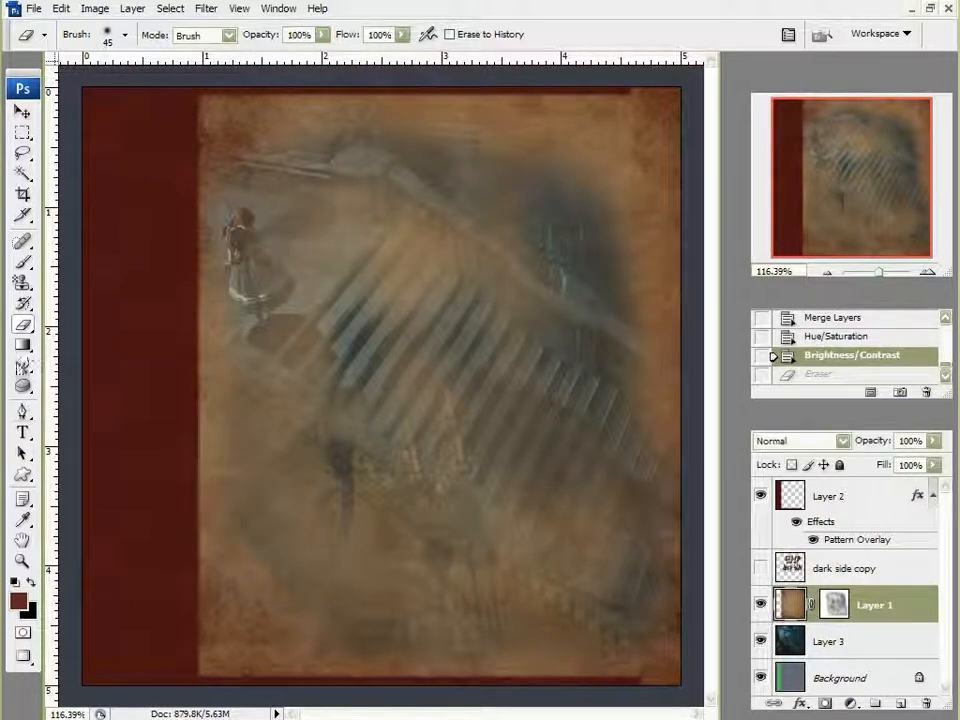
click(22, 262)
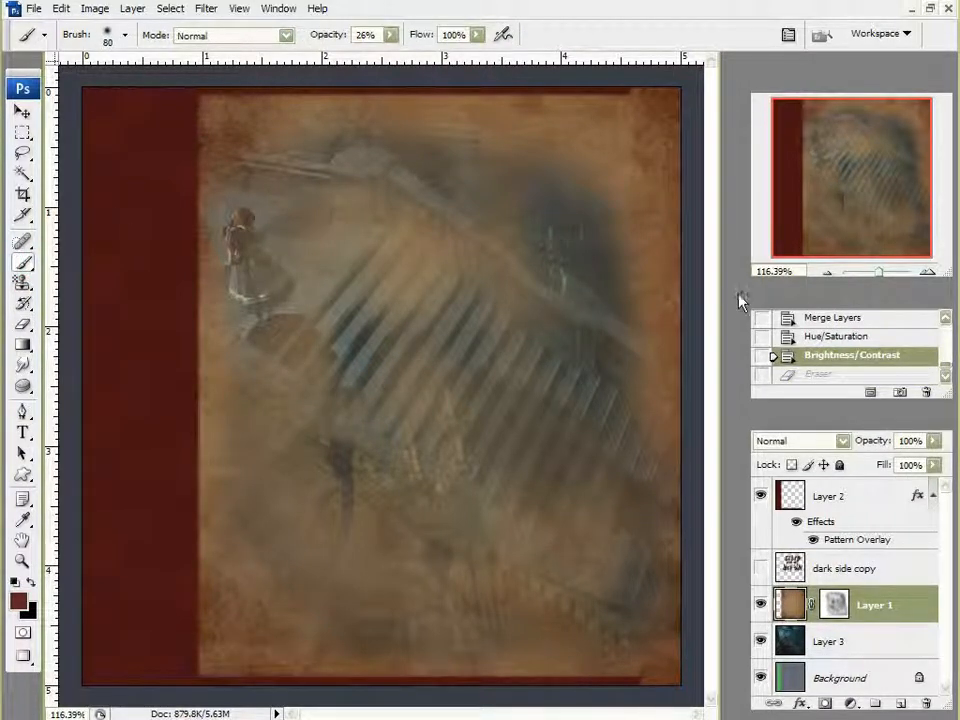
key(F5)
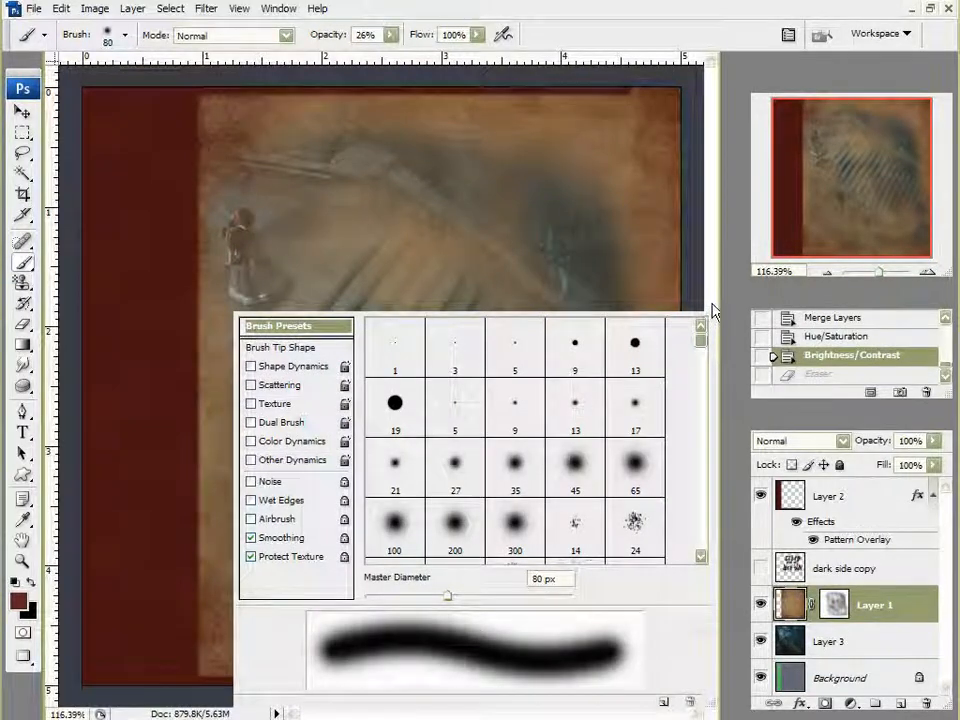
click(707, 317)
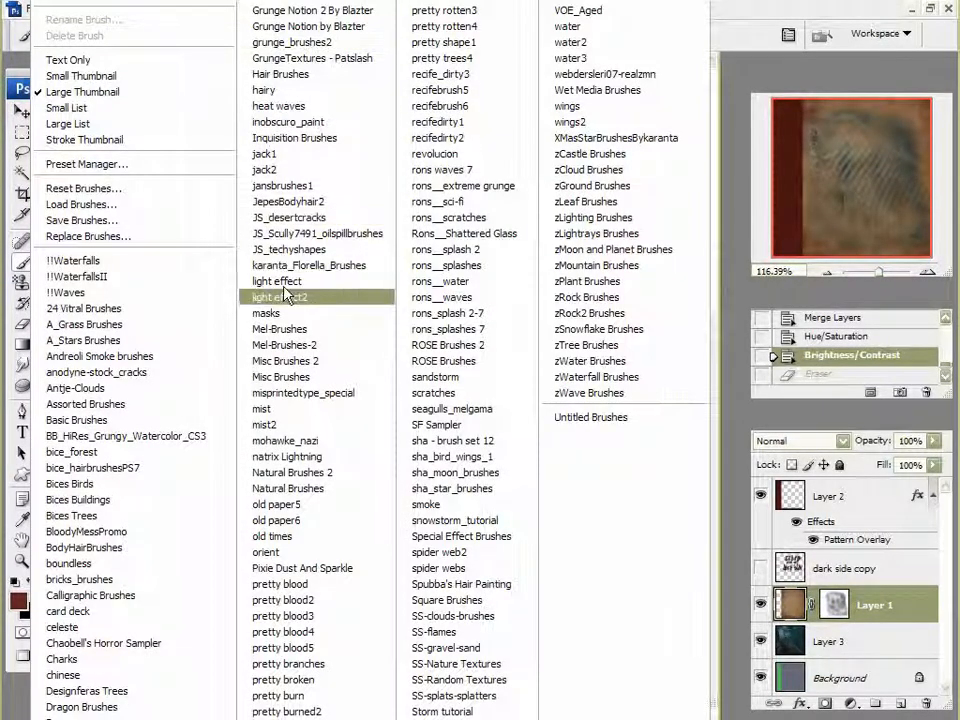
click(467, 188)
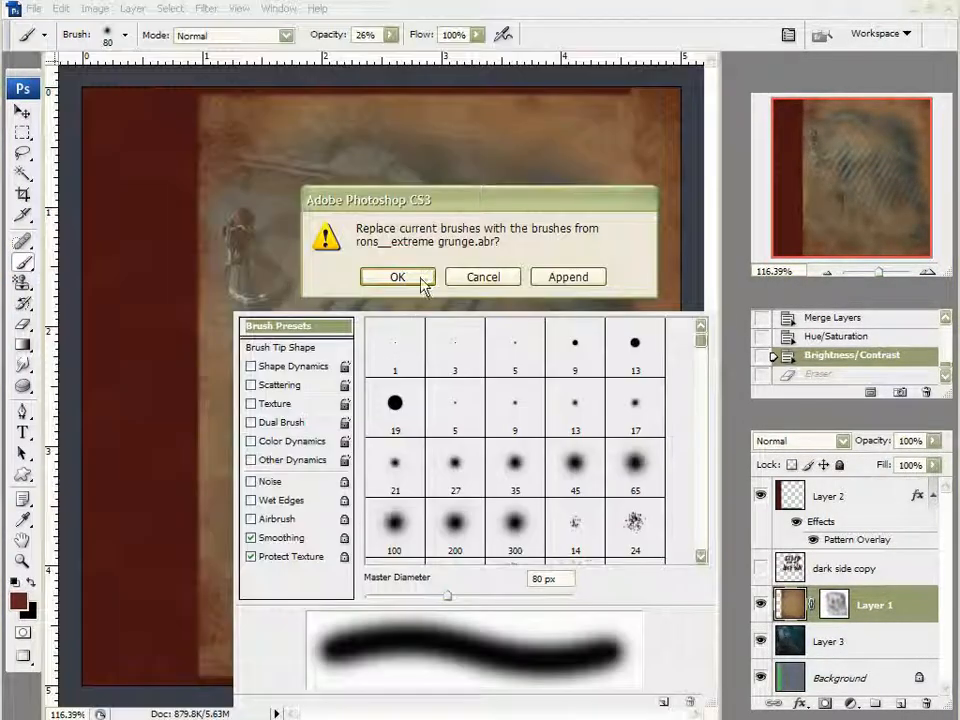
click(394, 274)
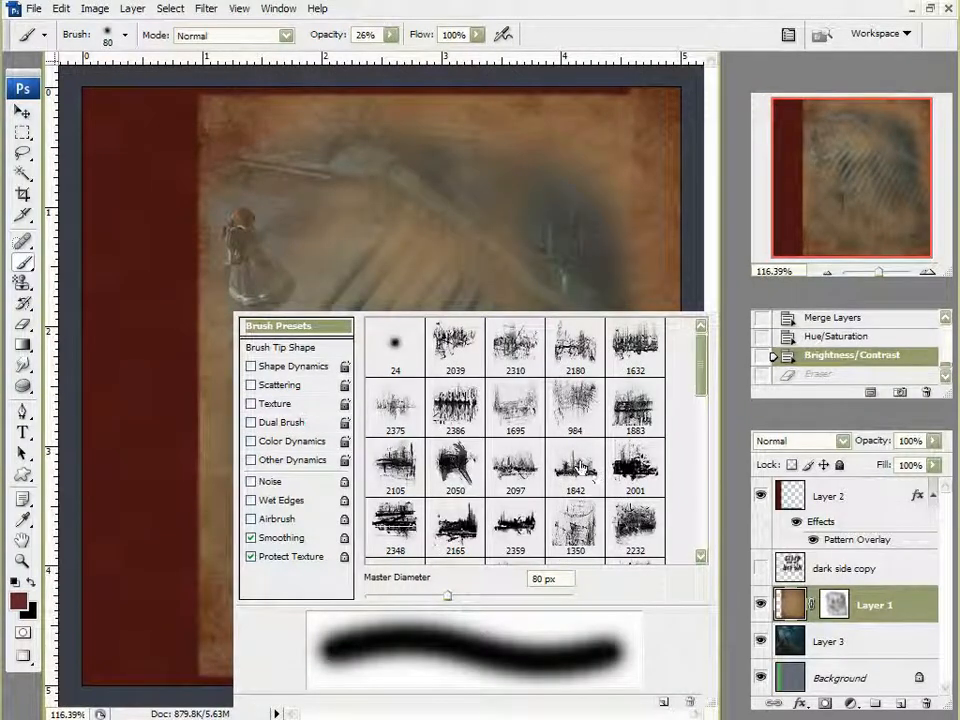
scroll(582, 467, down, 10)
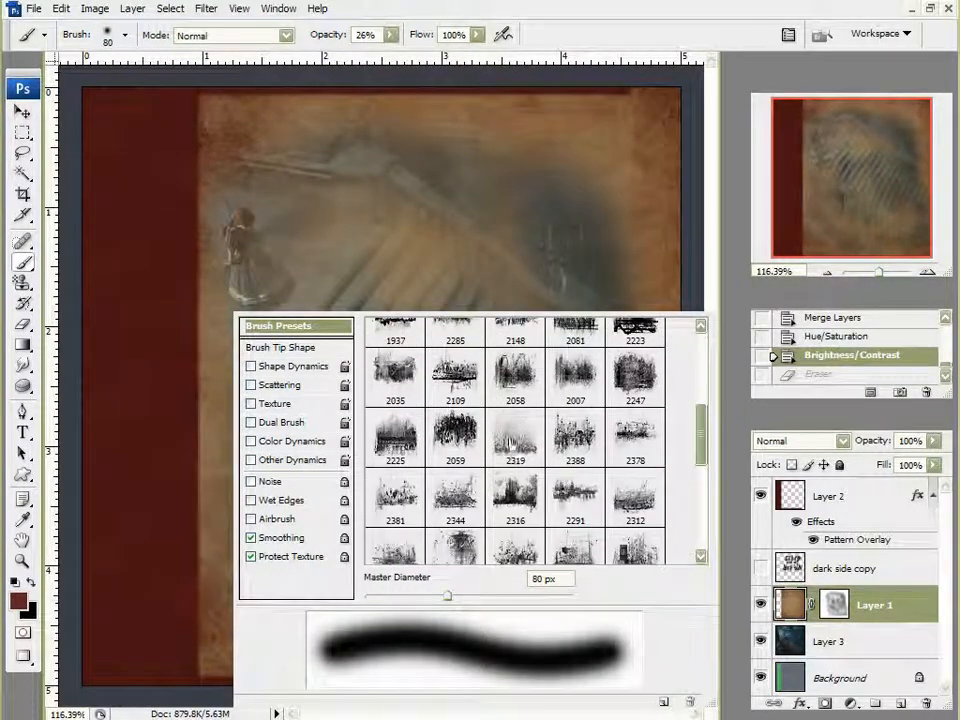
Choose the 2319 grunge brush and reduce its size to 700 px.
click(515, 432)
key(bracketleft)
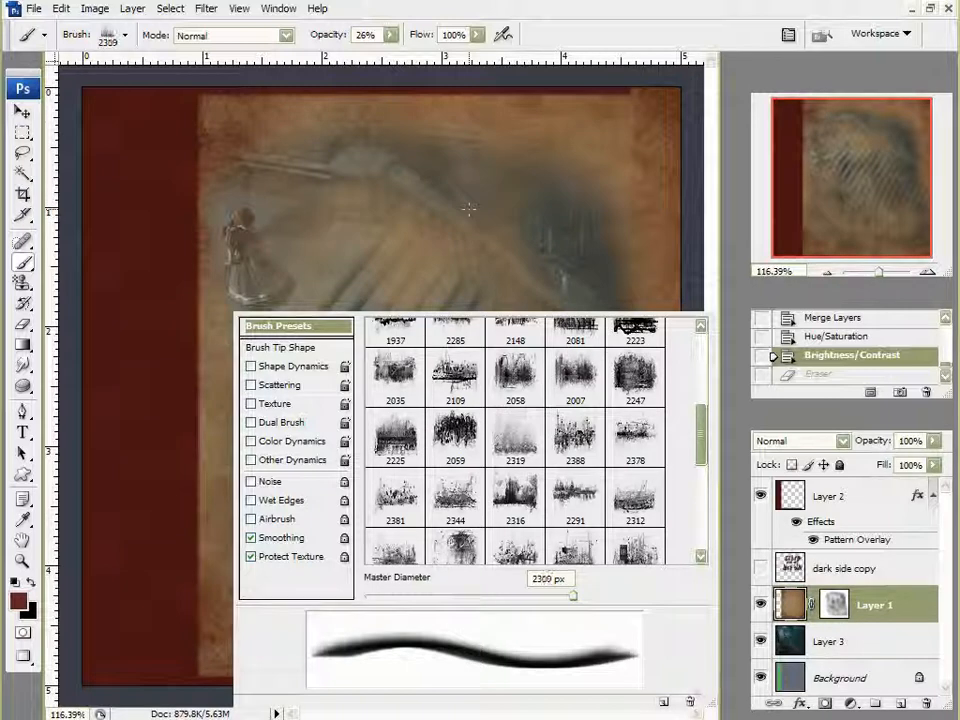
key(bracketleft)
key(bracketleft)
key(bracketleft)
key(bracketleft)
key(bracketleft)
key(bracketleft)
key(bracketleft)
key(bracketleft)
key(bracketleft)
key(bracketleft)
key(bracketleft)
key(bracketleft)
key(bracketleft)
key(bracketleft)
key(bracketleft)
key(bracketleft)
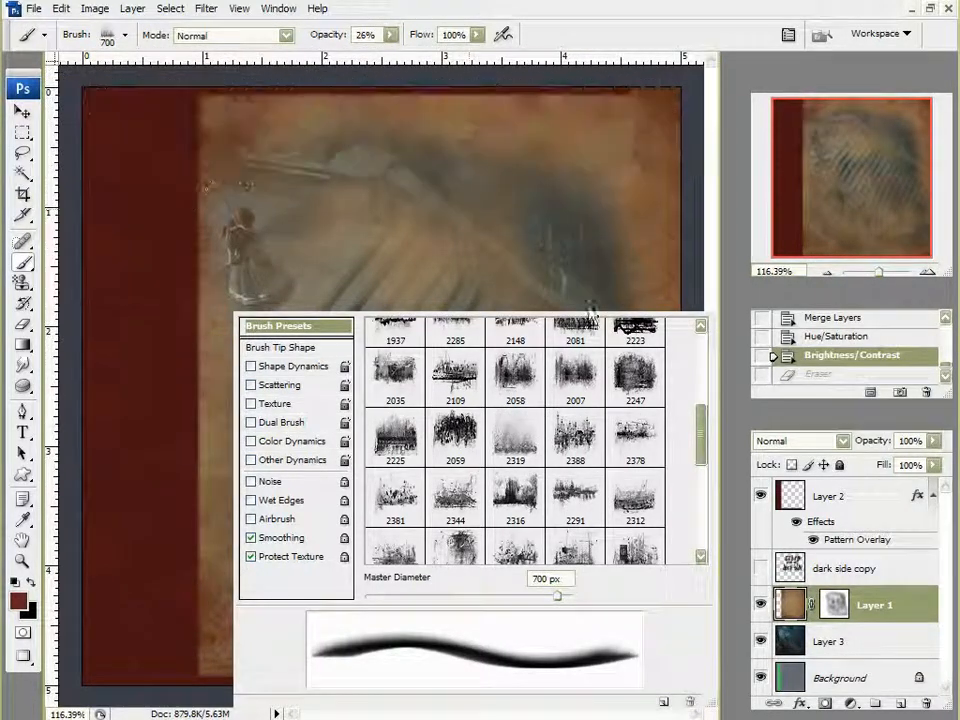
click(733, 325)
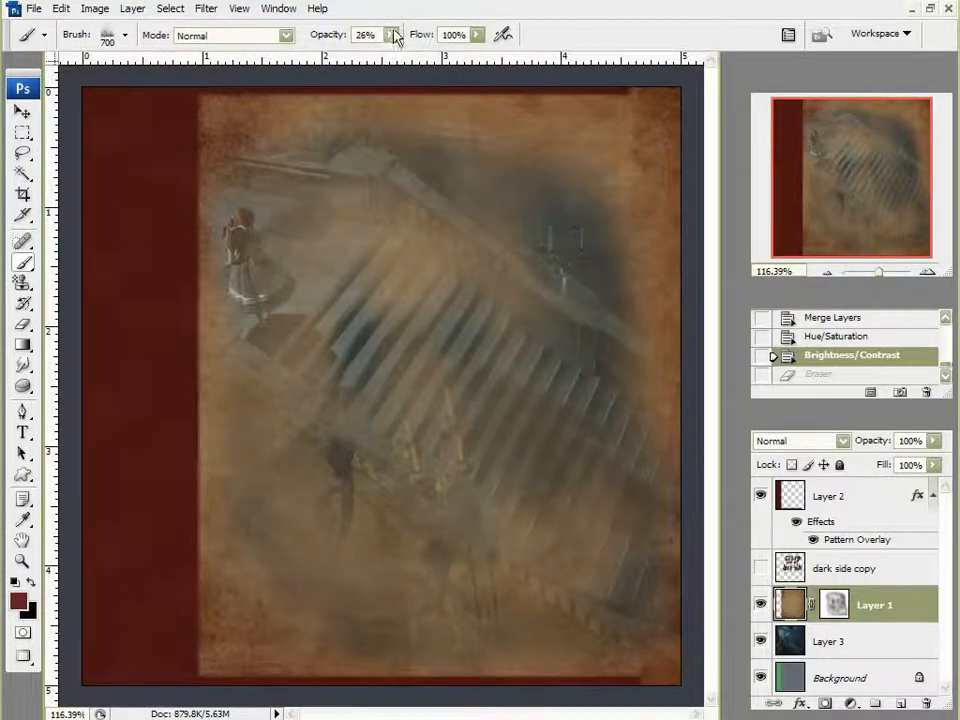
Set the brush opacity to 77% and stamp the dark red grunge texture over the lower part of the paper layer.
click(477, 594)
drag(390, 35, 430, 60)
key(7)
key(7)
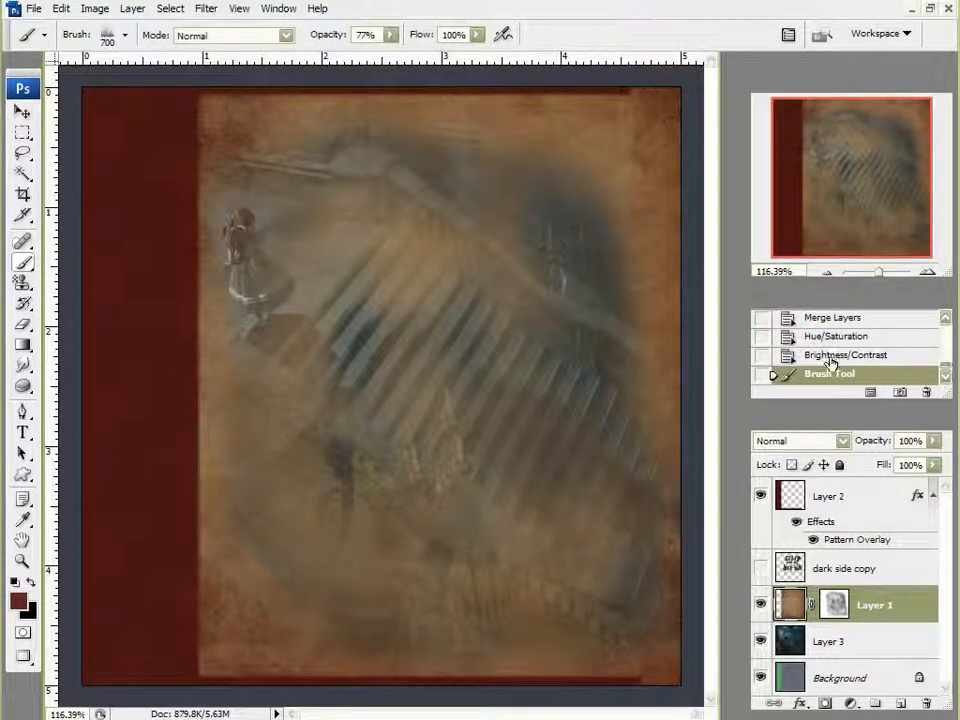
click(829, 357)
click(862, 619)
click(553, 613)
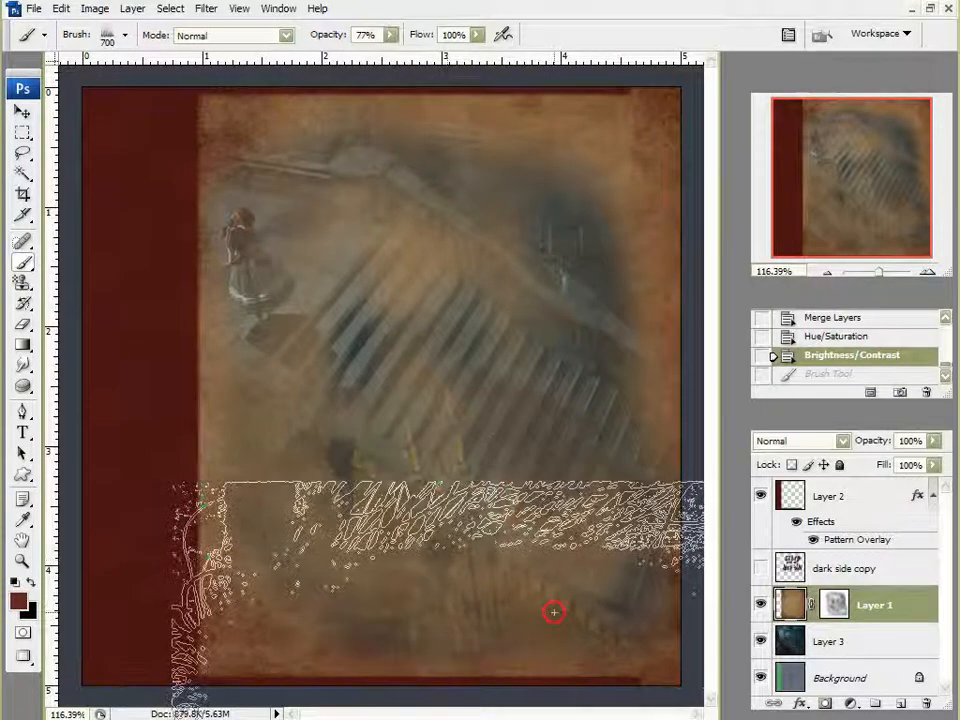
drag(530, 470, 513, 130)
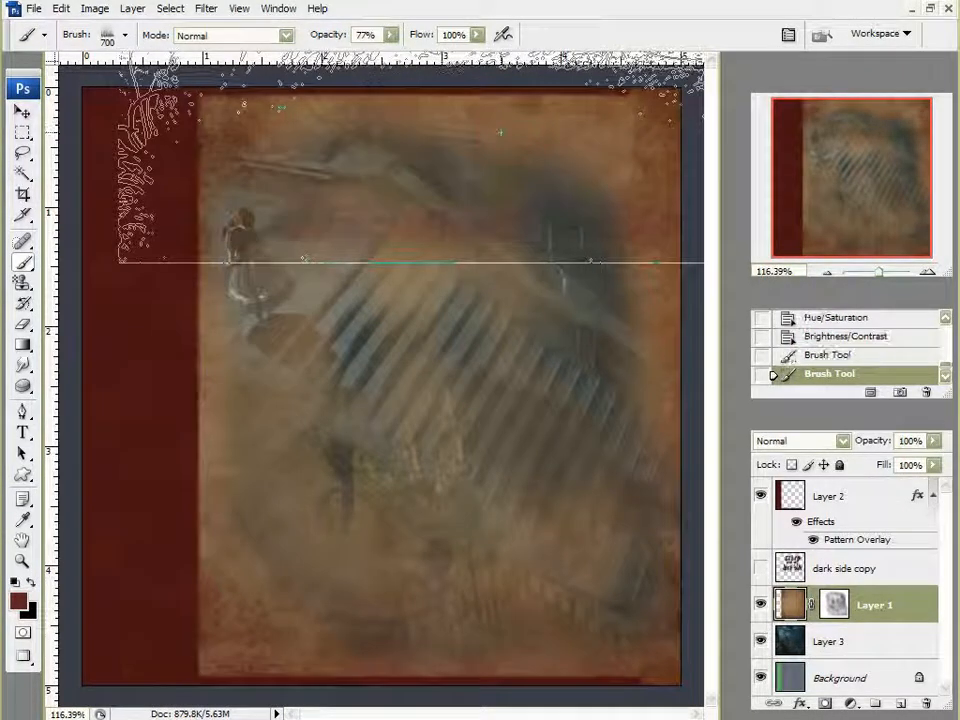
click(825, 355)
Choose the 2388 grunge brush and set its size to 1600 px.
key(F5)
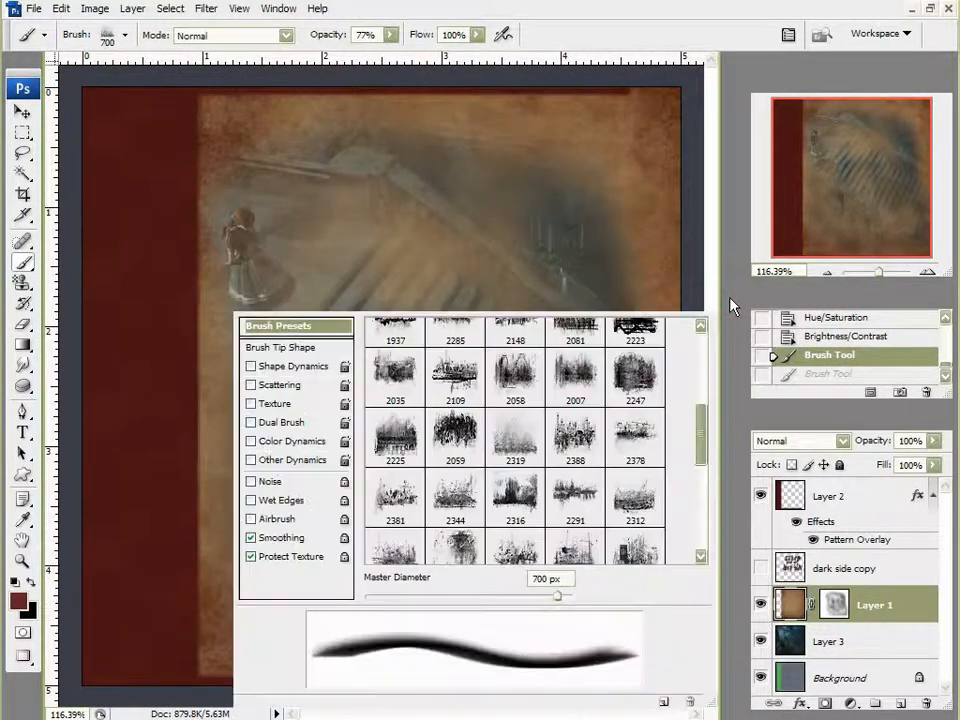
click(575, 437)
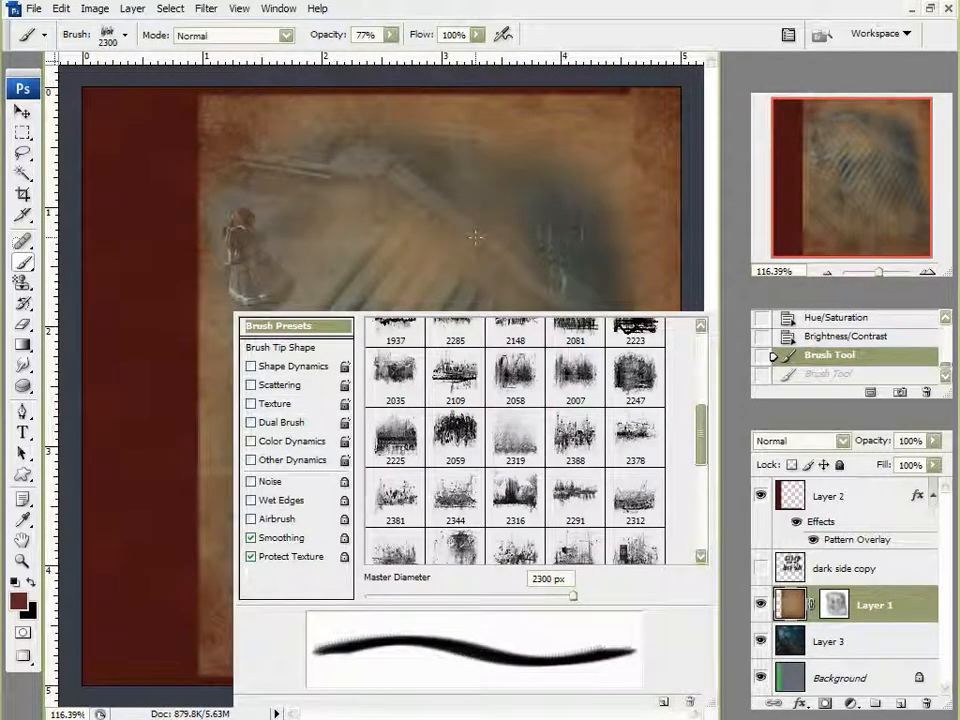
key(bracketleft)
key(bracketleft)
key(bracketleft)
key(bracketleft)
key(bracketleft)
key(bracketleft)
key(bracketleft)
key(bracketleft)
key(bracketleft)
key(bracketleft)
key(bracketleft)
key(bracketleft)
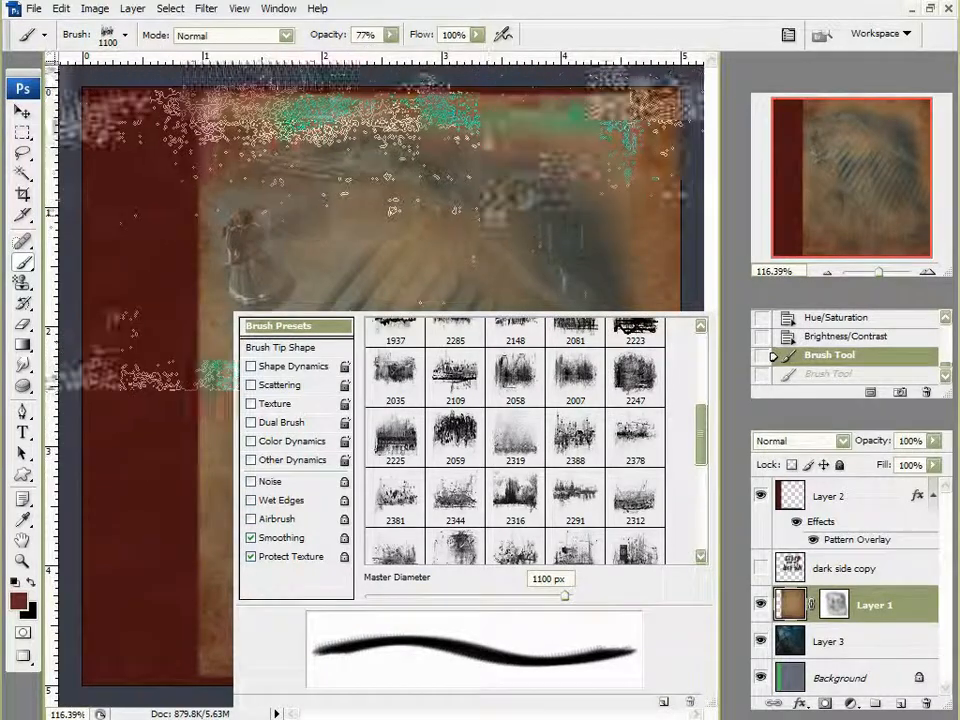
click(733, 300)
key(bracketright)
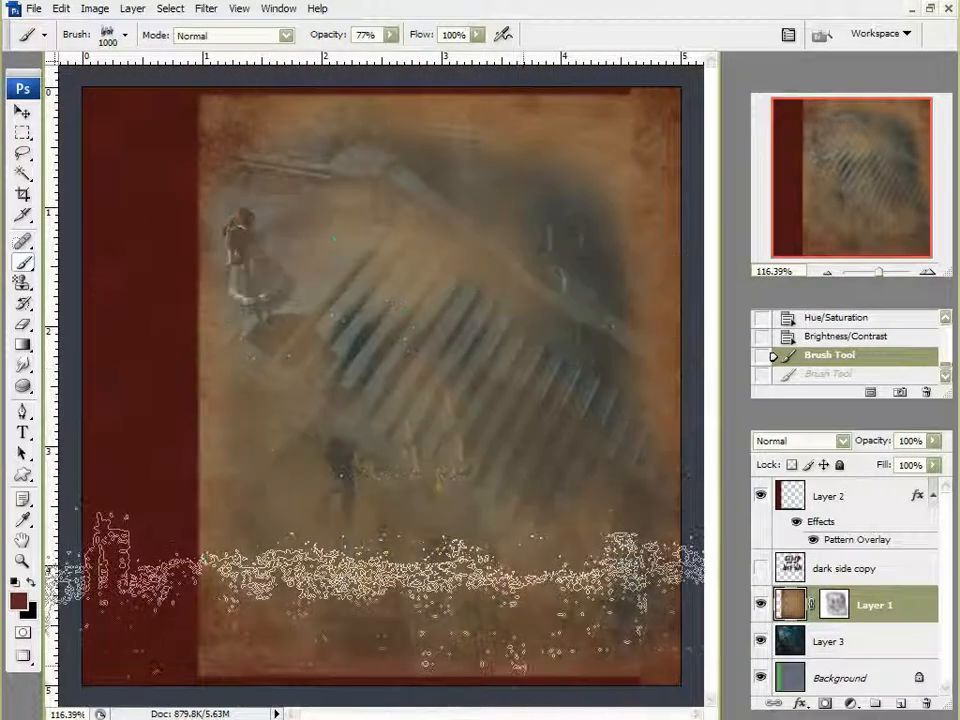
key(bracketright)
key(bracketright)
key(bracketright)
key(bracketright)
key(bracketright)
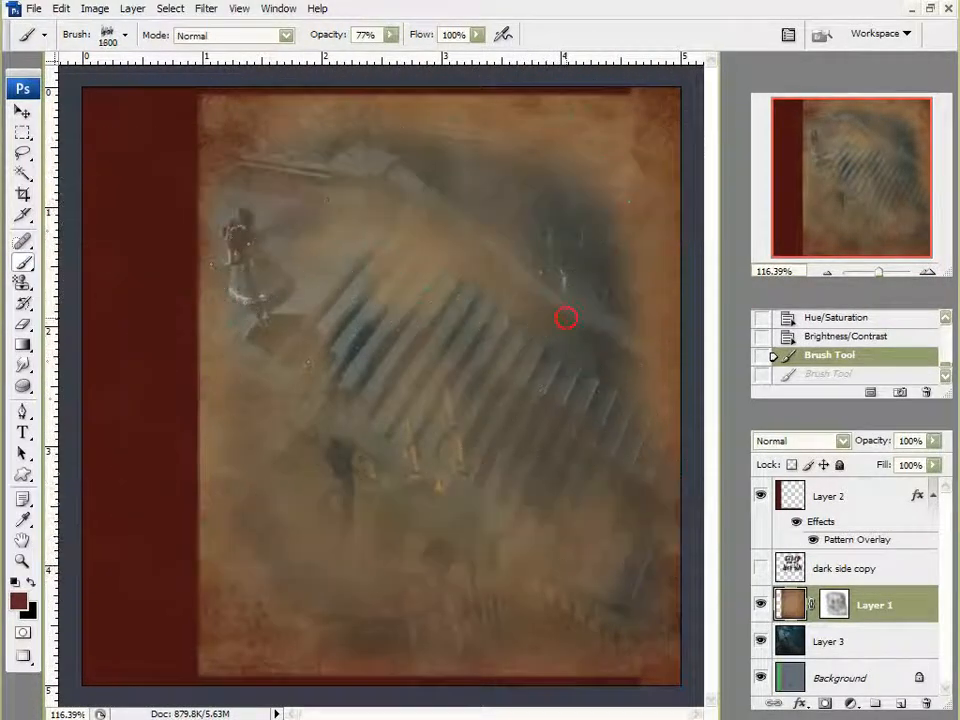
Lower the brush opacity to 53% and stamp the 2388 grunge texture across the lower half of the paper.
click(561, 317)
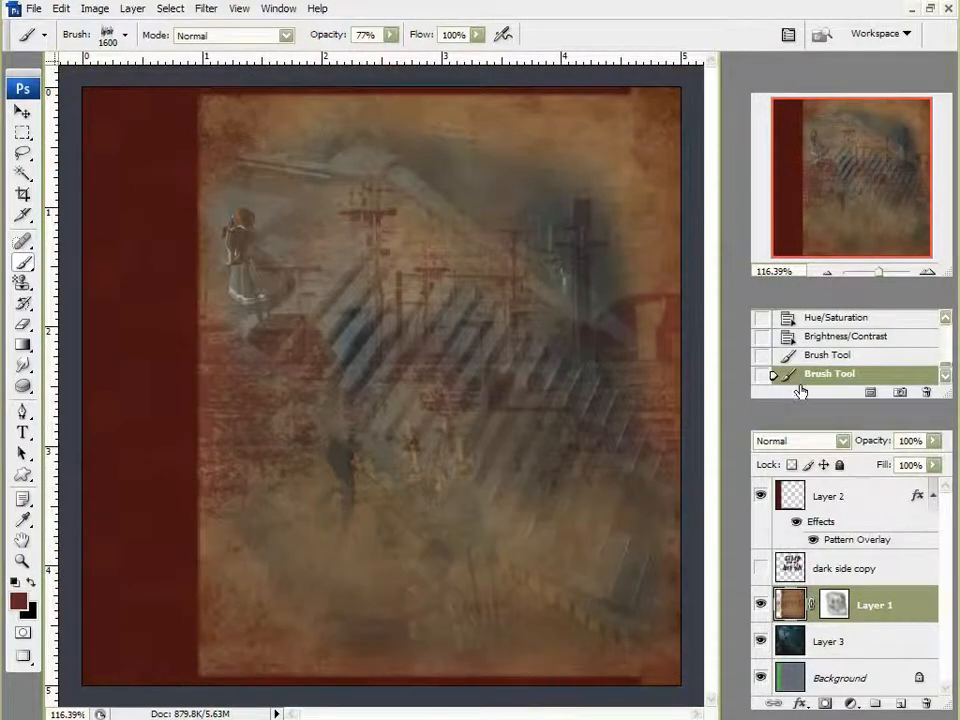
click(812, 358)
drag(392, 35, 361, 60)
click(574, 43)
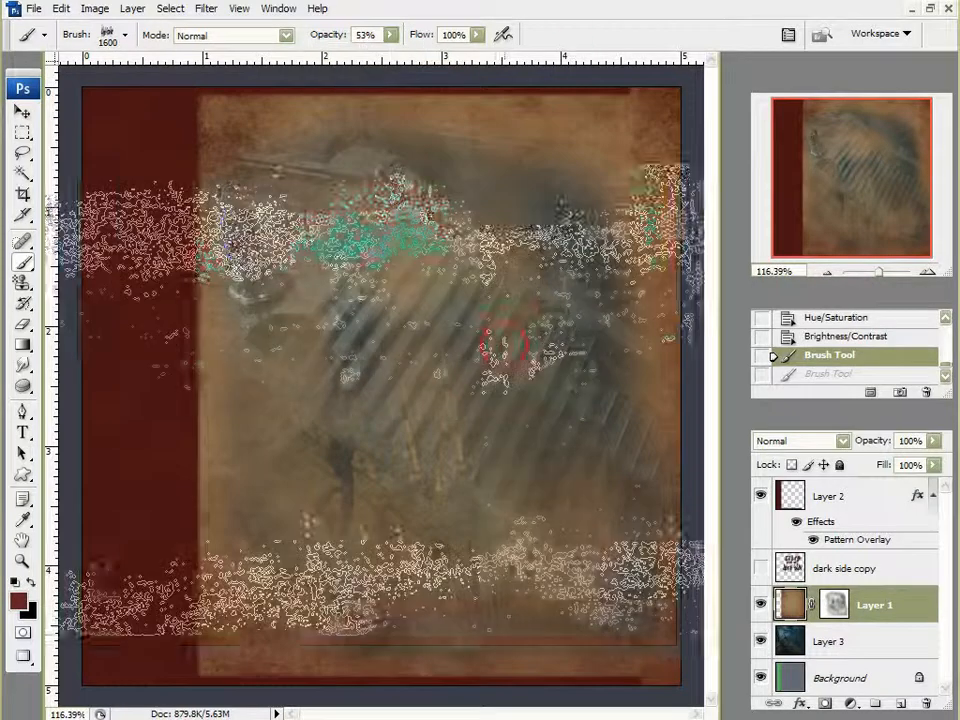
click(380, 470)
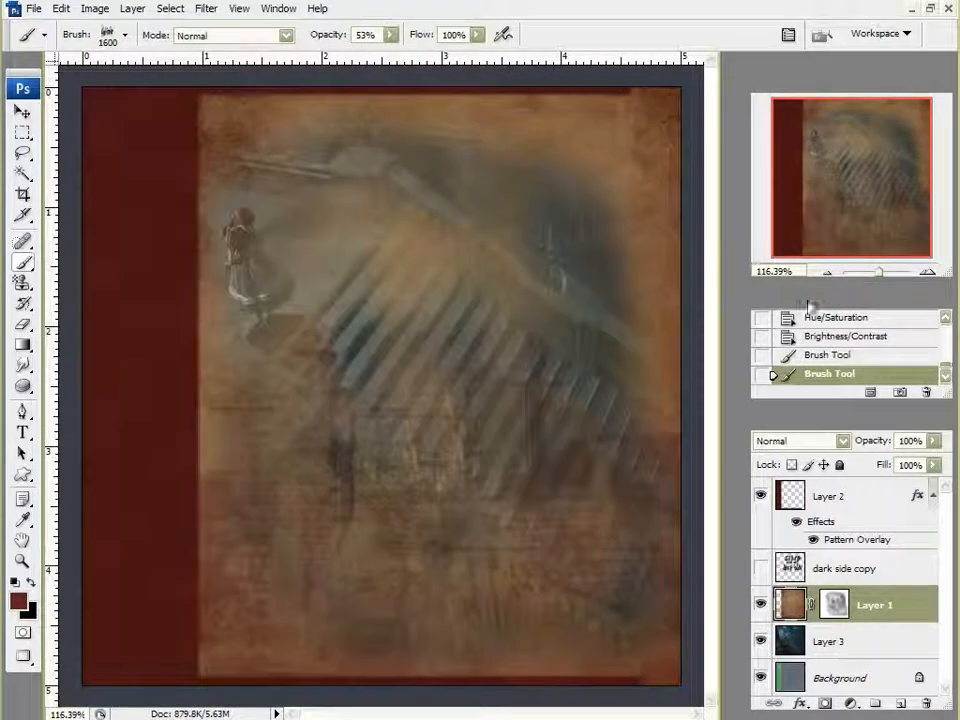
Rotate the grunge brush tip to -90° and stamp it vertically down the right side of the paper.
key(F5)
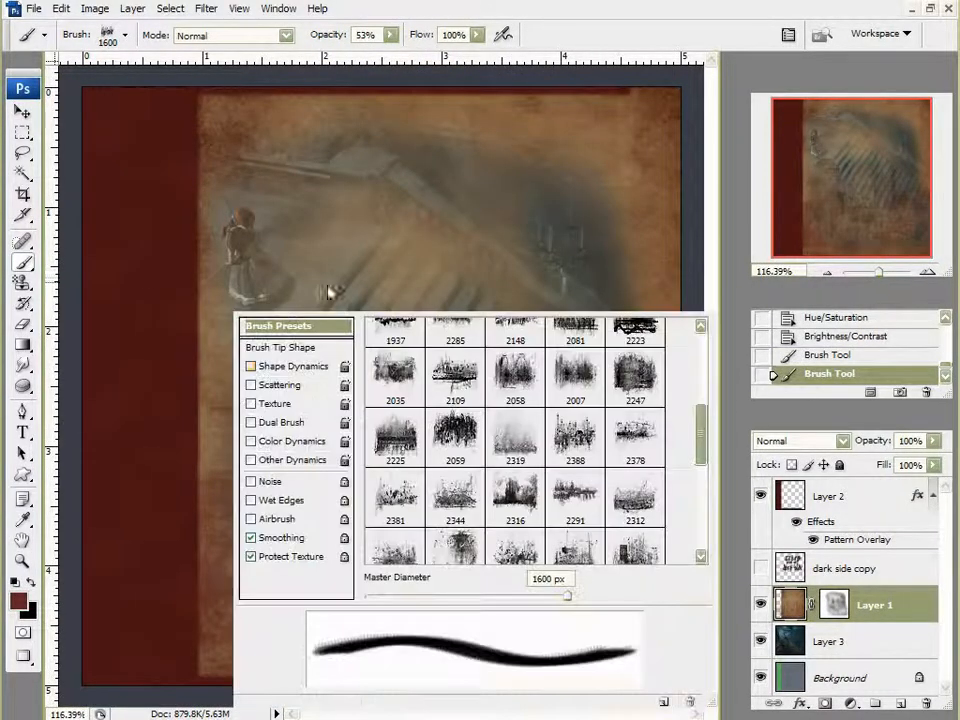
click(285, 347)
drag(543, 505, 516, 546)
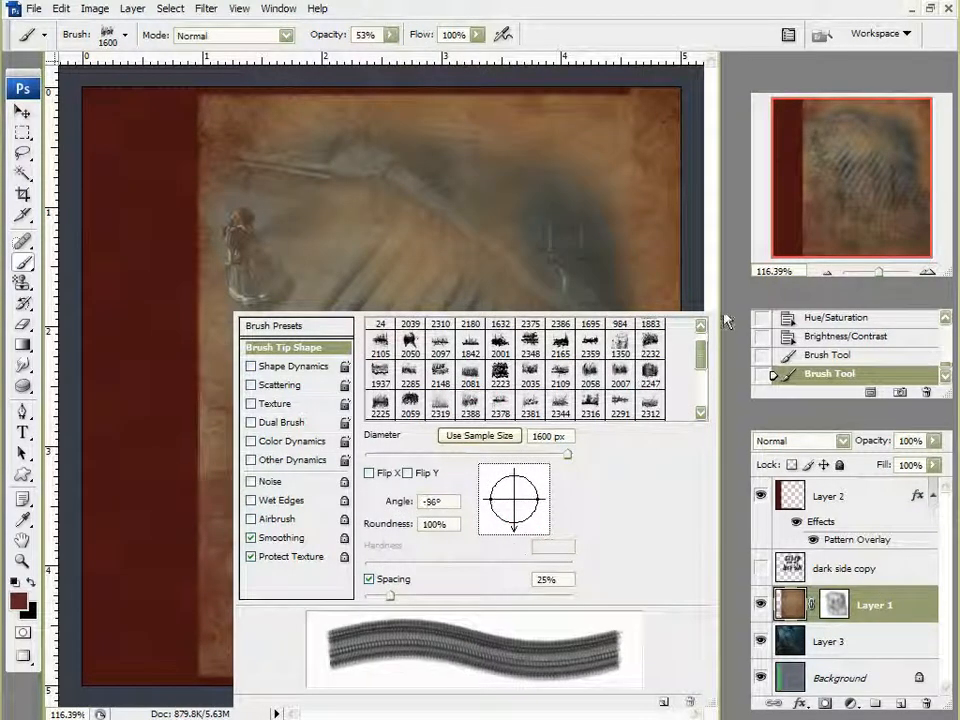
click(548, 224)
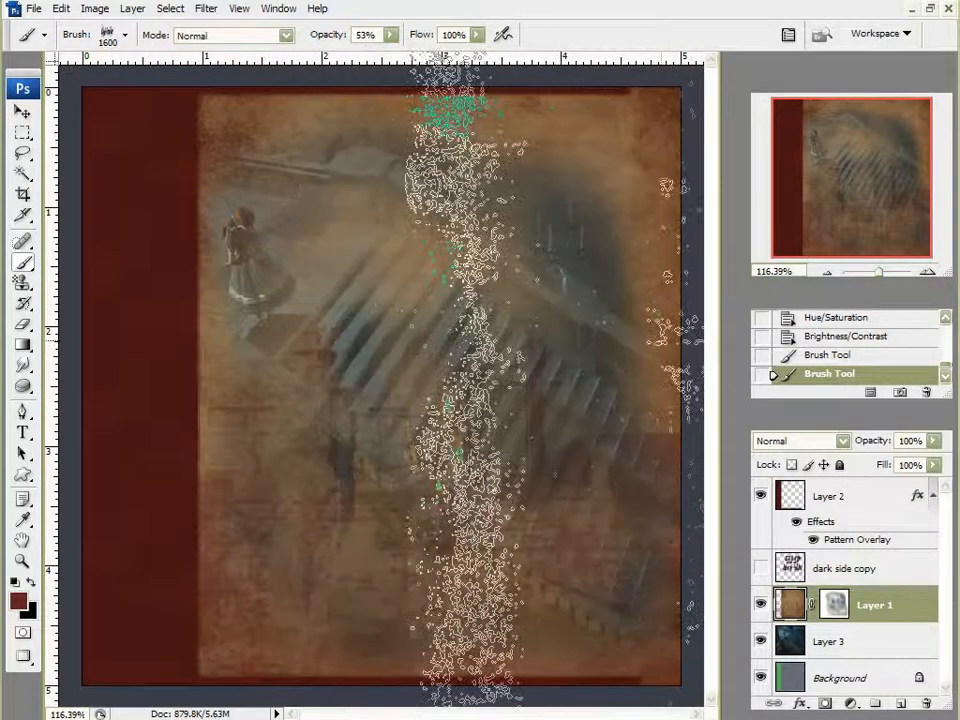
click(467, 380)
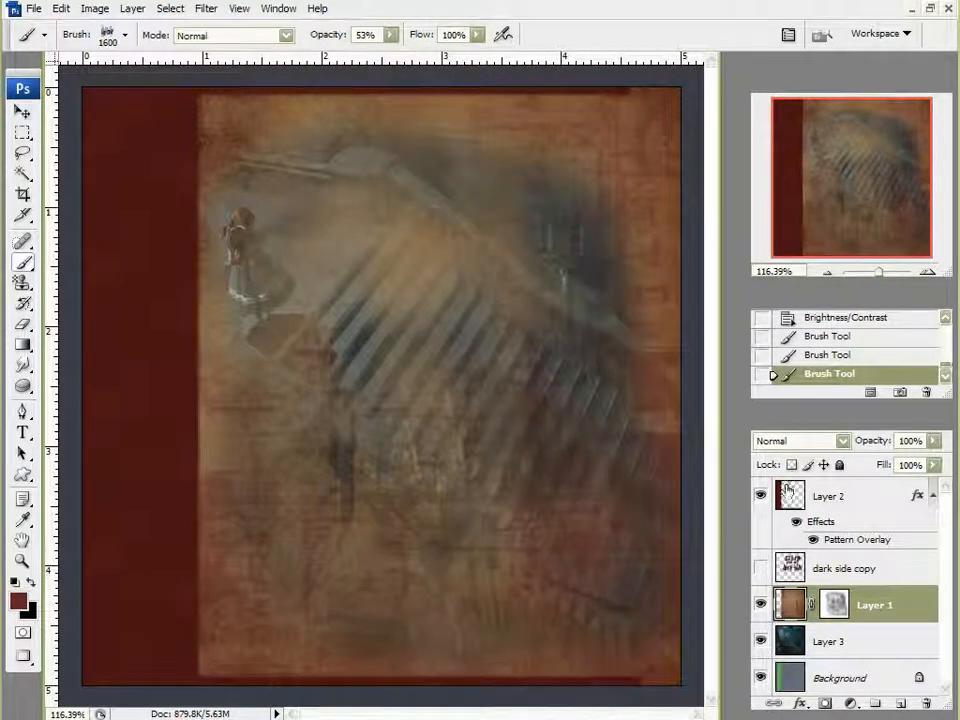
Pick a different grunge brush from the loaded presets and reduce its size to 700 px.
click(736, 302)
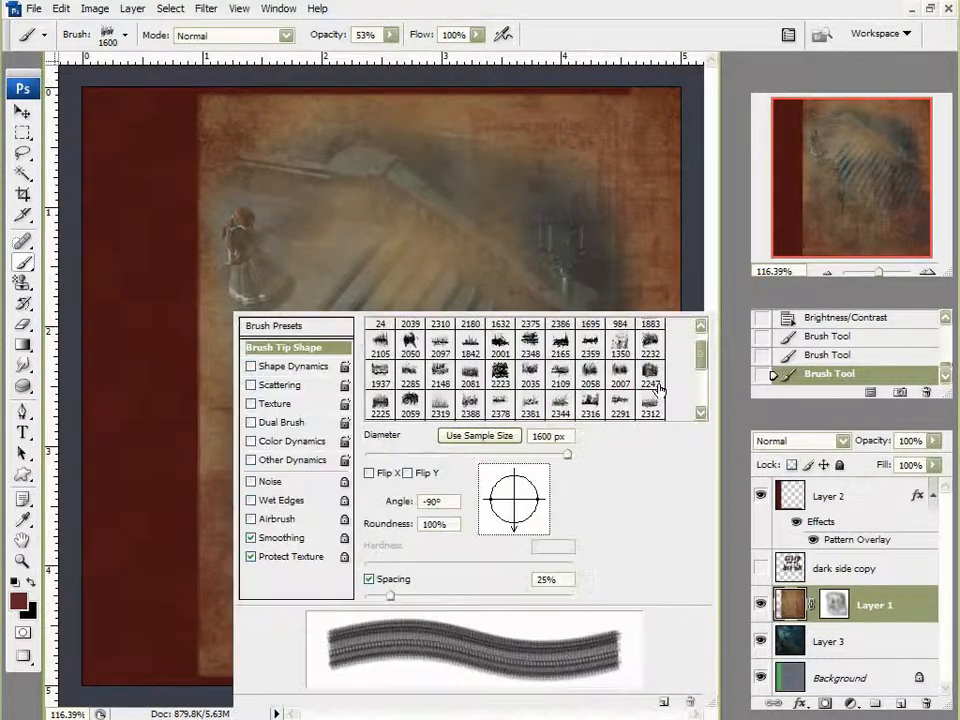
click(270, 326)
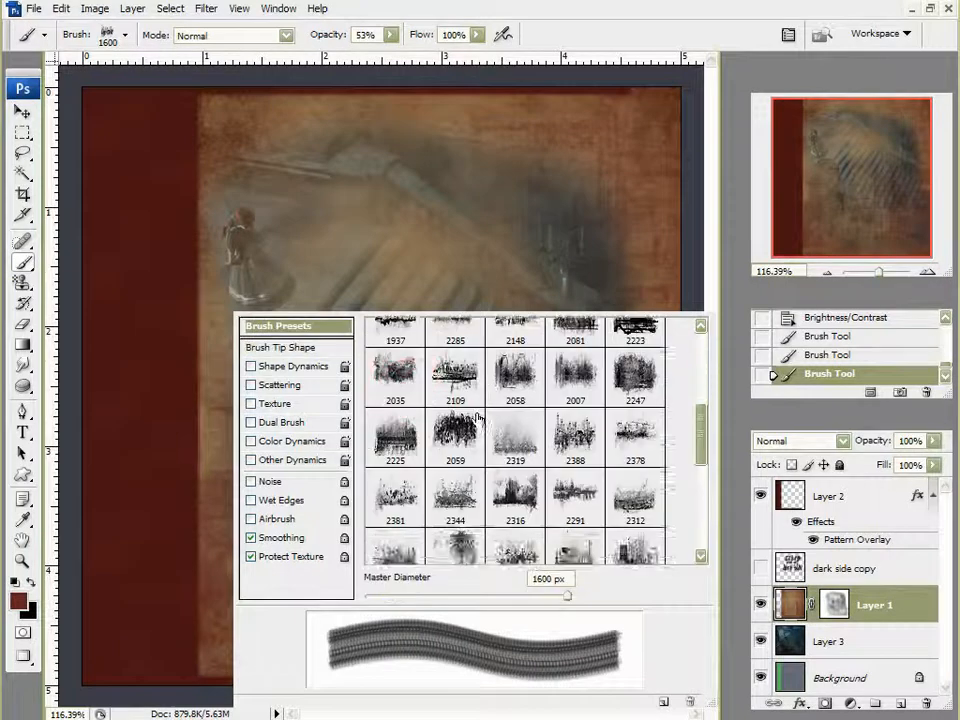
scroll(540, 400, up, 2)
click(575, 360)
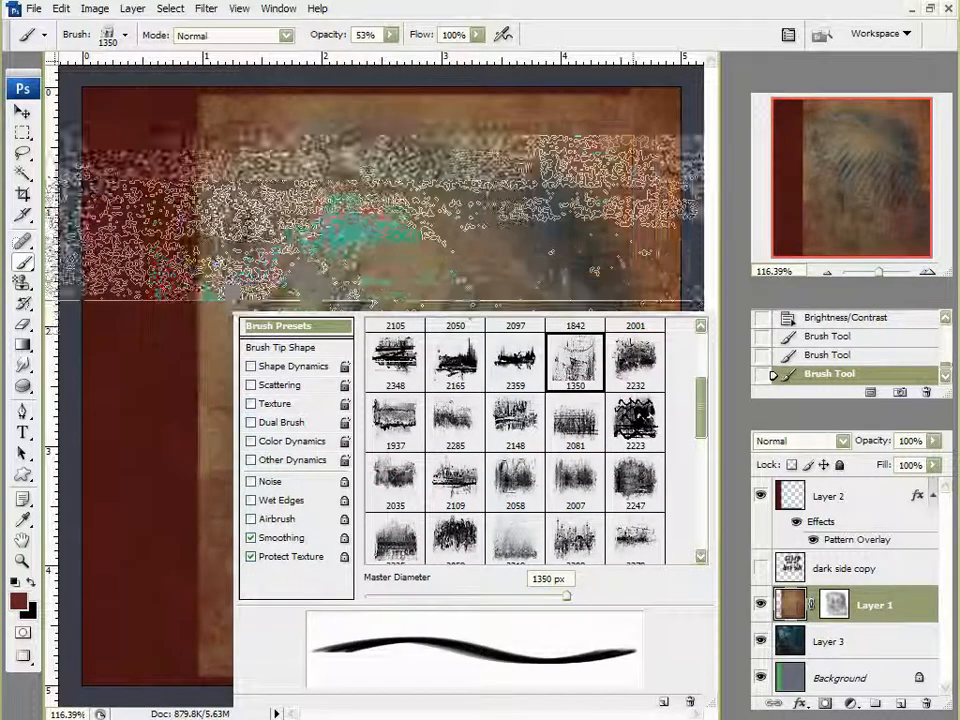
click(620, 410)
key(bracketleft)
scroll(455, 515, down, 3)
click(455, 512)
click(726, 303)
key(bracketleft)
key(bracketleft)
key(bracketleft)
key(bracketleft)
key(bracketleft)
key(bracketleft)
key(bracketleft)
key(bracketleft)
key(bracketleft)
key(bracketleft)
key(bracketleft)
key(bracketleft)
key(bracketleft)
key(bracketleft)
key(bracketleft)
key(bracketleft)
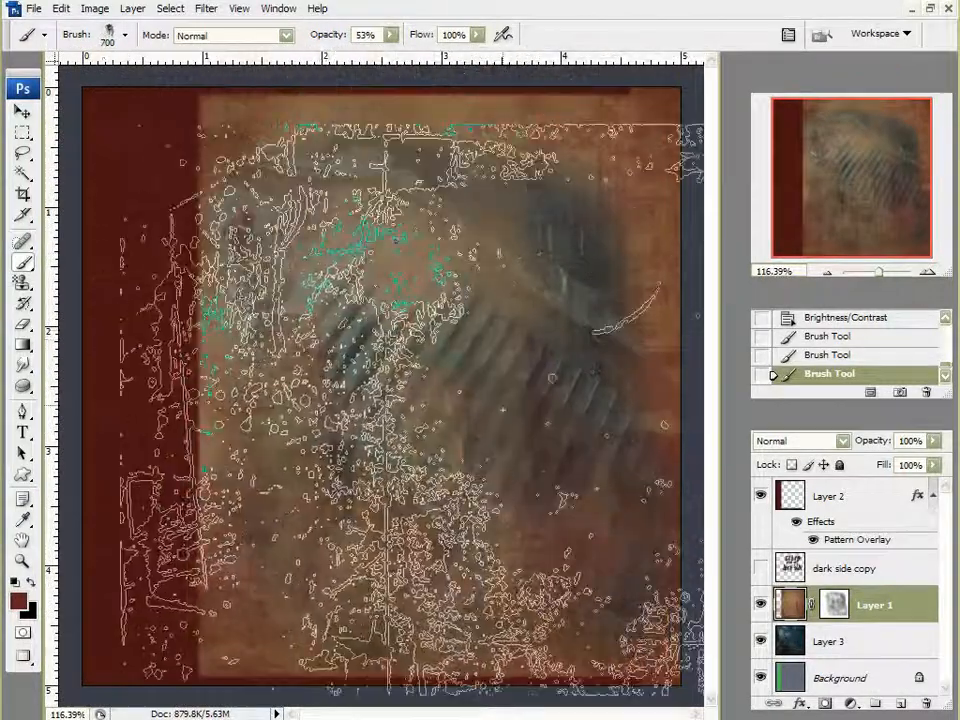
Stamp the 700 px grunge brush over the paper and reduce the brush size to 500 px.
click(493, 336)
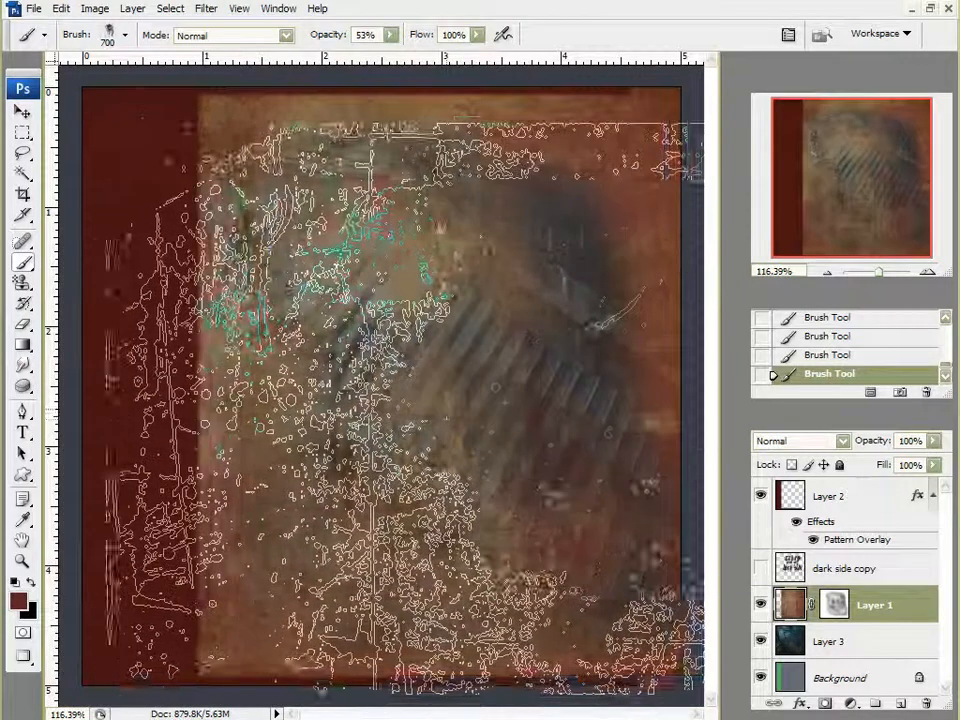
key([)
key([)
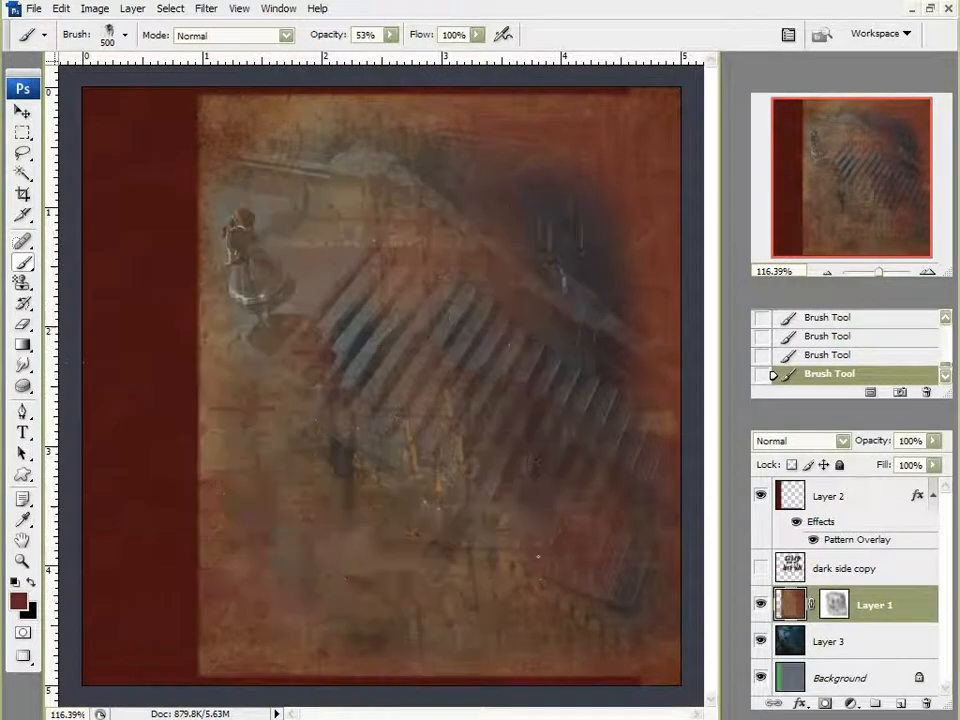
Add a drop shadow to Layer 1 with an 11 px distance, a slightly raised spread and a reduced size.
click(22, 111)
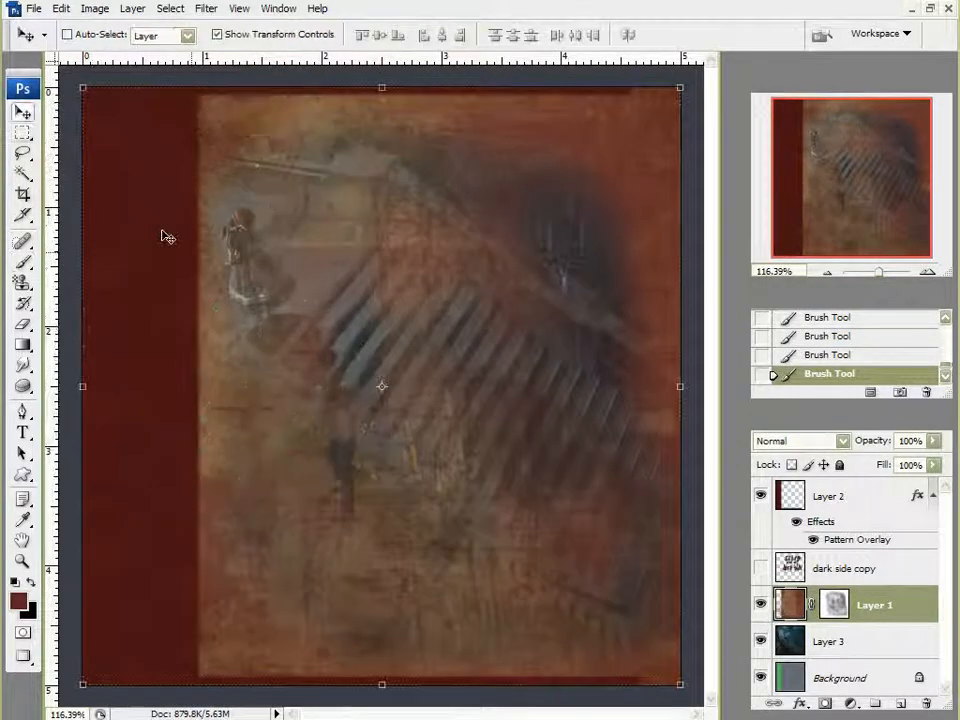
double_click(924, 606)
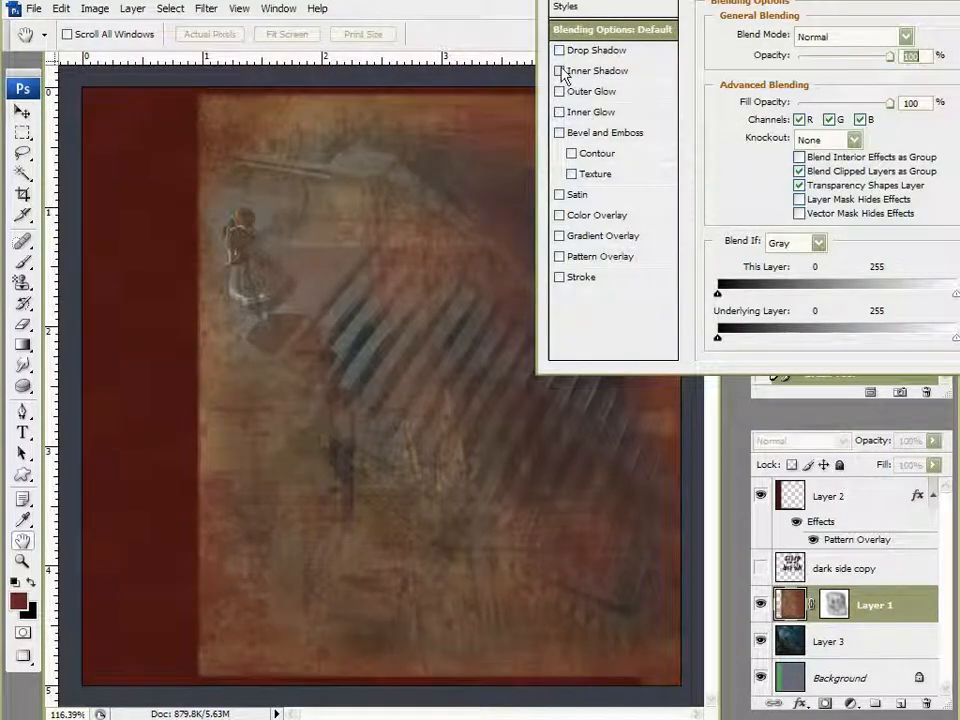
click(559, 50)
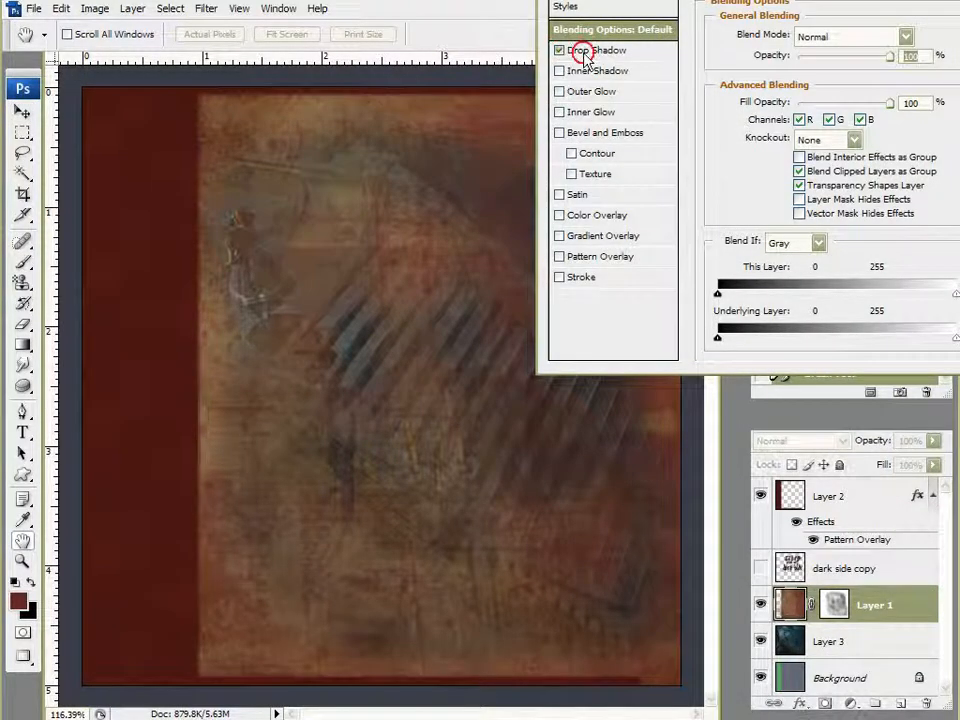
click(586, 55)
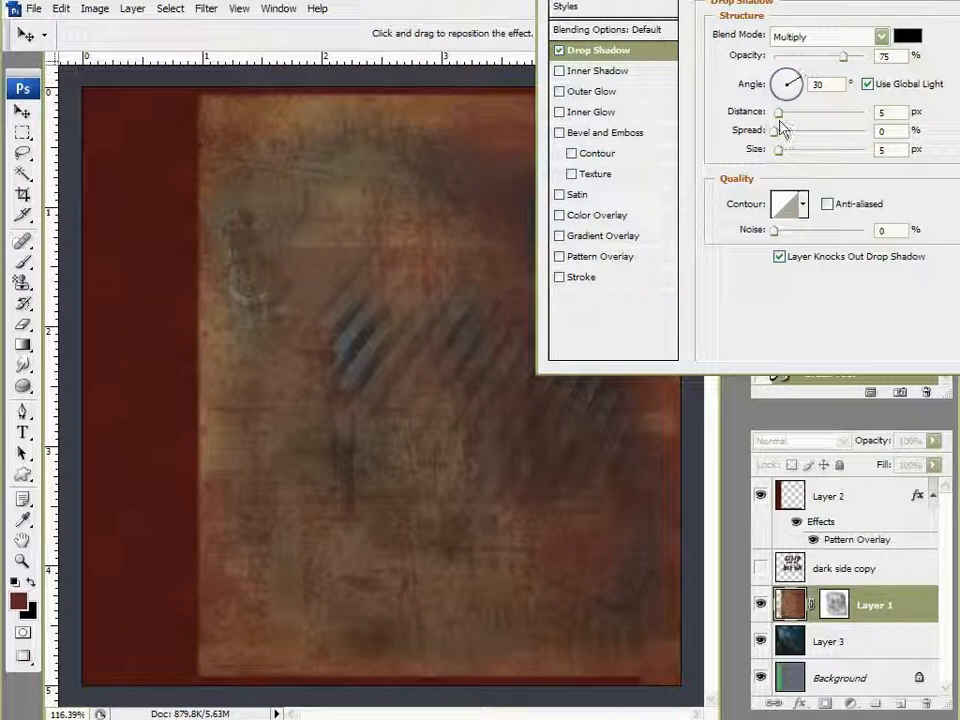
mouse_move(783, 118)
mouse_down()
mouse_move(803, 122)
mouse_move(780, 134)
mouse_up()
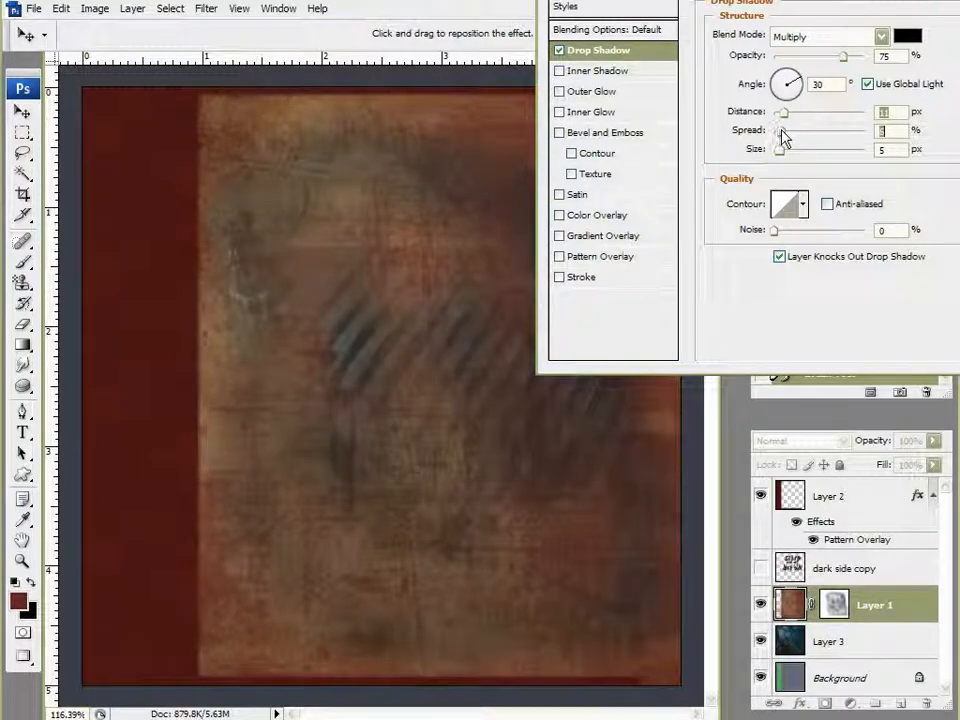
click(878, 131)
mouse_move(779, 149)
mouse_down()
mouse_move(787, 150)
mouse_move(780, 157)
mouse_up()
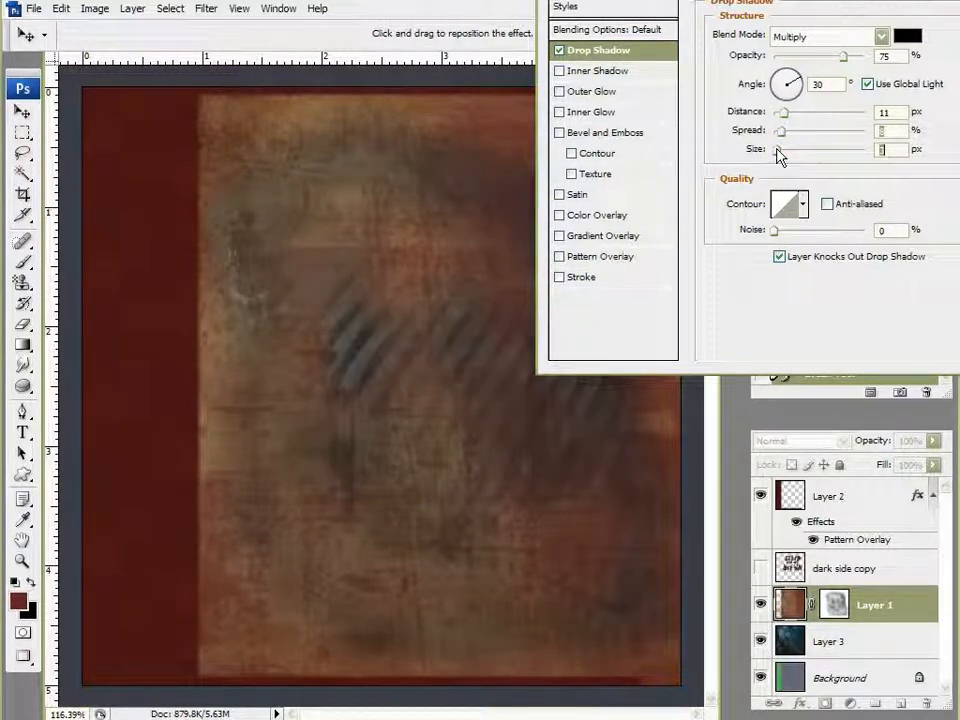
key(Return)
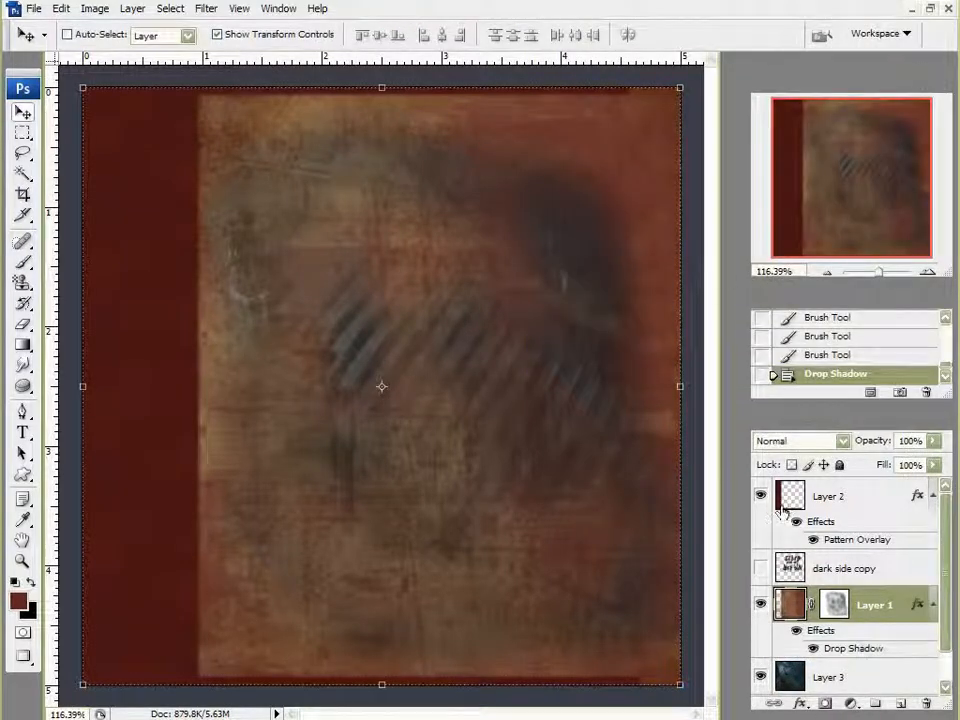
Show the dark side copy lettering layer and save the cover as the JPEG file Cover copy.jpg at maximum quality 12.
click(761, 568)
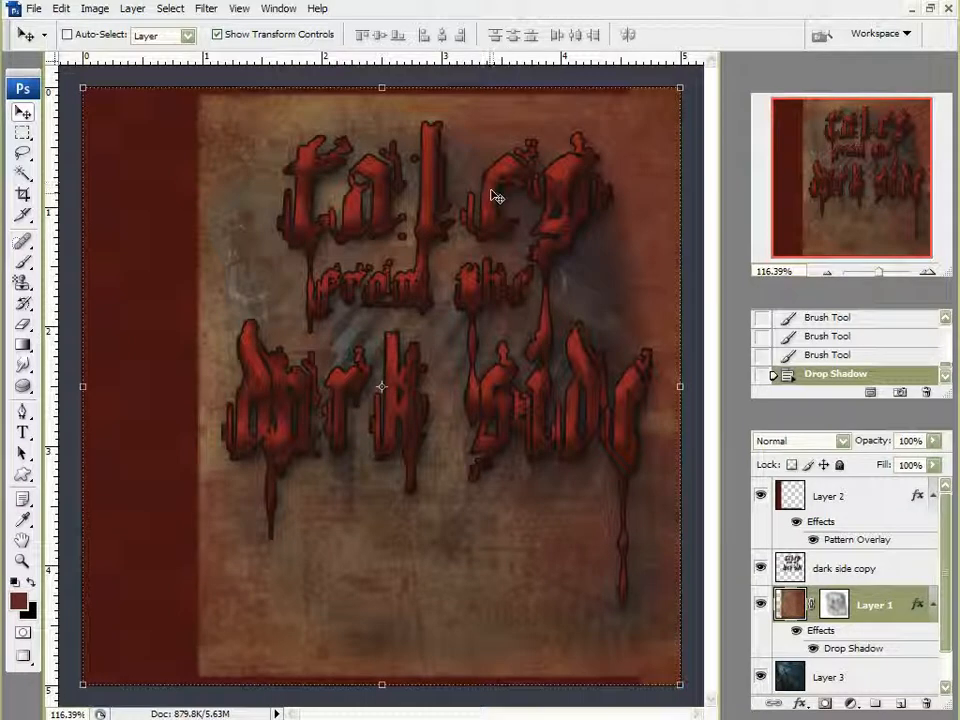
scroll(497, 220, down, 1)
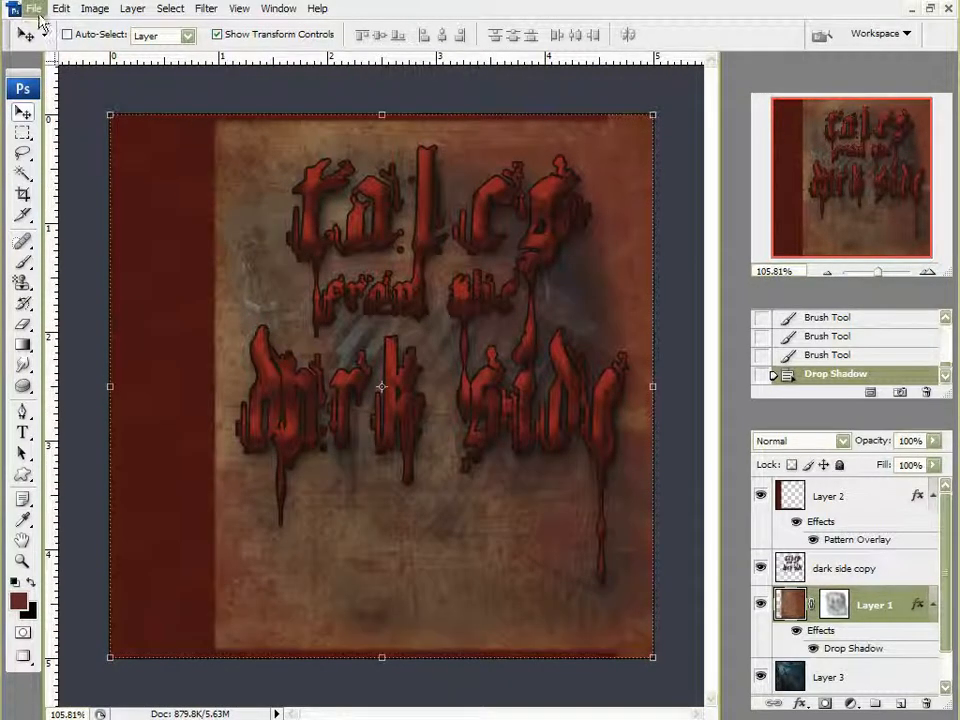
click(33, 8)
click(60, 205)
click(33, 8)
click(71, 222)
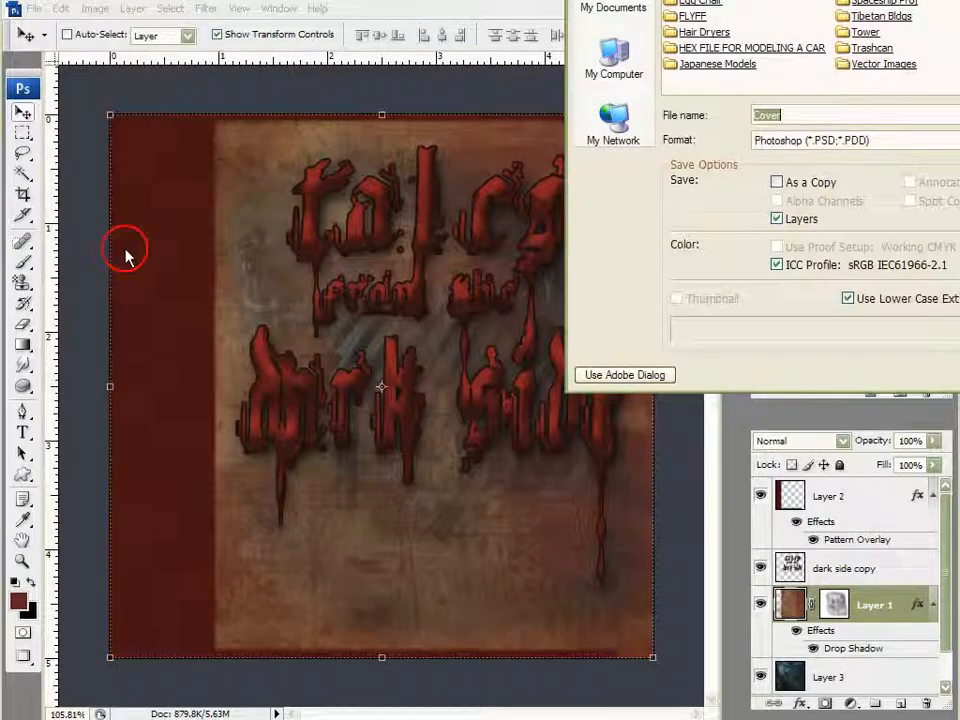
click(808, 140)
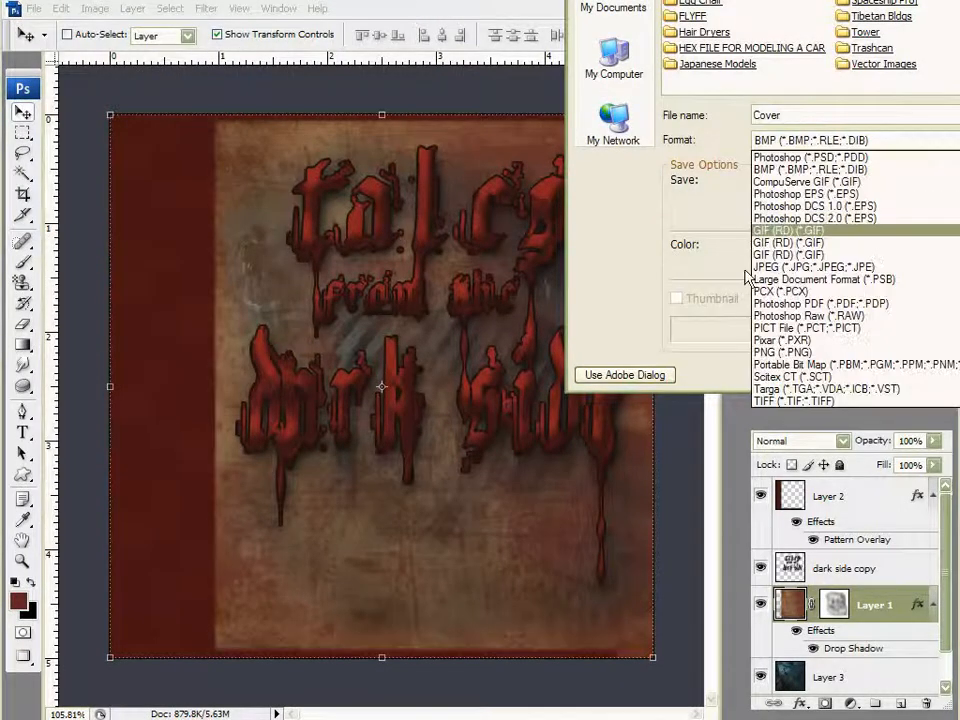
click(815, 265)
click(959, 115)
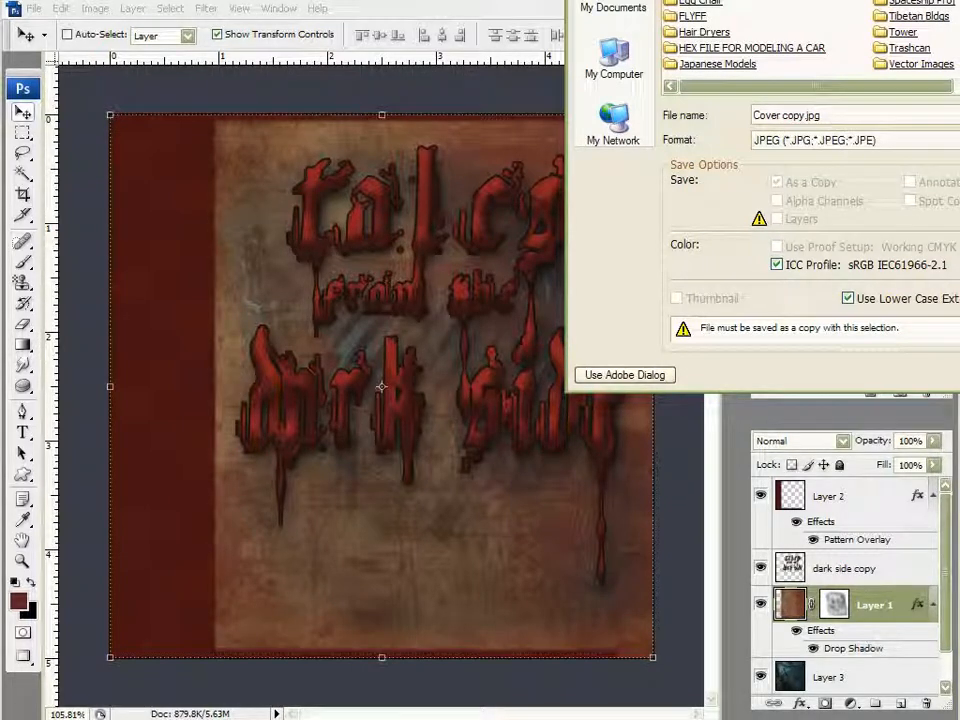
scroll(810, 35, right, 1)
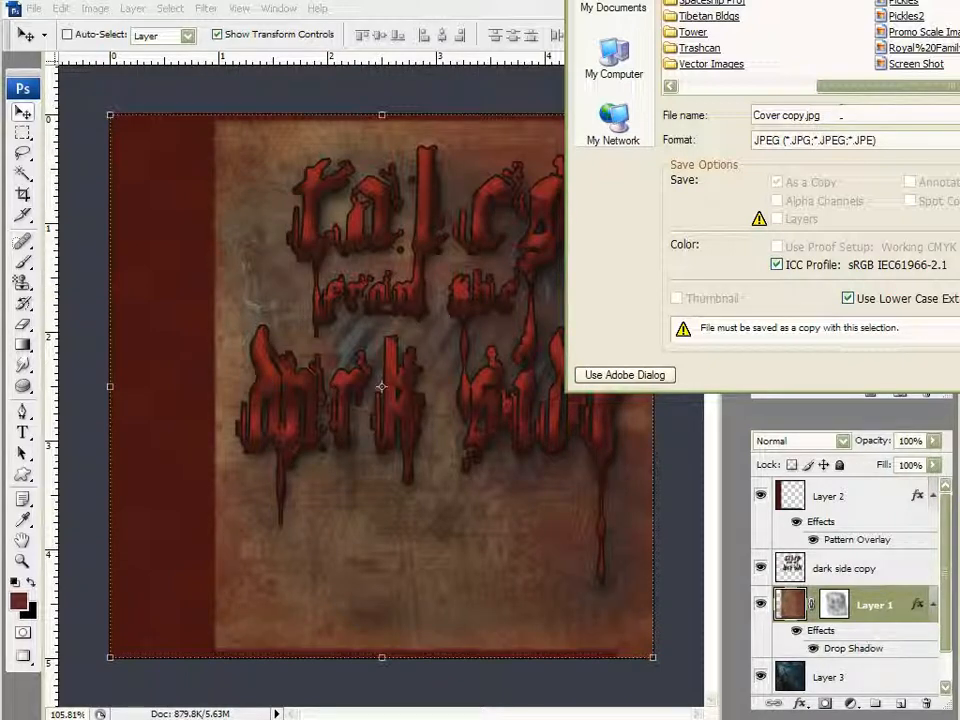
key(Return)
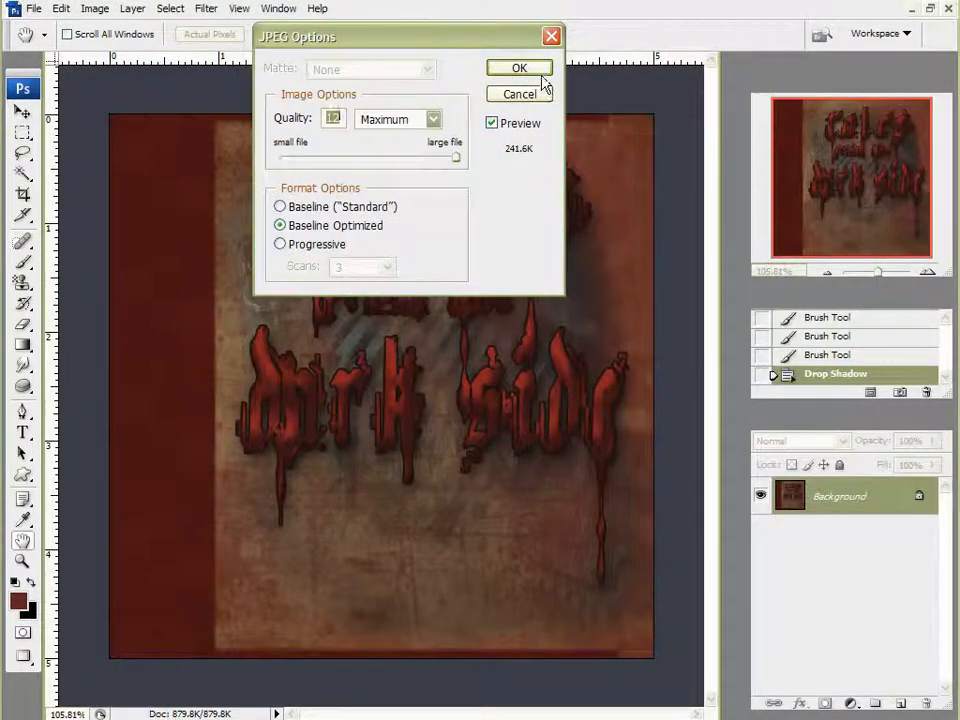
click(540, 70)
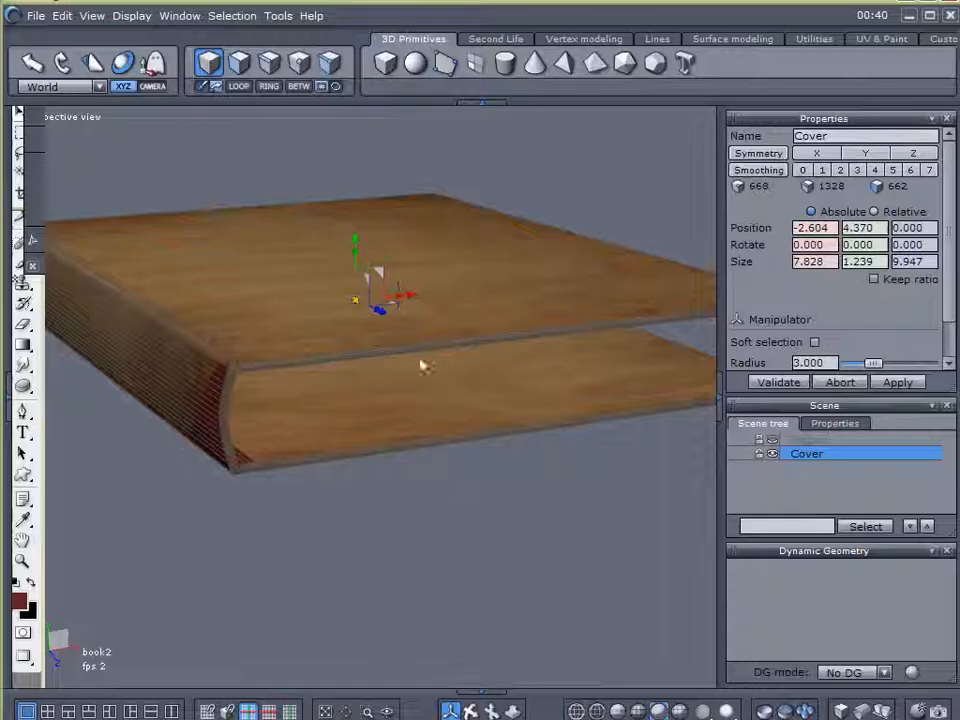
Switch to Hexagon, load Cover copy as the texture image of the book cover's material31 and flip it vertically.
drag(435, 315, 424, 418)
scroll(424, 418, down, 3)
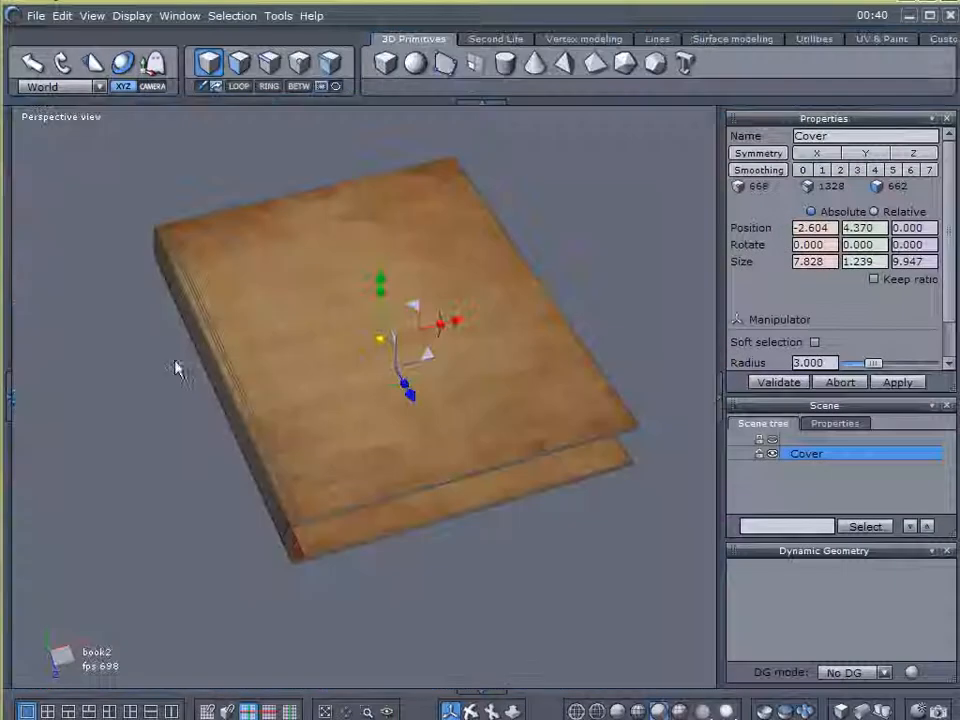
drag(7, 398, 246, 398)
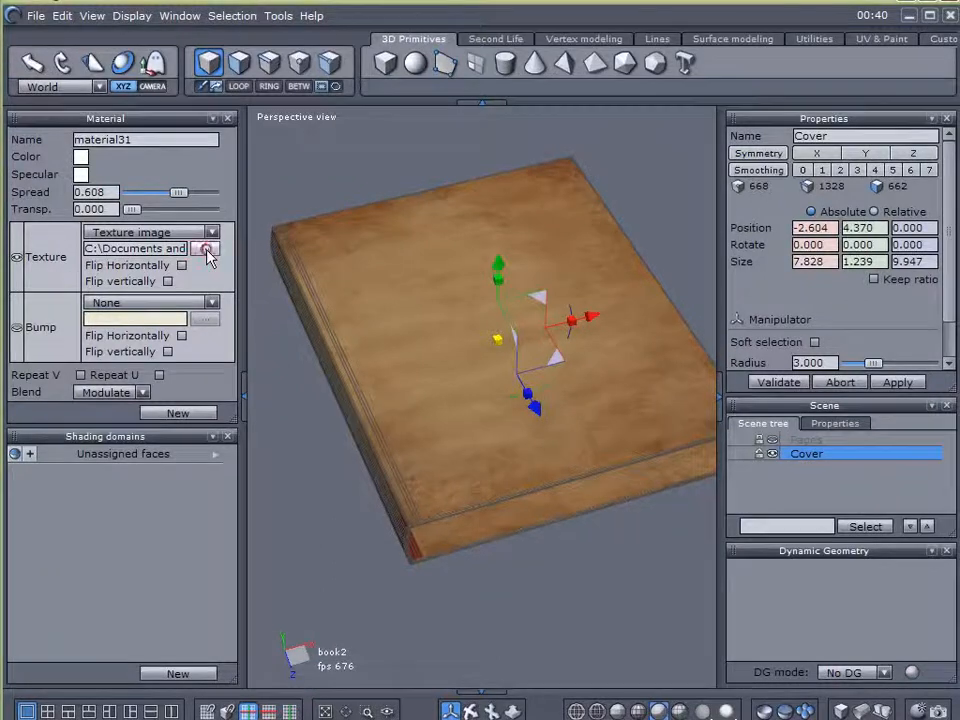
click(208, 248)
scroll(378, 342, down, 3)
scroll(378, 342, down, 3)
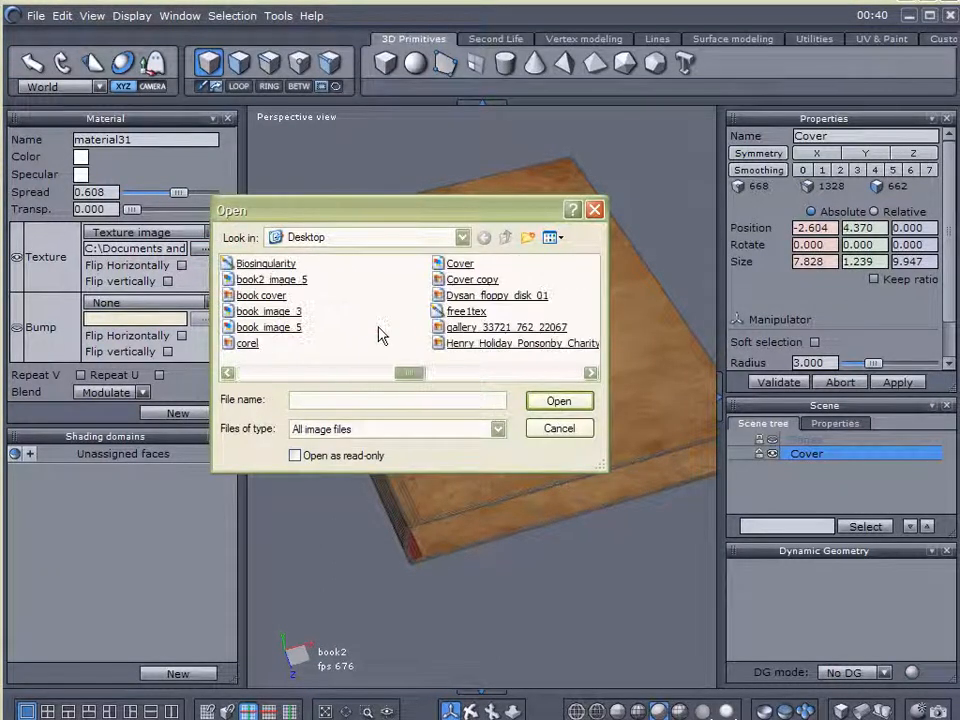
double_click(458, 280)
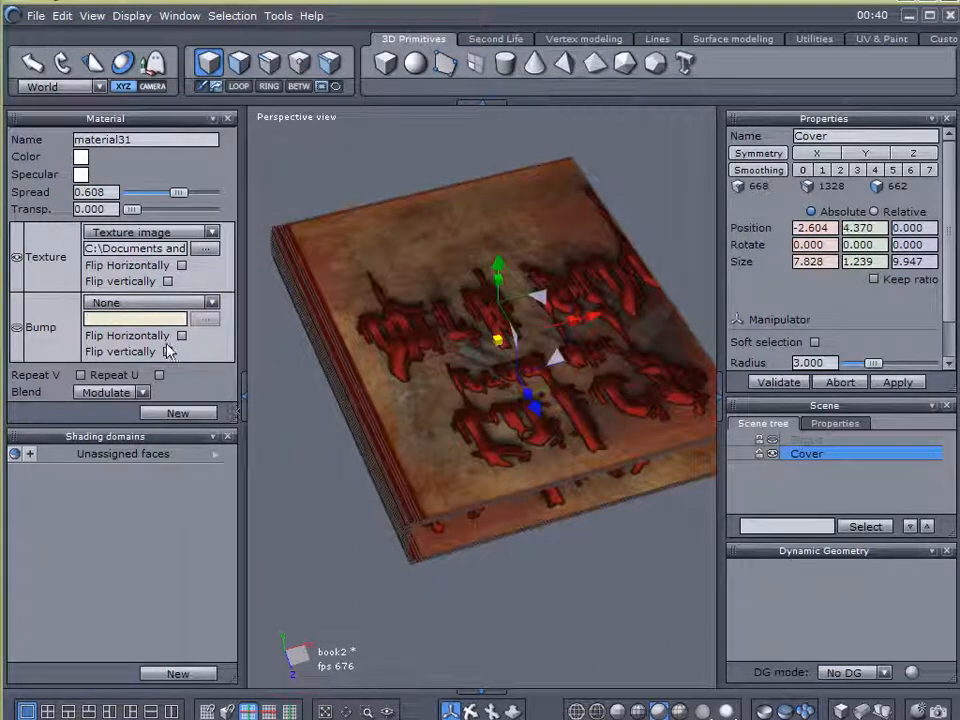
click(167, 281)
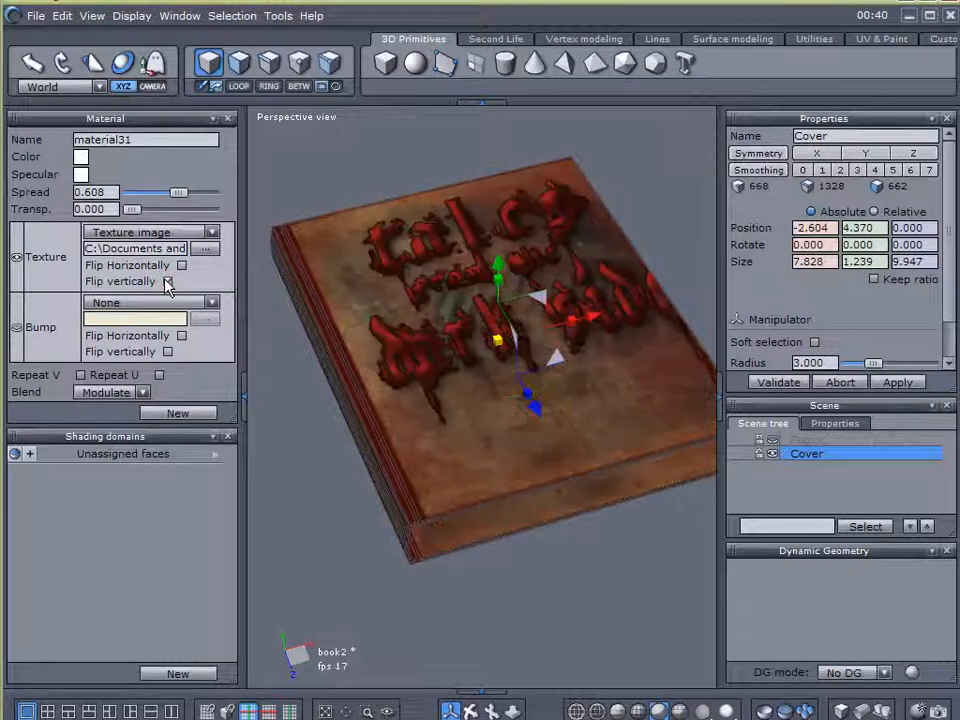
click(241, 396)
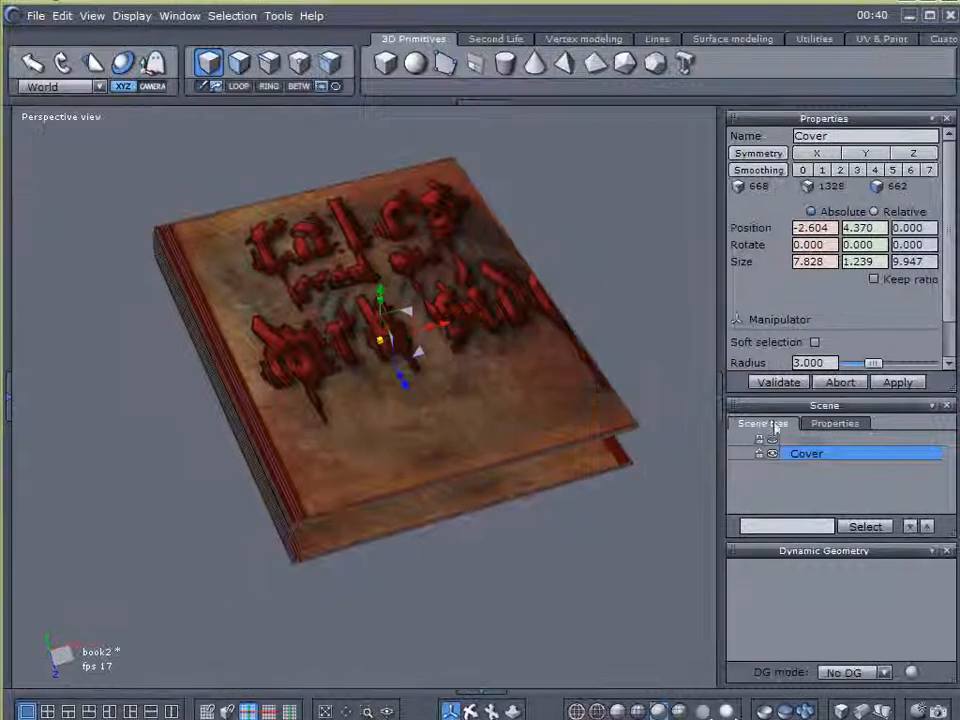
Show the hidden pages object, deselect the cover and inspect the textured front of the book.
click(773, 439)
drag(625, 485, 485, 432)
click(789, 491)
drag(542, 446, 579, 471)
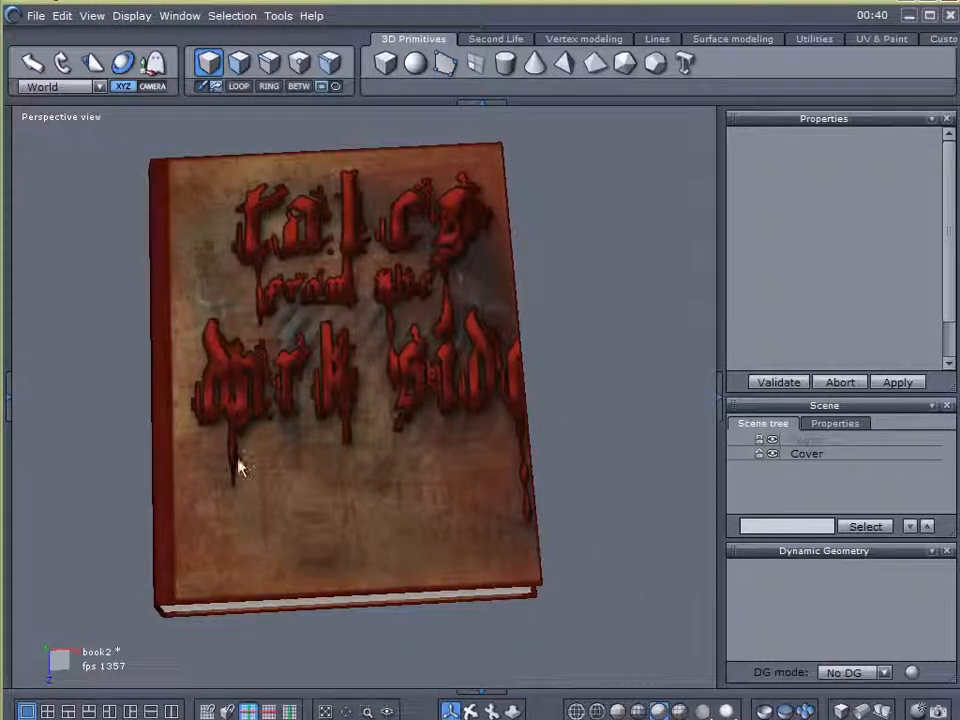
scroll(259, 497, up, 5)
scroll(259, 497, down, 3)
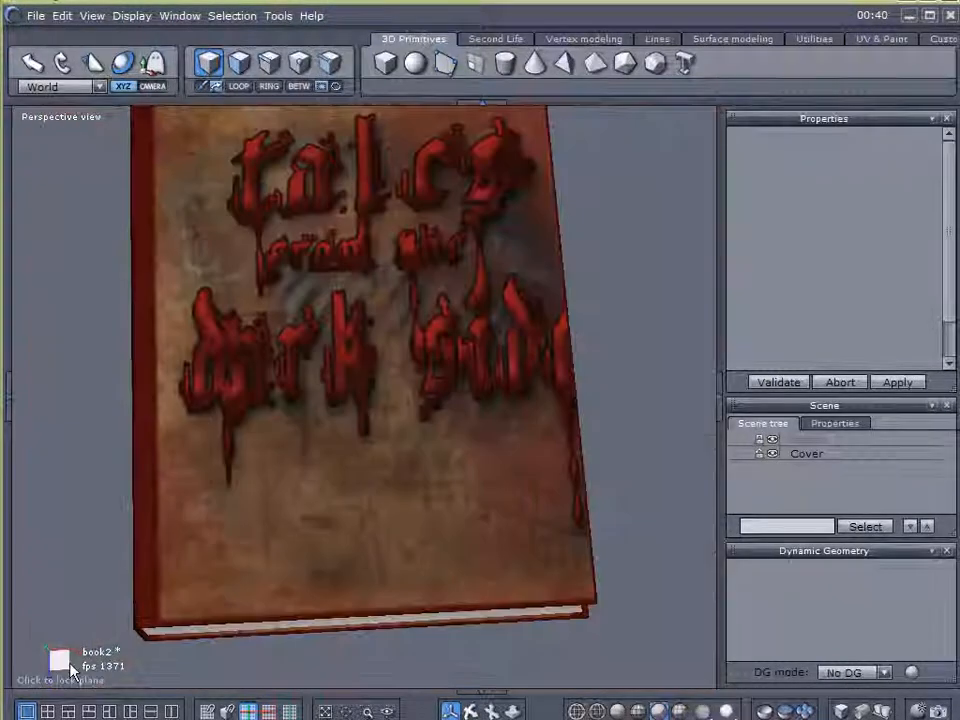
Open the UV view beside the perspective view and select the cover's front face to examine its texture mapping.
click(171, 711)
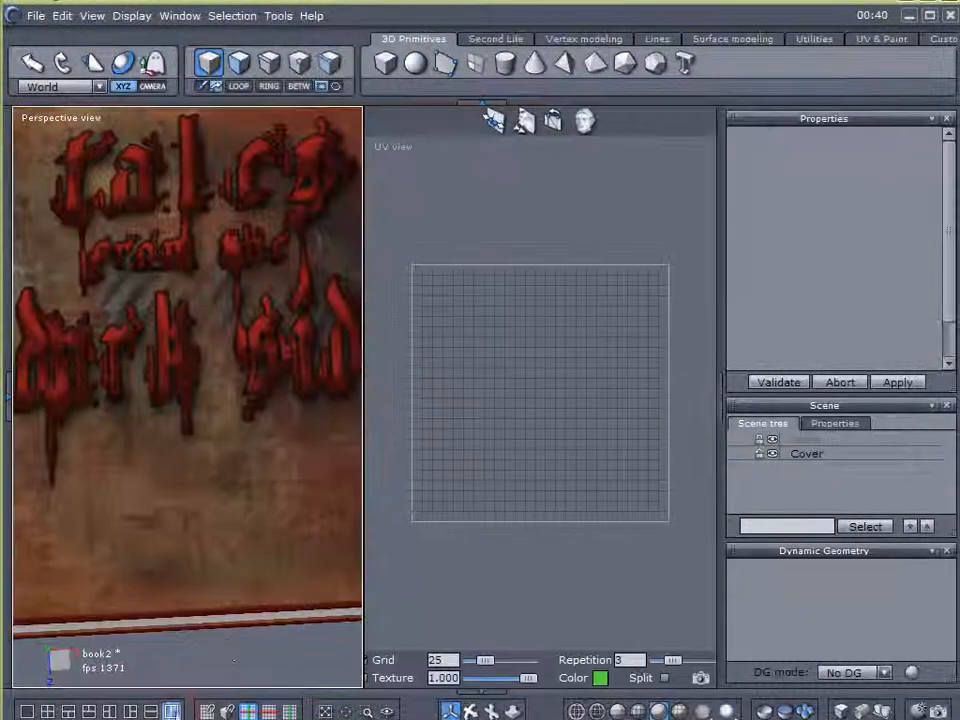
click(787, 459)
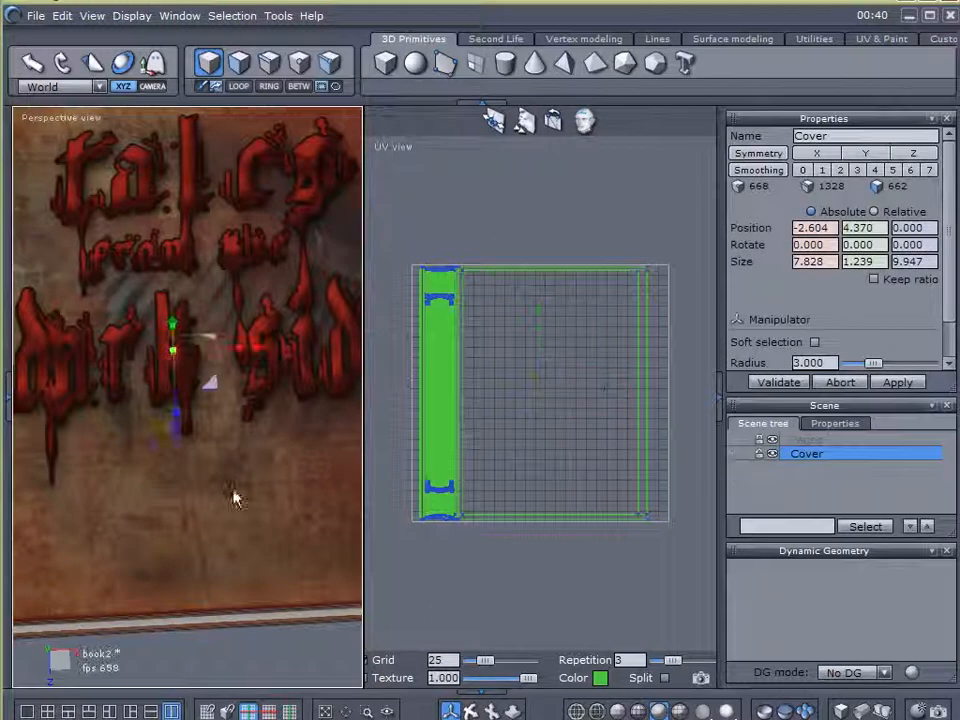
click(239, 62)
click(213, 460)
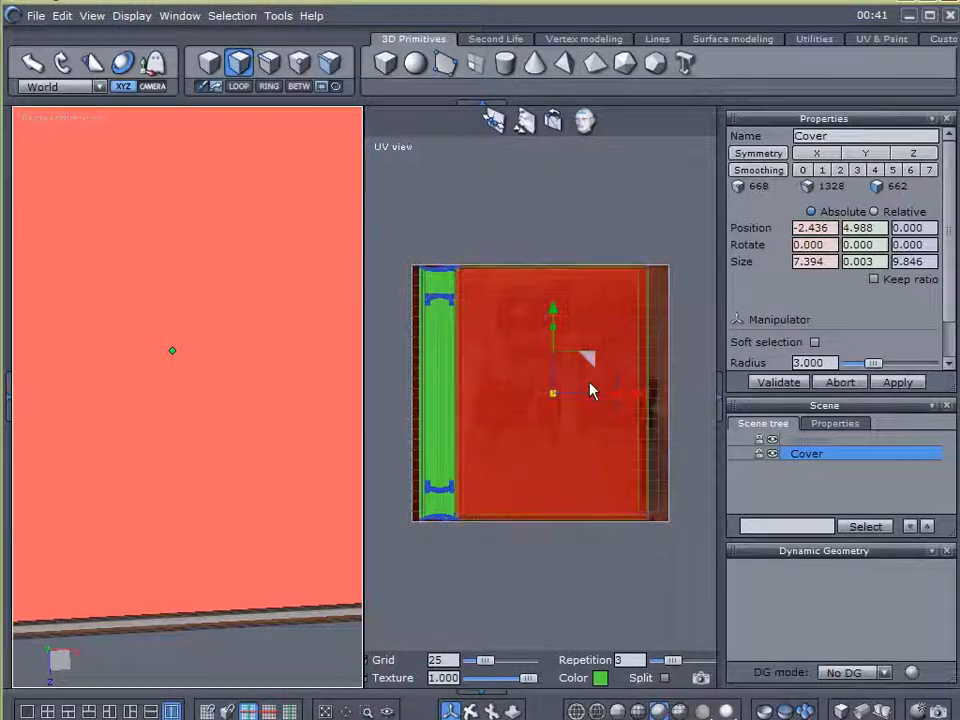
scroll(590, 391, up, 2)
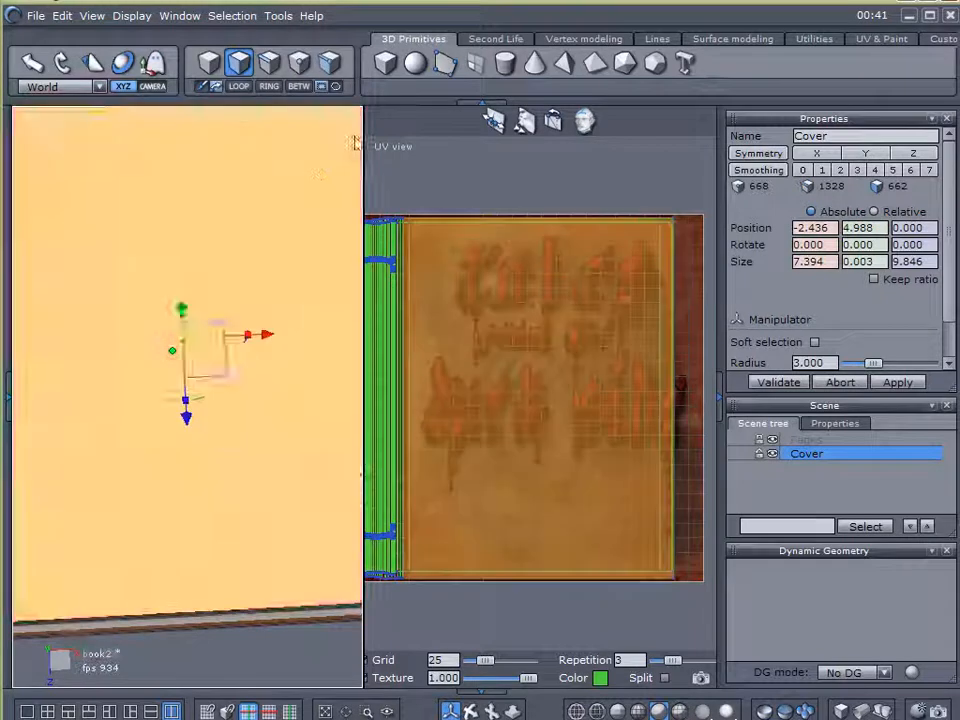
scroll(312, 195, down, 2)
drag(246, 584, 238, 532)
Select the front cover's outer vertical edge and move it outward in the UV layout, past the last letter of the title.
click(270, 64)
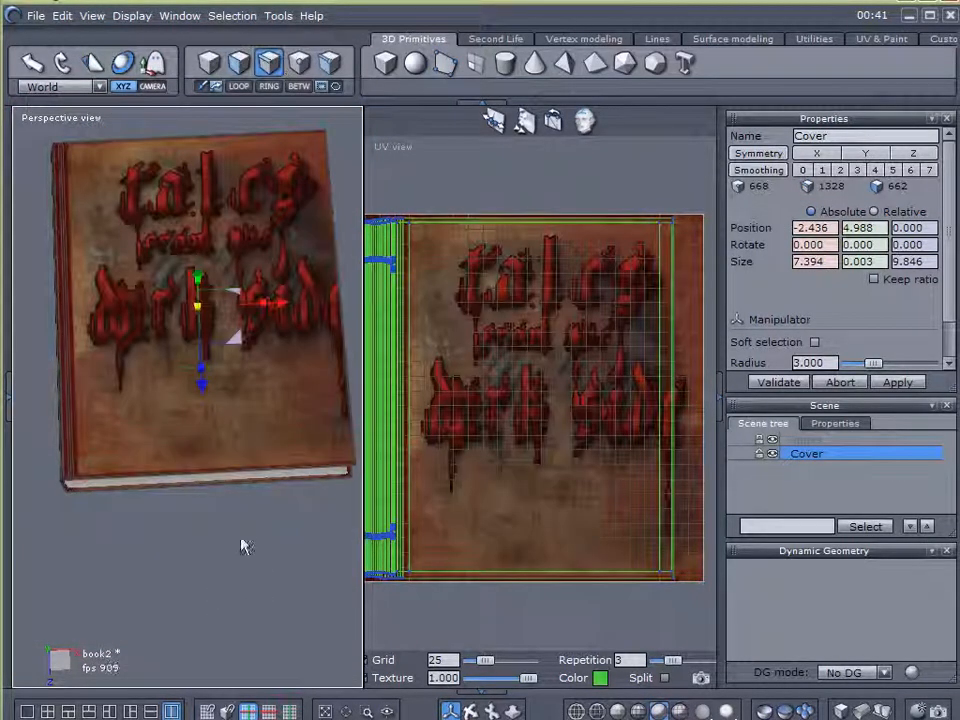
click(660, 295)
drag(190, 557, 120, 500)
scroll(300, 330, up, 4)
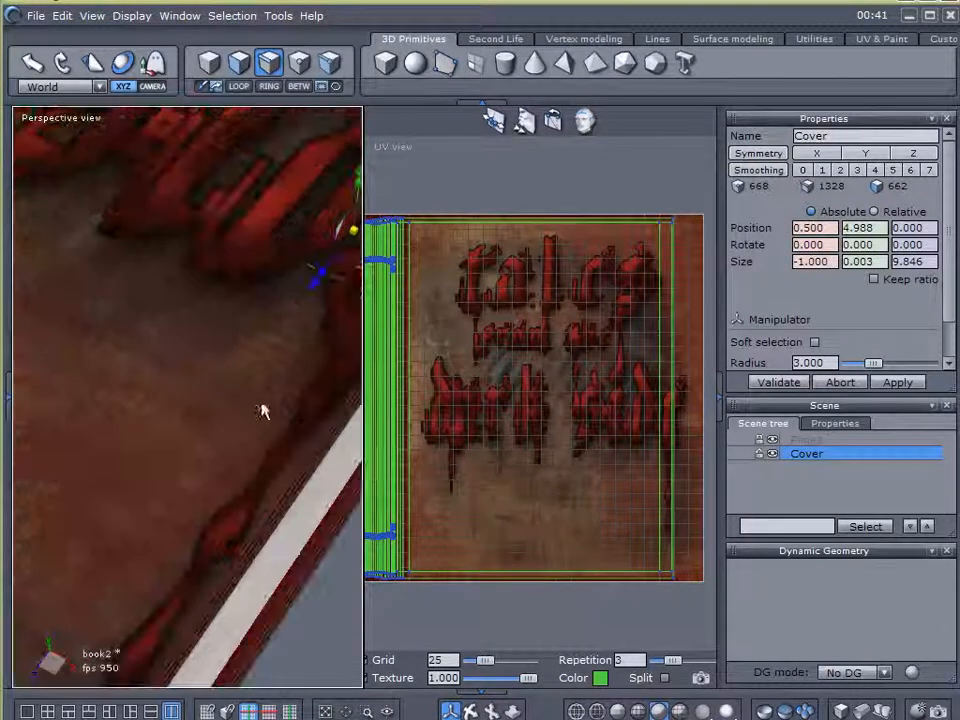
scroll(230, 561, up, 1)
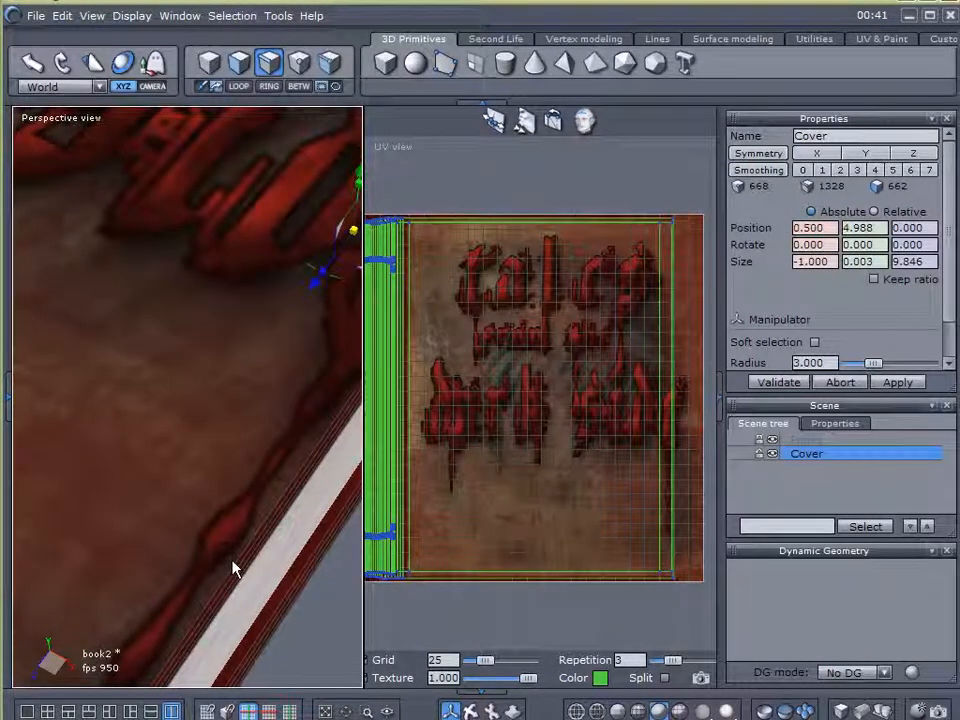
click(235, 566)
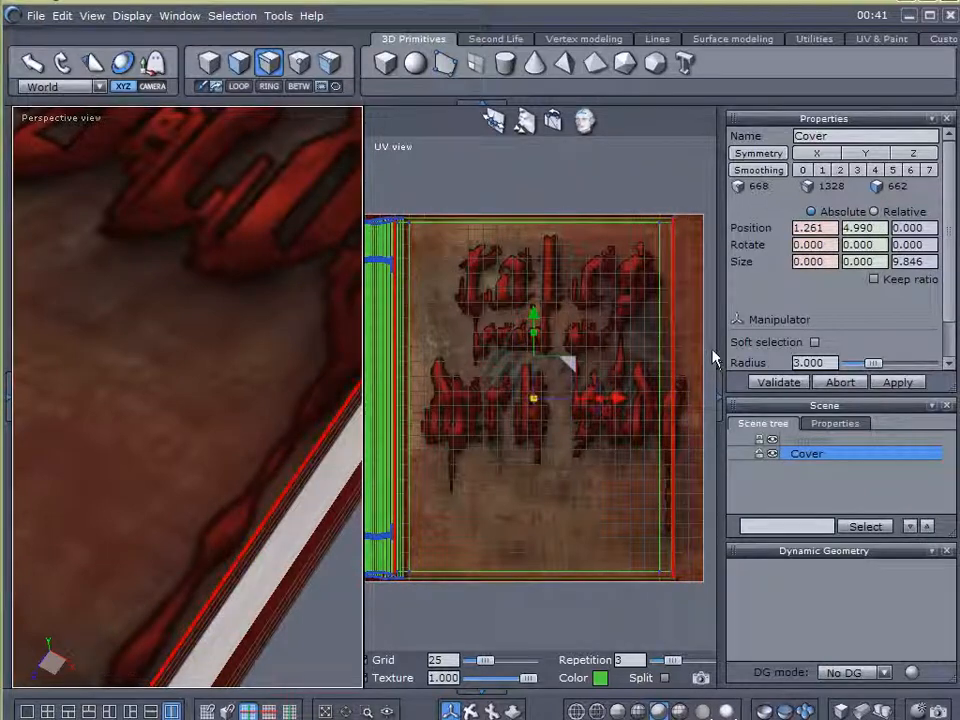
scroll(713, 360, up, 2)
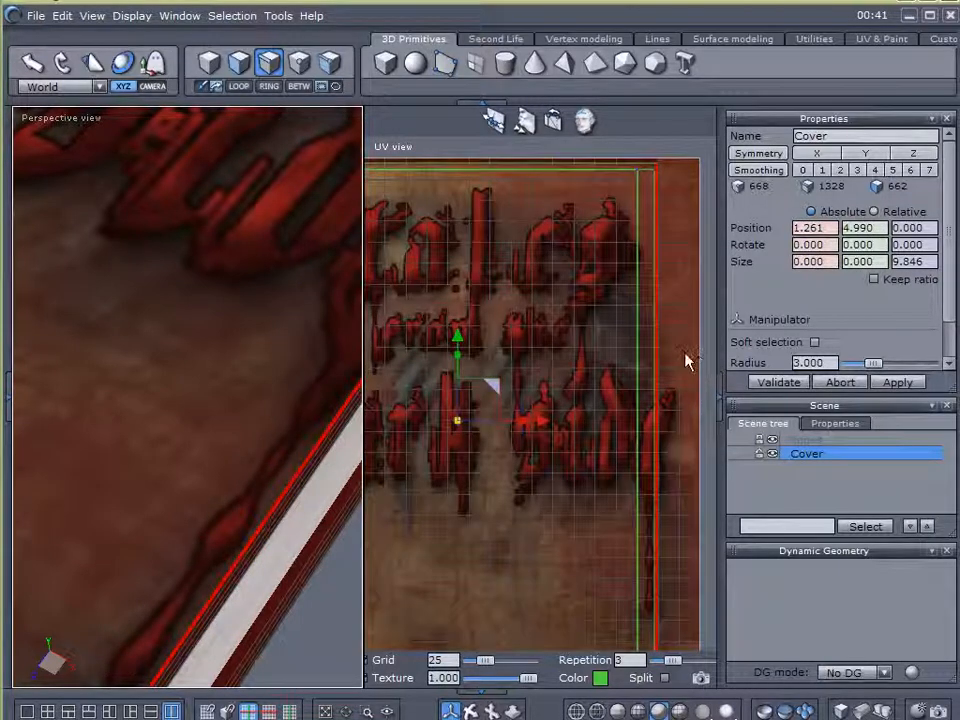
click(552, 424)
drag(569, 417, 581, 421)
scroll(313, 441, down, 5)
mouse_move(244, 548)
mouse_down()
mouse_move(212, 591)
mouse_move(287, 609)
mouse_move(238, 506)
mouse_move(246, 501)
mouse_move(249, 543)
mouse_up()
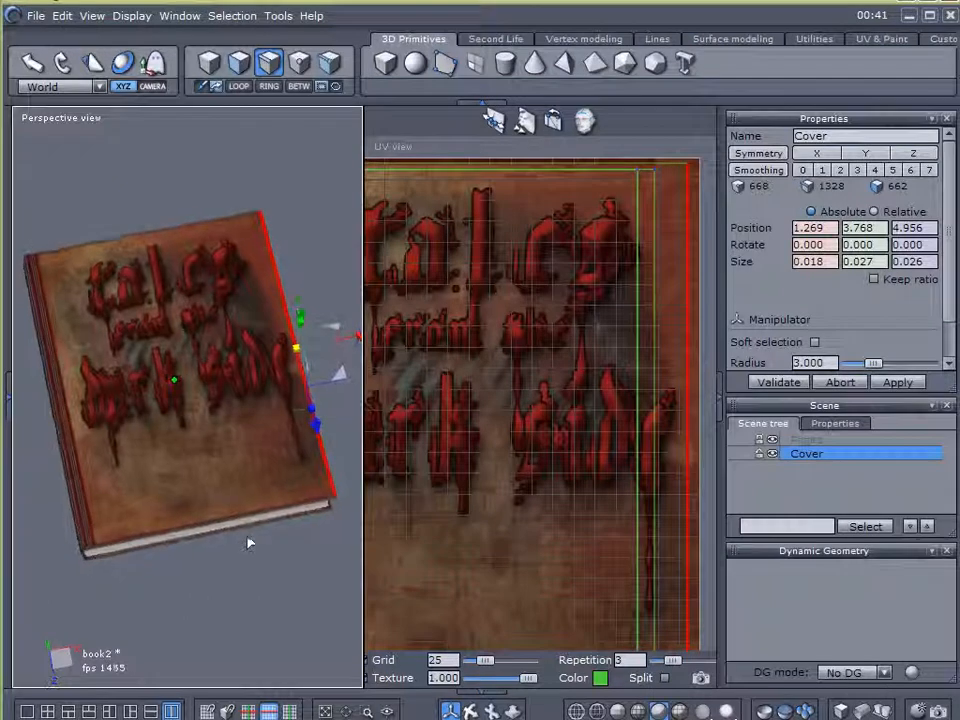
Nudge the front cover's outer edge slightly further outward in the UV layout, return to a single perspective view and deselect the cover.
drag(572, 424, 580, 424)
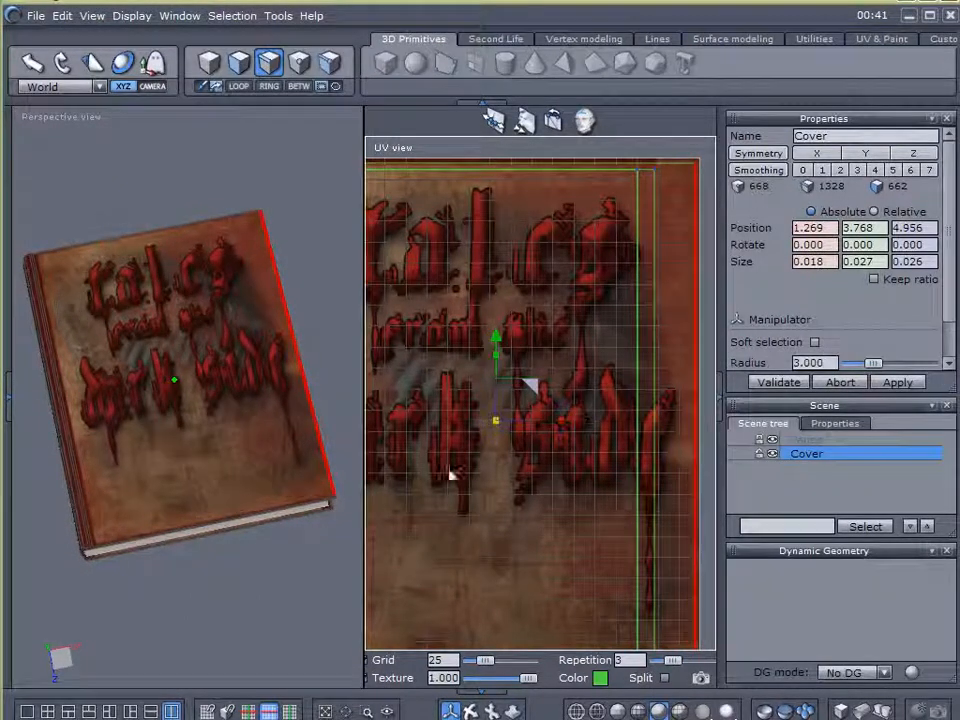
click(272, 573)
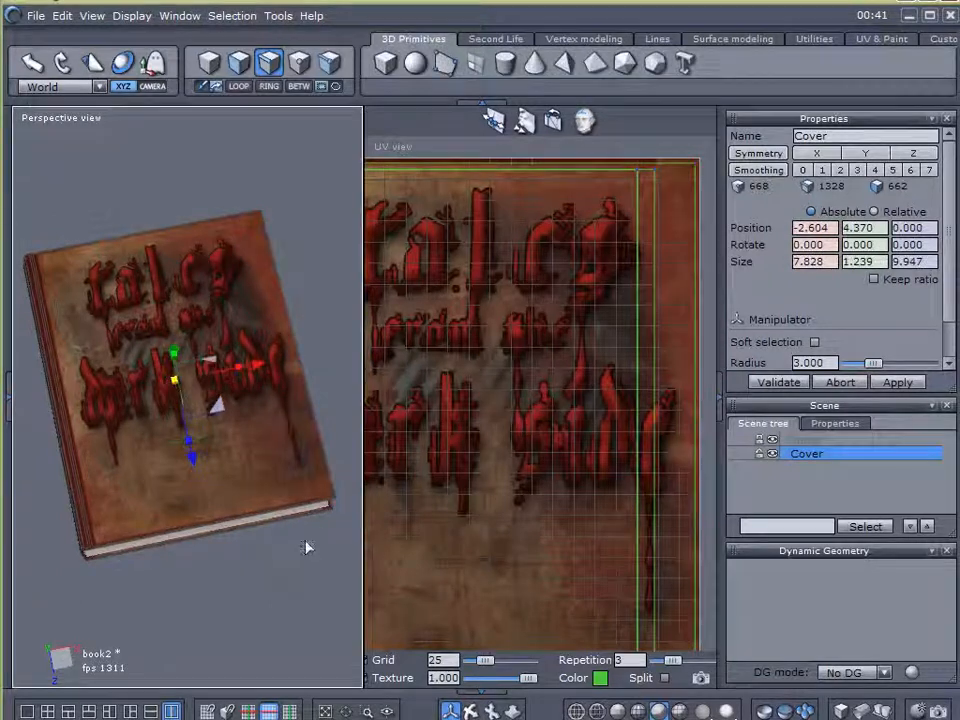
click(28, 711)
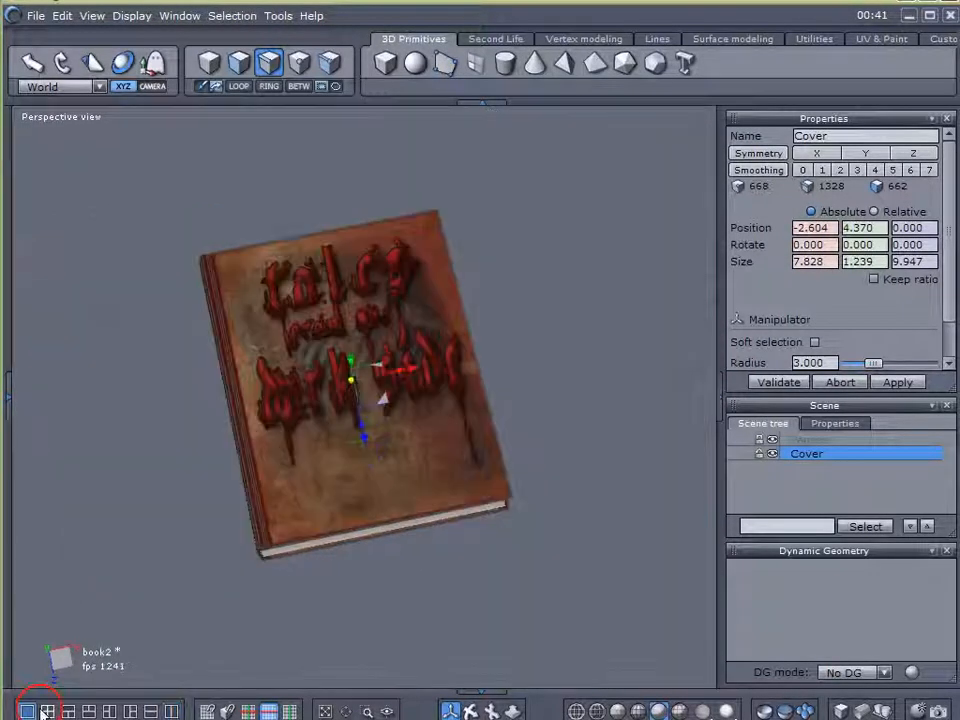
click(800, 486)
Examine the textured book from a low angle, checking the page block and the cover's edges at the outer corner.
drag(522, 490, 474, 376)
scroll(393, 342, up, 4)
scroll(392, 343, down, 2)
drag(349, 366, 330, 444)
scroll(285, 345, down, 3)
drag(300, 360, 308, 247)
drag(349, 525, 236, 320)
scroll(326, 336, up, 5)
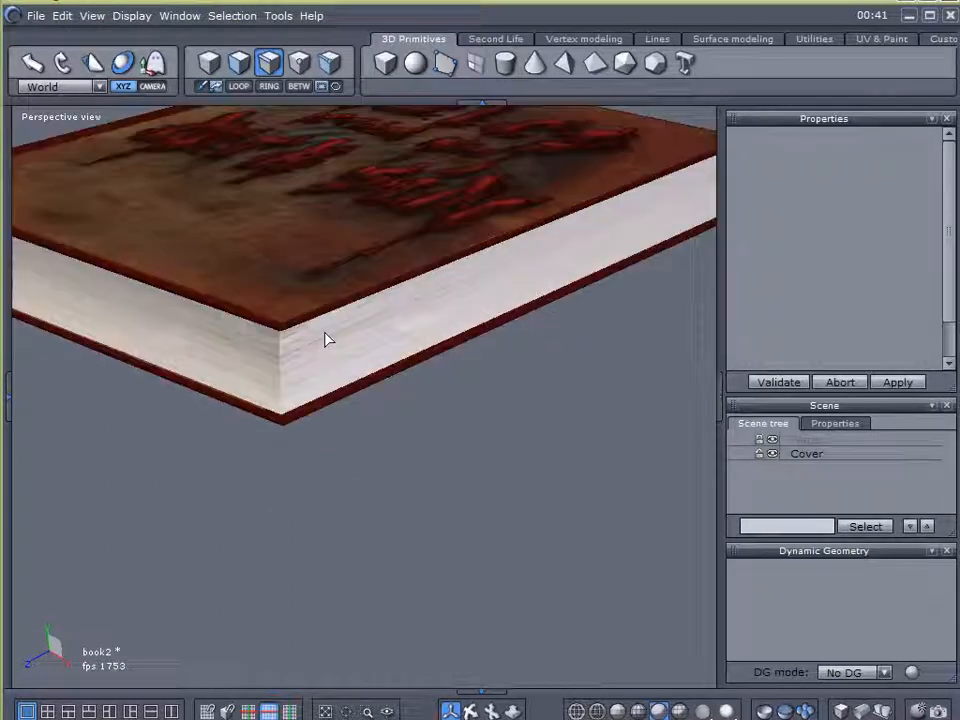
scroll(323, 341, down, 5)
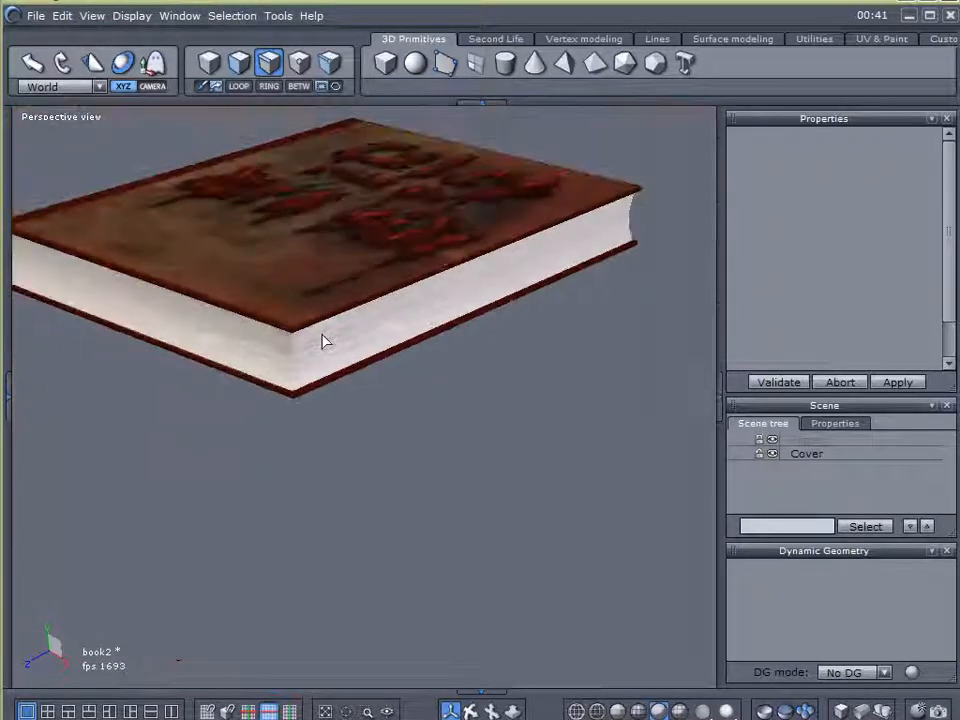
Inspect the finished front cover from above, checking the title lettering, blood drips and spine edge both close up and as a whole.
drag(324, 341, 452, 426)
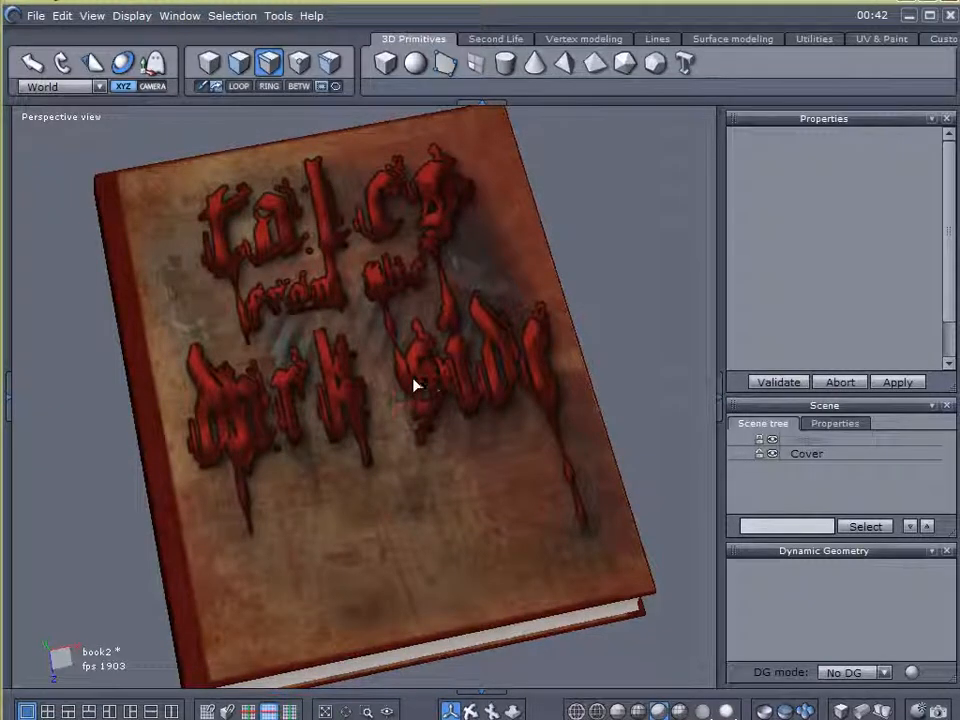
scroll(338, 413, down, 3)
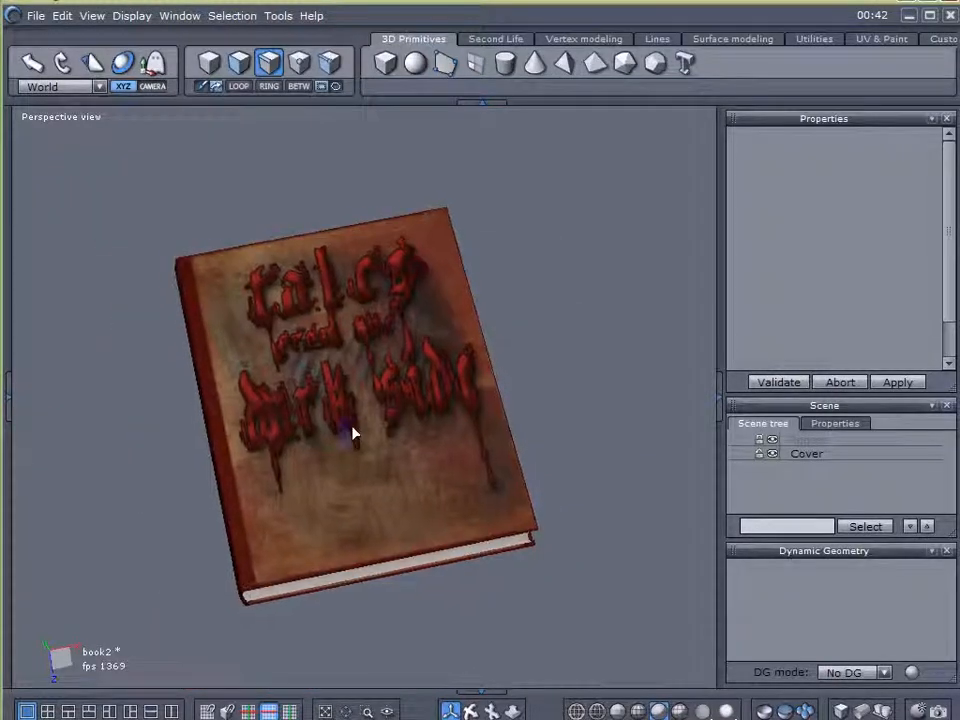
scroll(357, 428, up, 3)
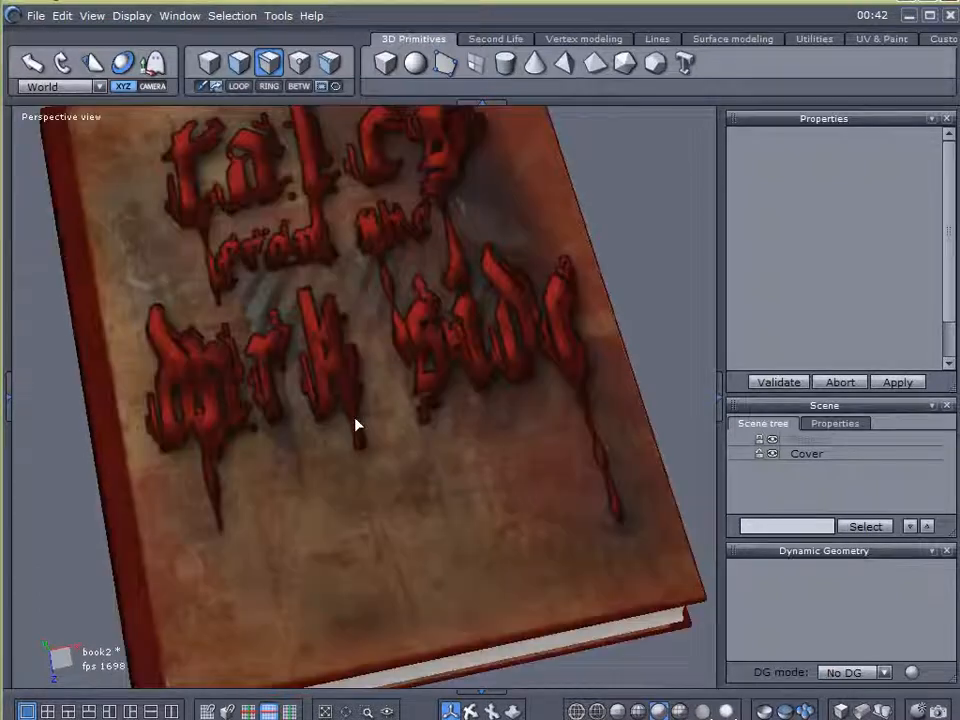
drag(375, 452, 398, 456)
scroll(365, 425, down, 3)
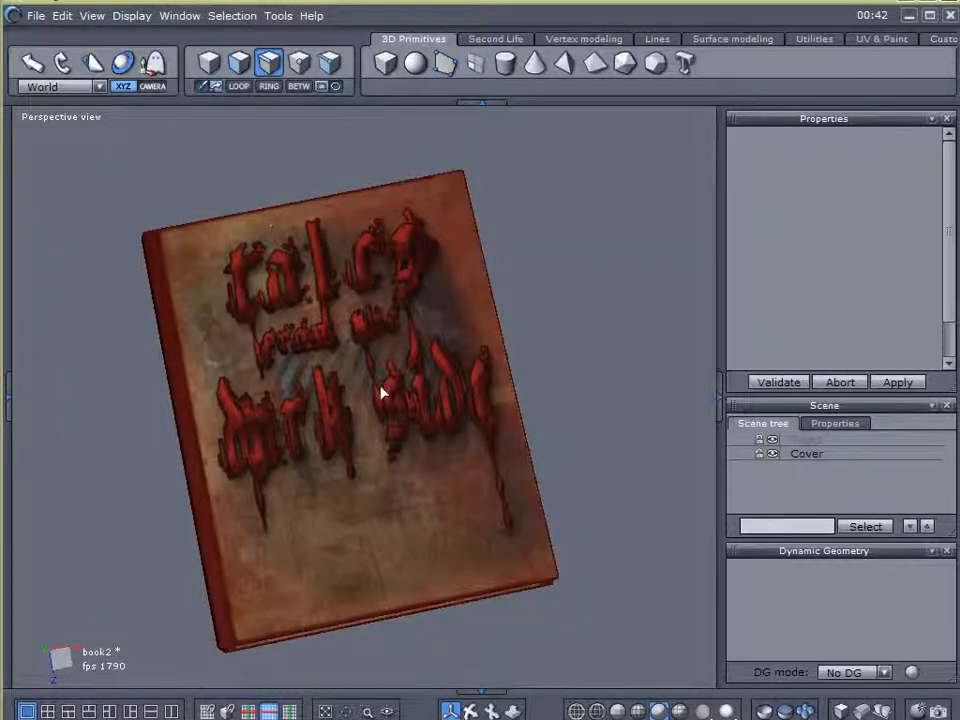
scroll(380, 392, up, 4)
scroll(380, 392, down, 3)
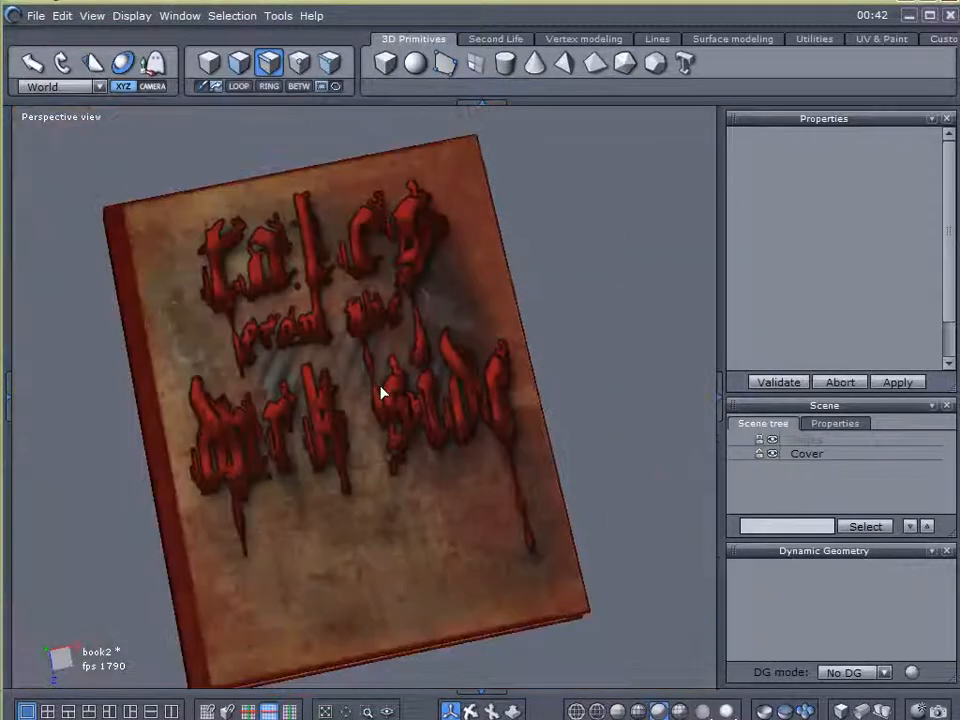
drag(388, 440, 490, 441)
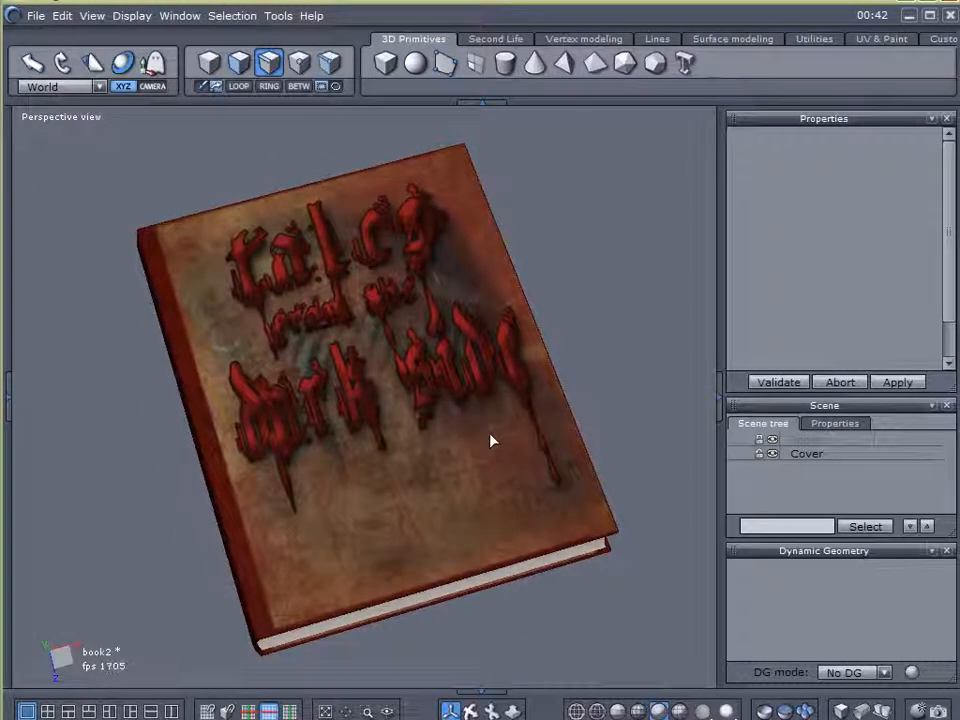